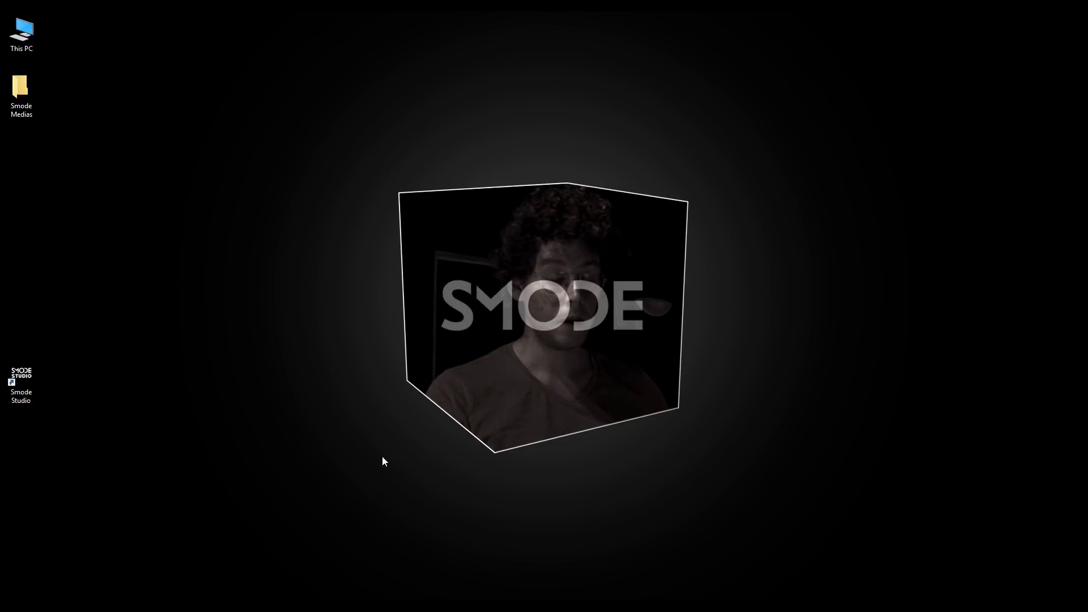
# Launch Smode Studio from its desktop shortcut
pyautogui.doubleClick(25, 374)
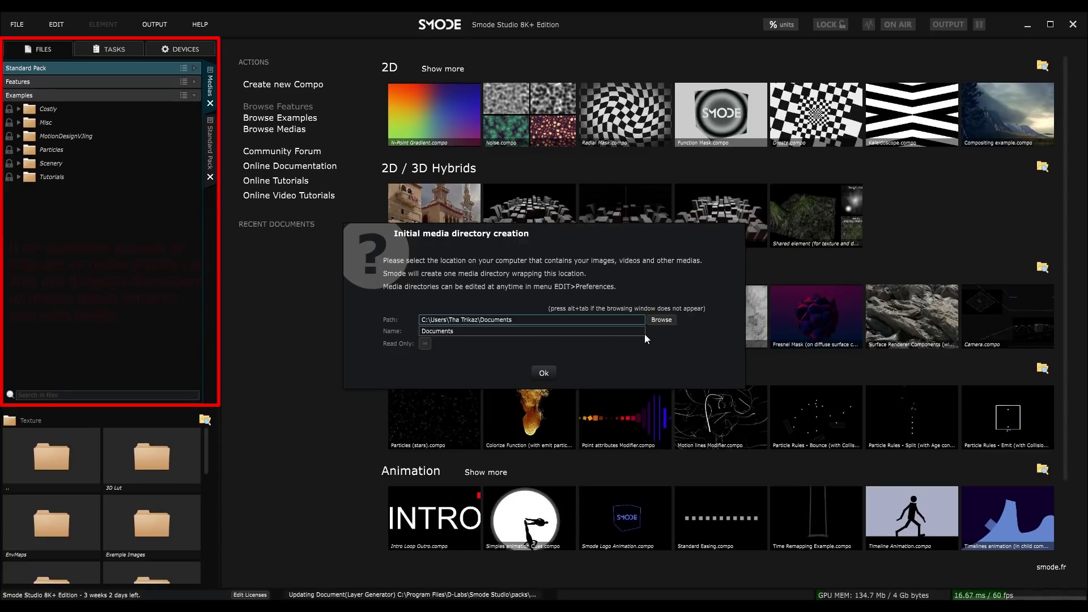
# Set Desktop > Smode Medias as the initial media directory and collapse the Examples section
pyautogui.click(662, 320)
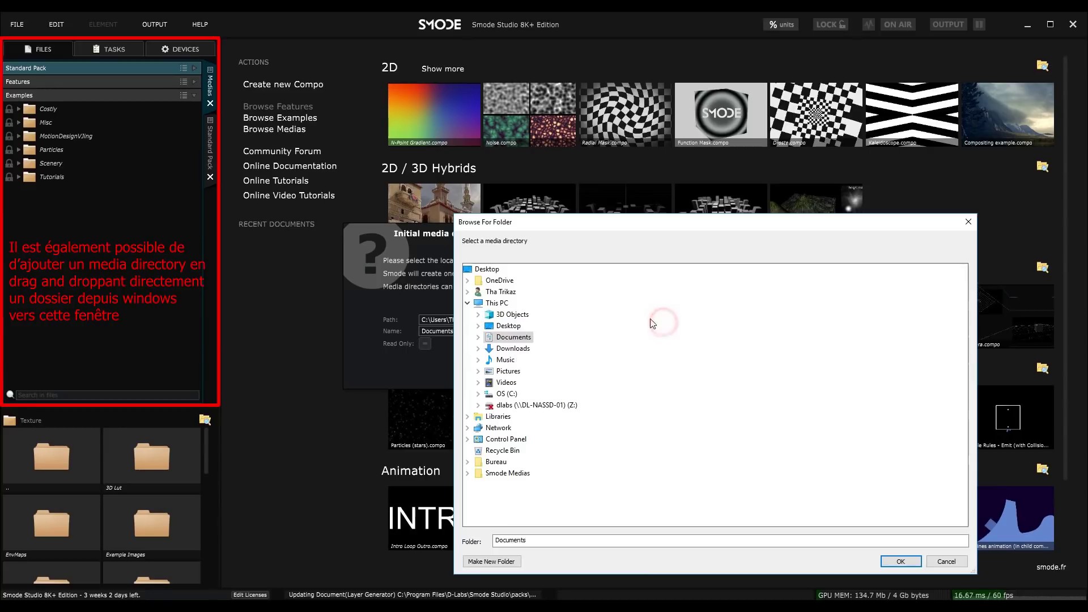
pyautogui.doubleClick(501, 474)
pyautogui.click(910, 567)
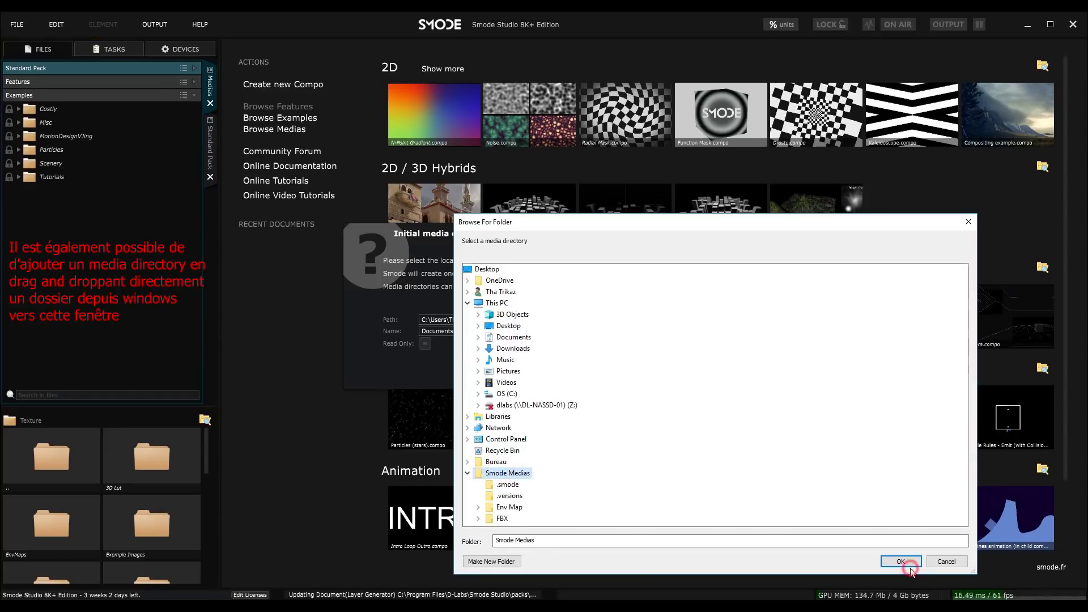
pyautogui.click(902, 561)
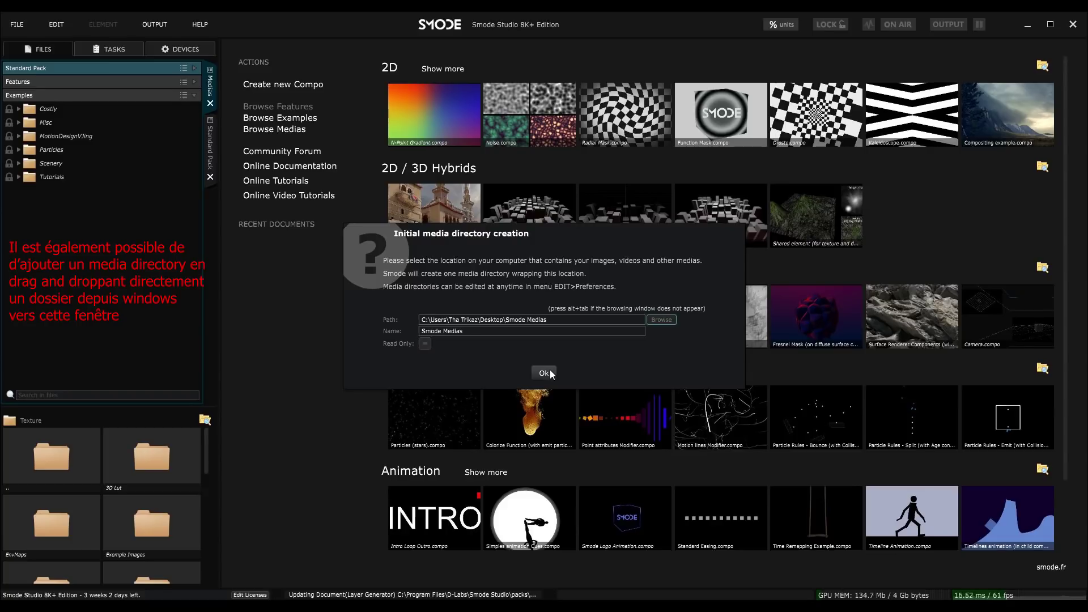
pyautogui.click(544, 373)
pyautogui.click(35, 95)
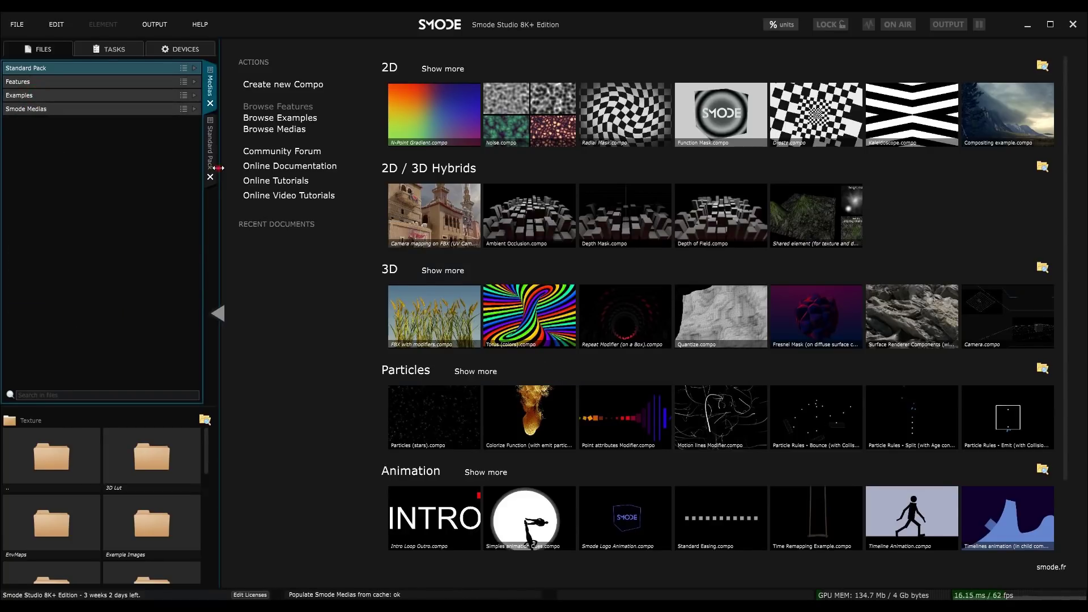
# Expand Smode Medias, preview arbre-1.png with an enlarged details area, then restore the window
pyautogui.moveTo(216, 173); pyautogui.dragTo(243, 170)
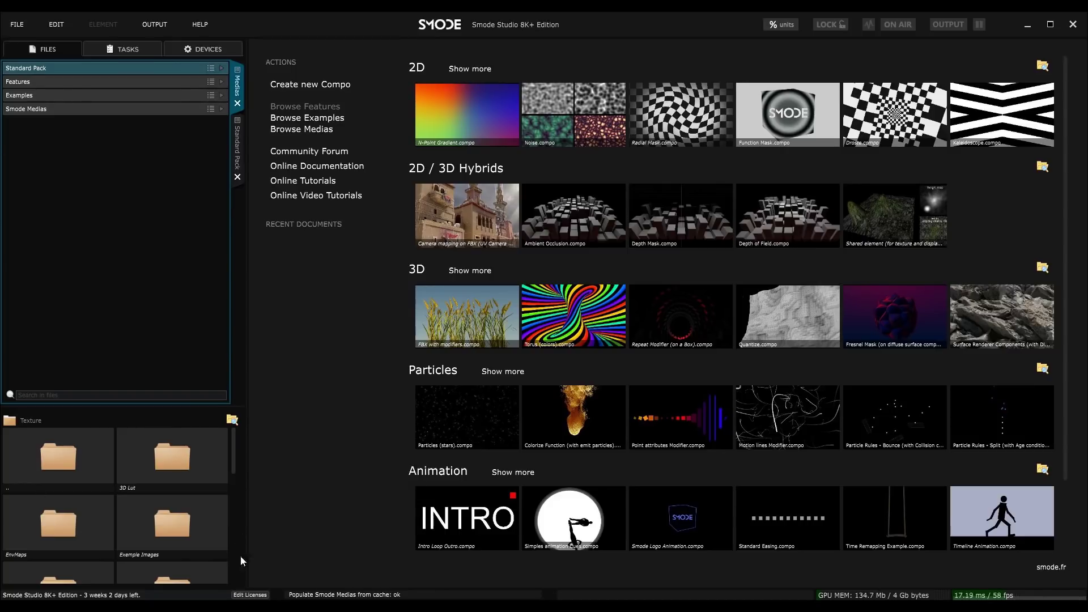
pyautogui.click(111, 109)
pyautogui.click(31, 177)
pyautogui.click(43, 191)
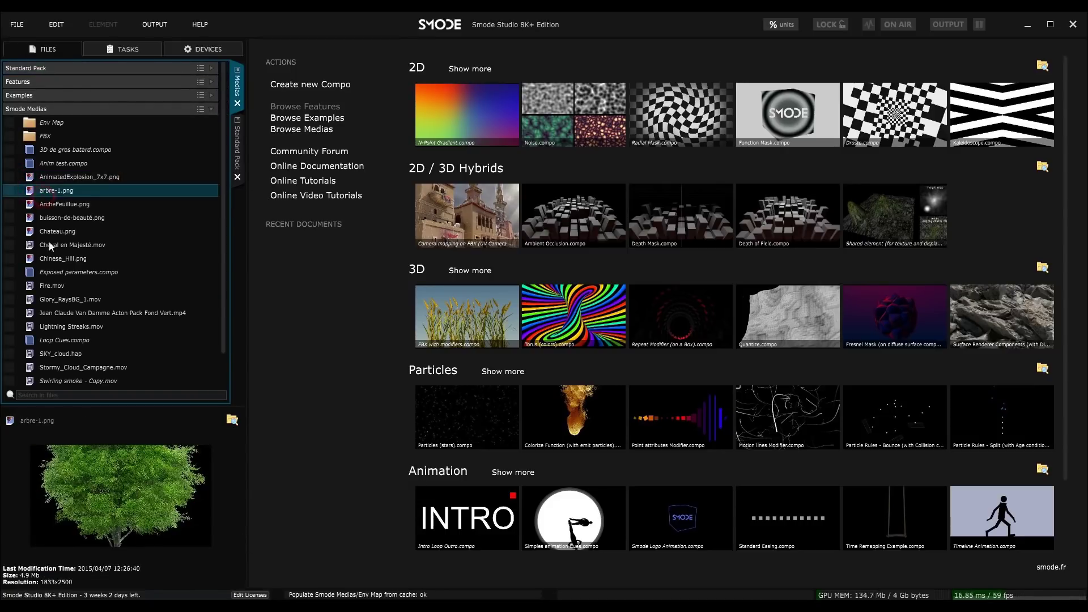
pyautogui.scroll(-1, 50, 246)
pyautogui.moveTo(114, 404); pyautogui.dragTo(113, 292)
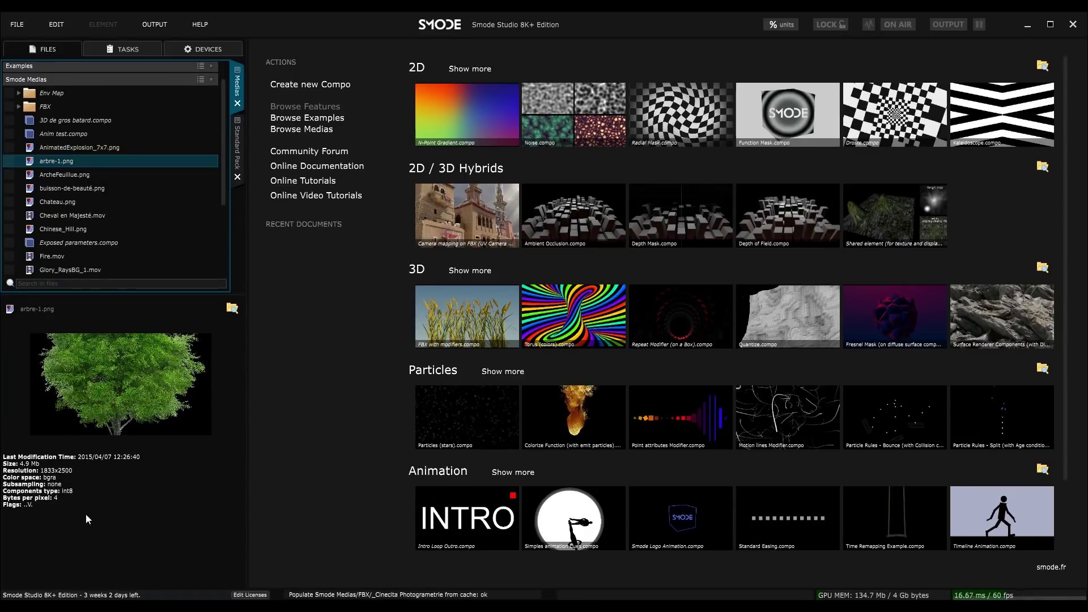
pyautogui.doubleClick(805, 31)
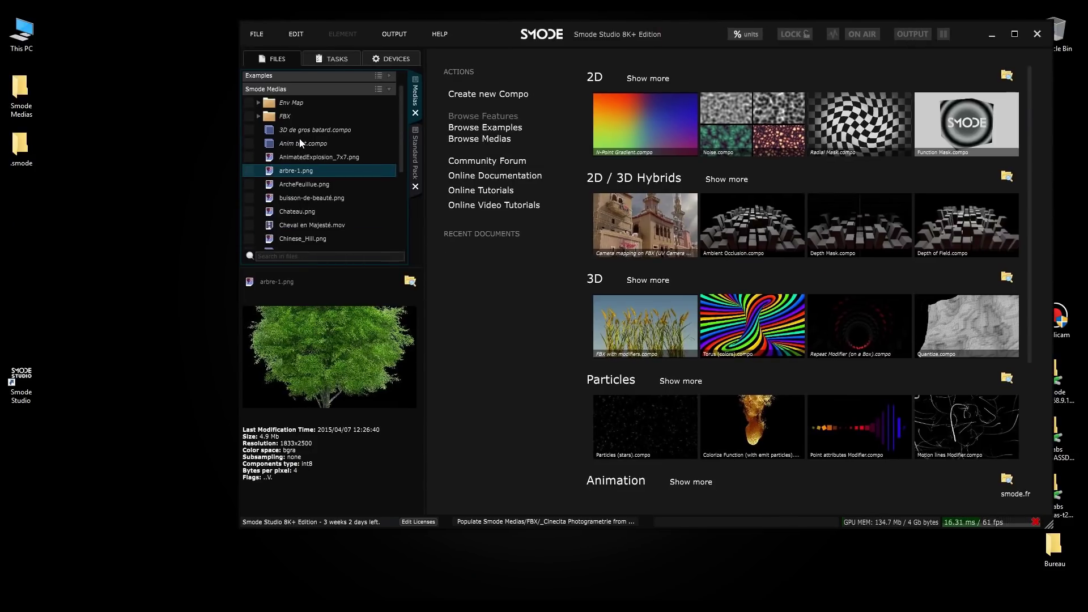
pyautogui.doubleClick(21, 109)
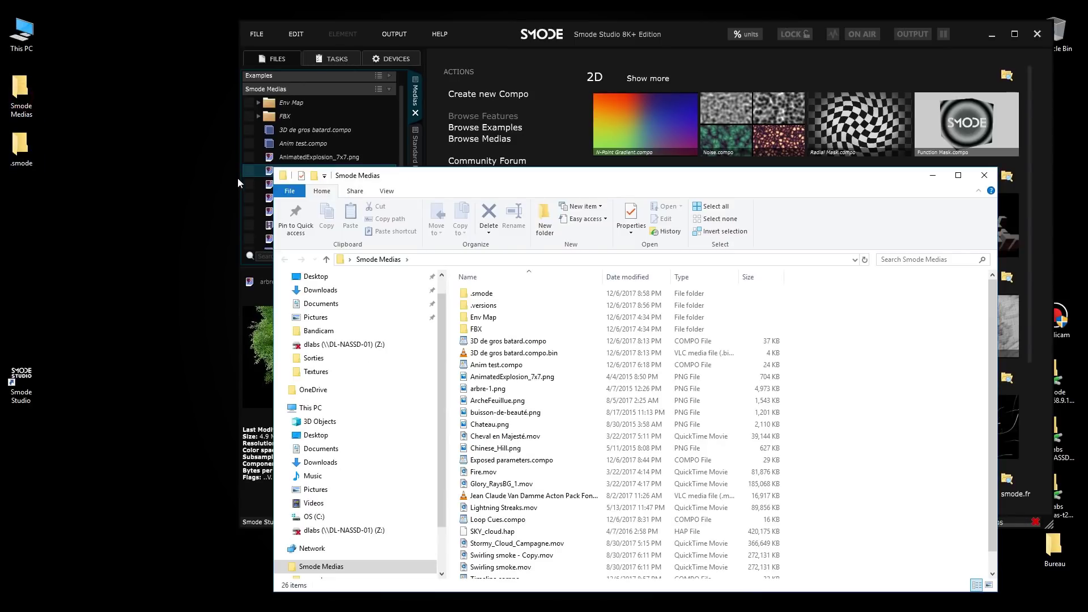
pyautogui.moveTo(603, 187); pyautogui.dragTo(1, 187)
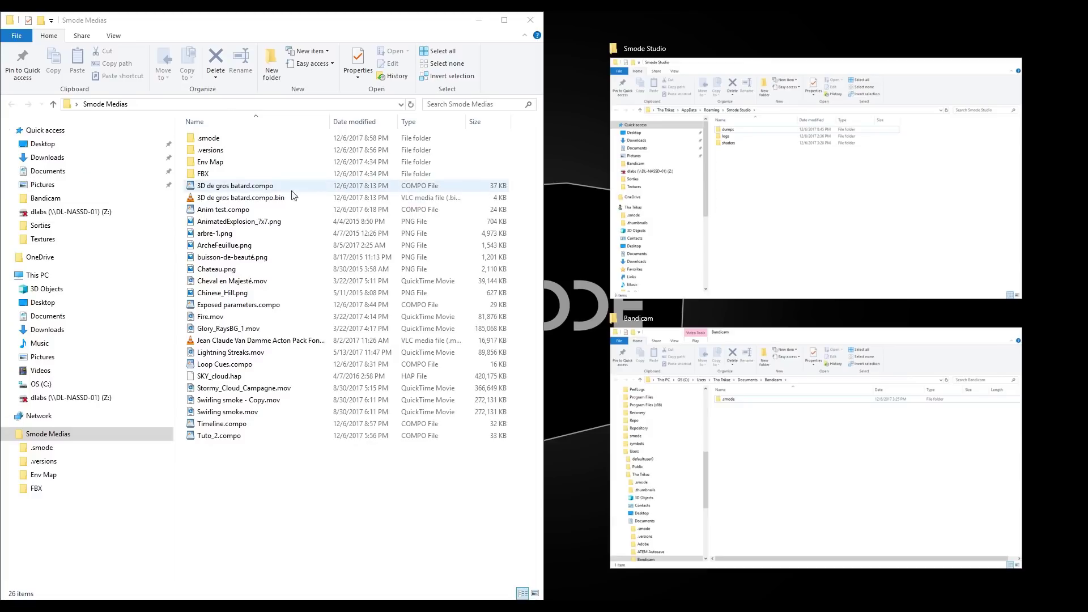
pyautogui.click(219, 140)
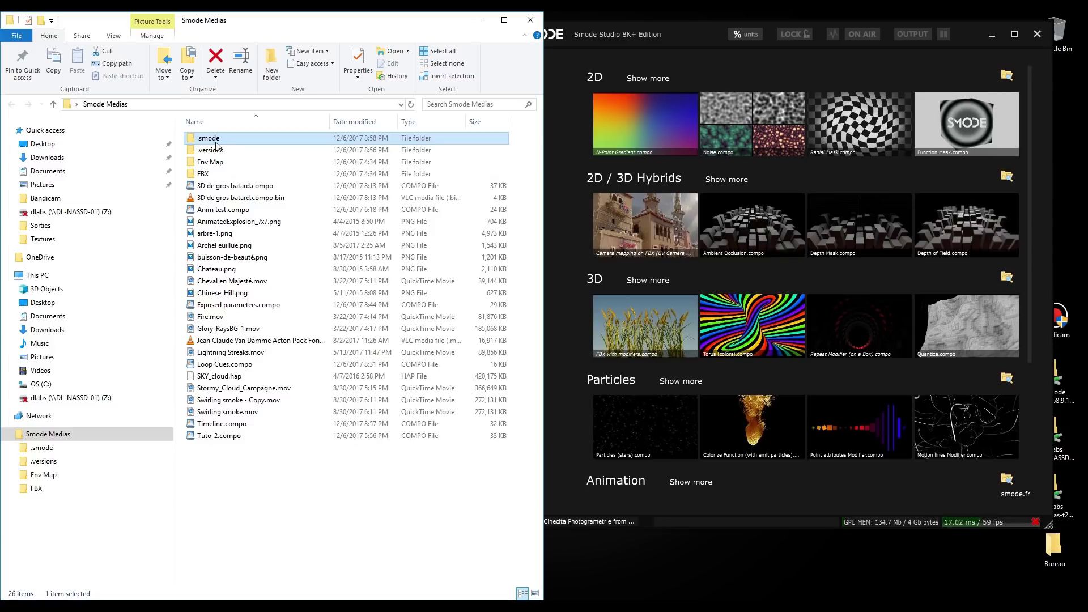
pyautogui.doubleClick(216, 144)
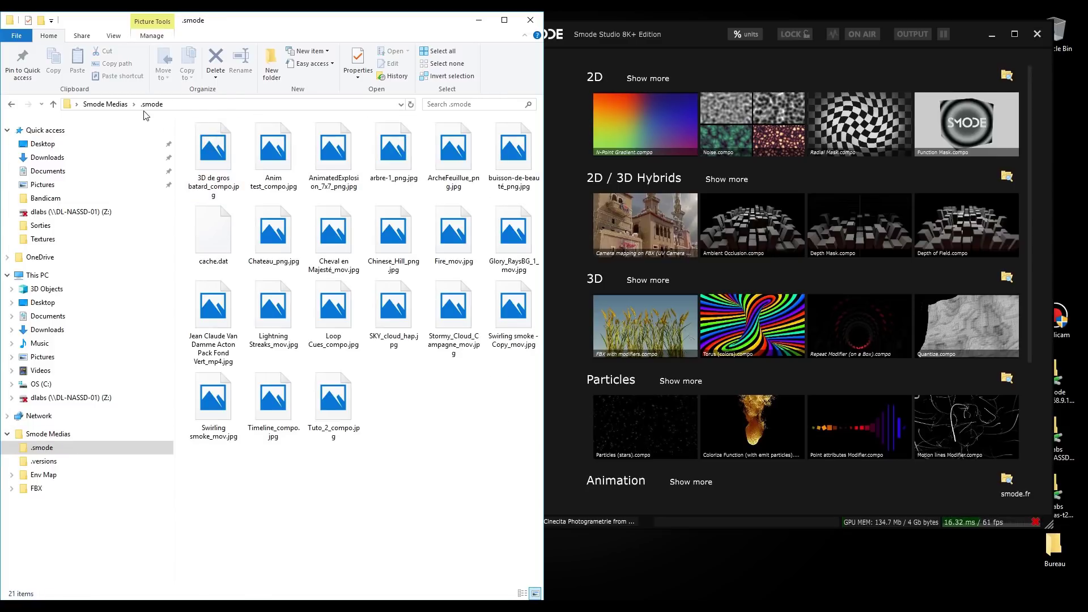
pyautogui.click(288, 172)
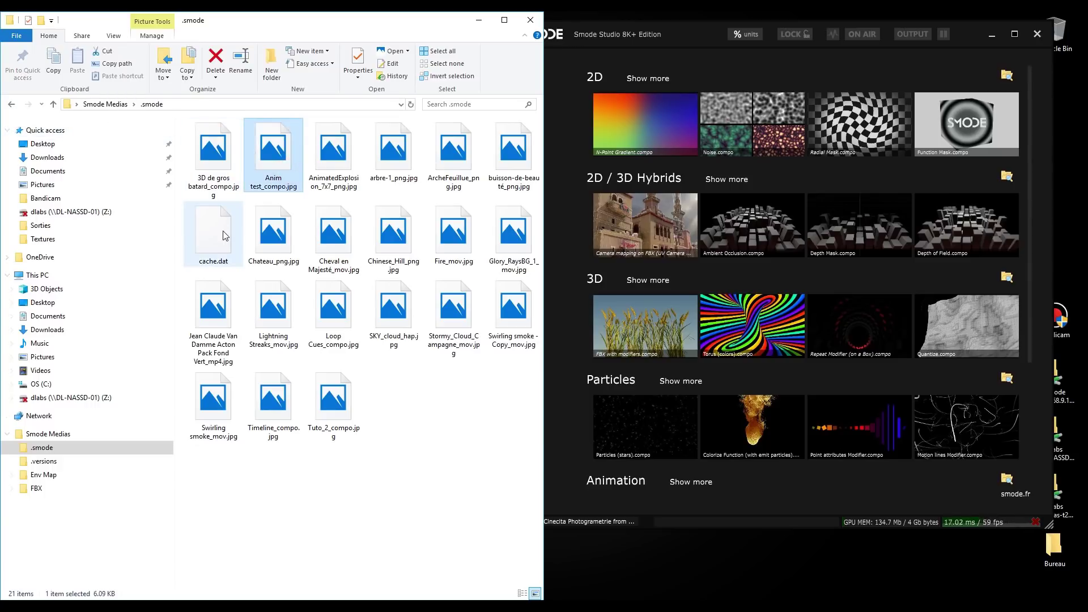
pyautogui.click(11, 105)
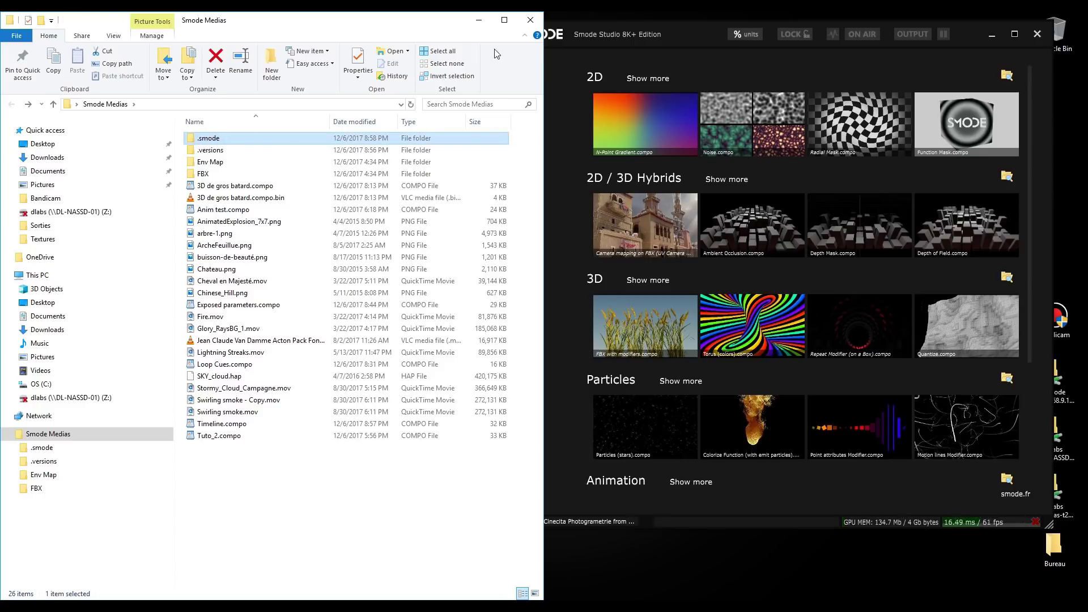
# Maximize Smode and show the Smode Medias FBX folder as a thumbnail grid
pyautogui.click(530, 23)
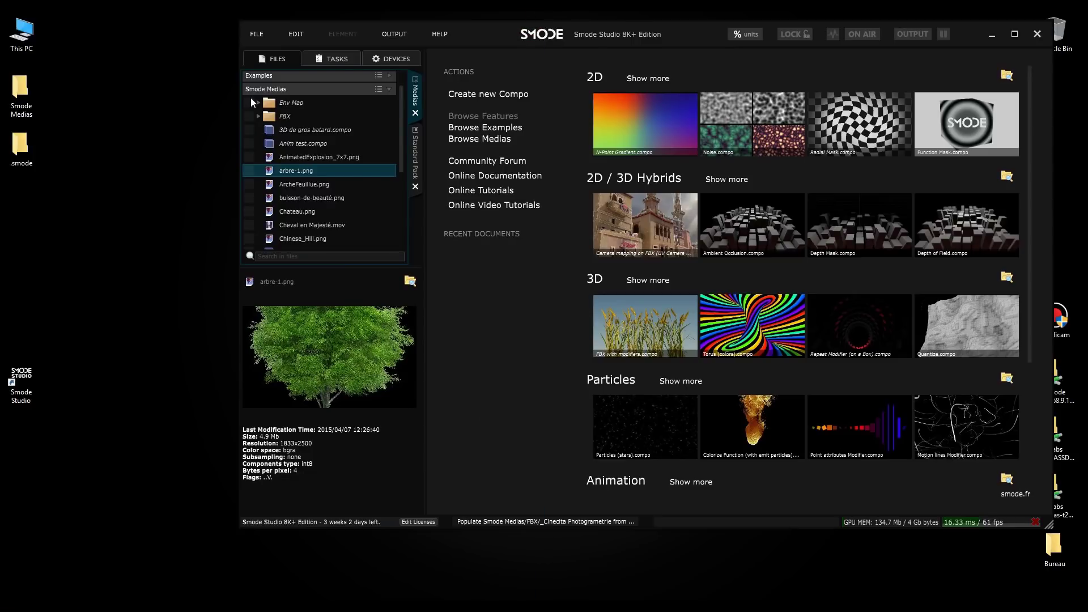
pyautogui.click(1014, 35)
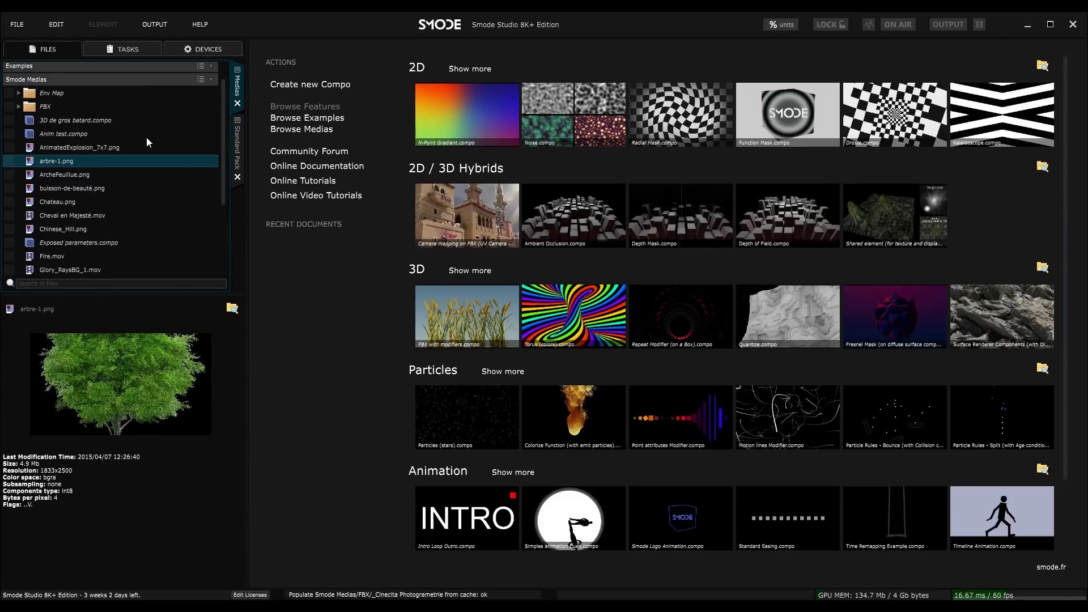
pyautogui.click(62, 110)
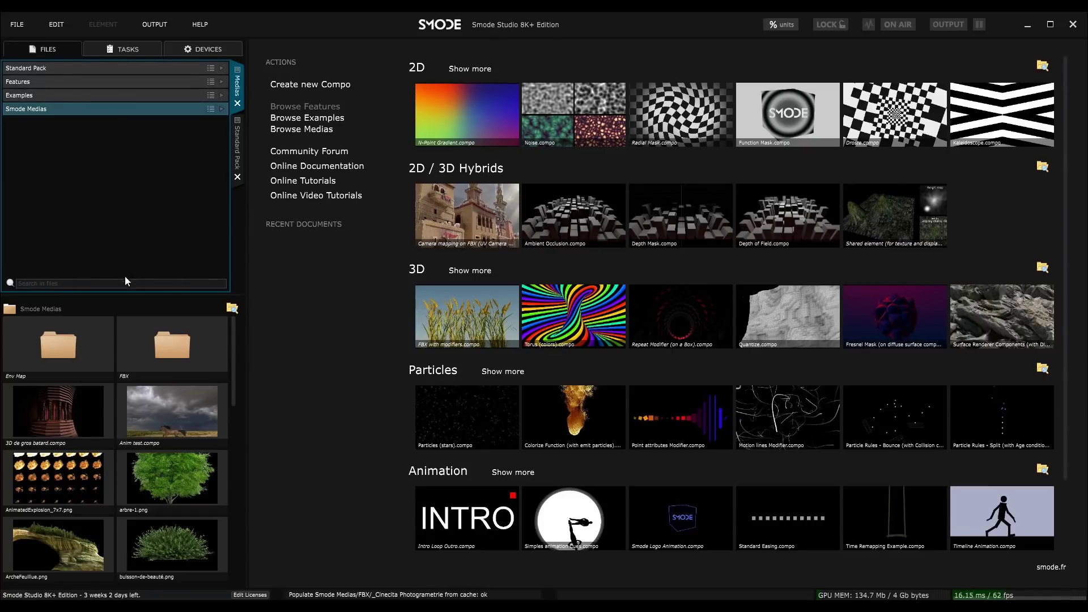
pyautogui.moveTo(132, 294); pyautogui.dragTo(132, 229)
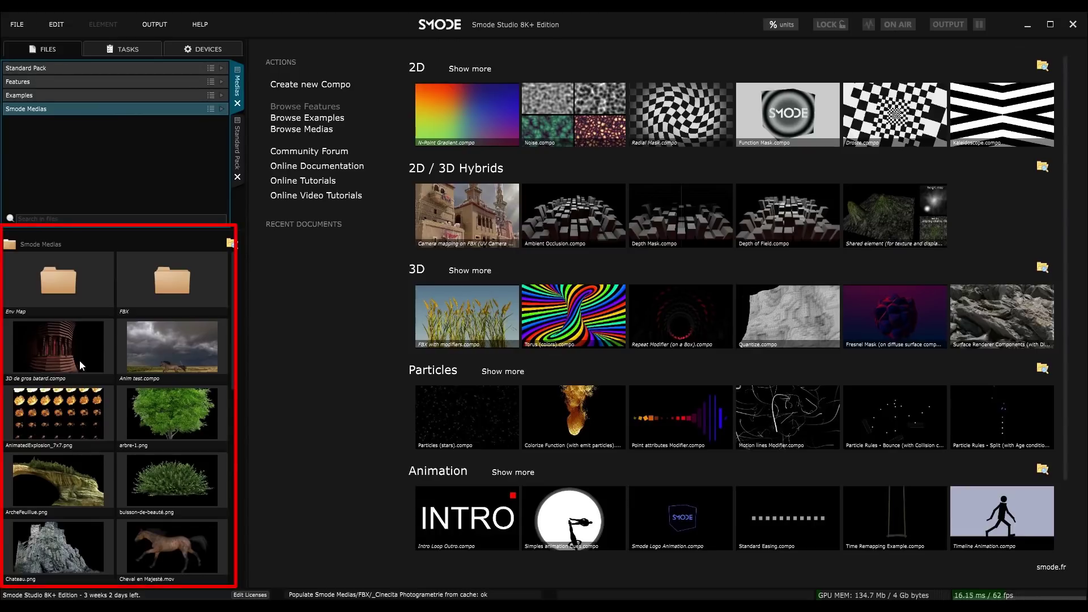
pyautogui.click(61, 109)
pyautogui.click(46, 136)
pyautogui.scroll(-1, 95, 417)
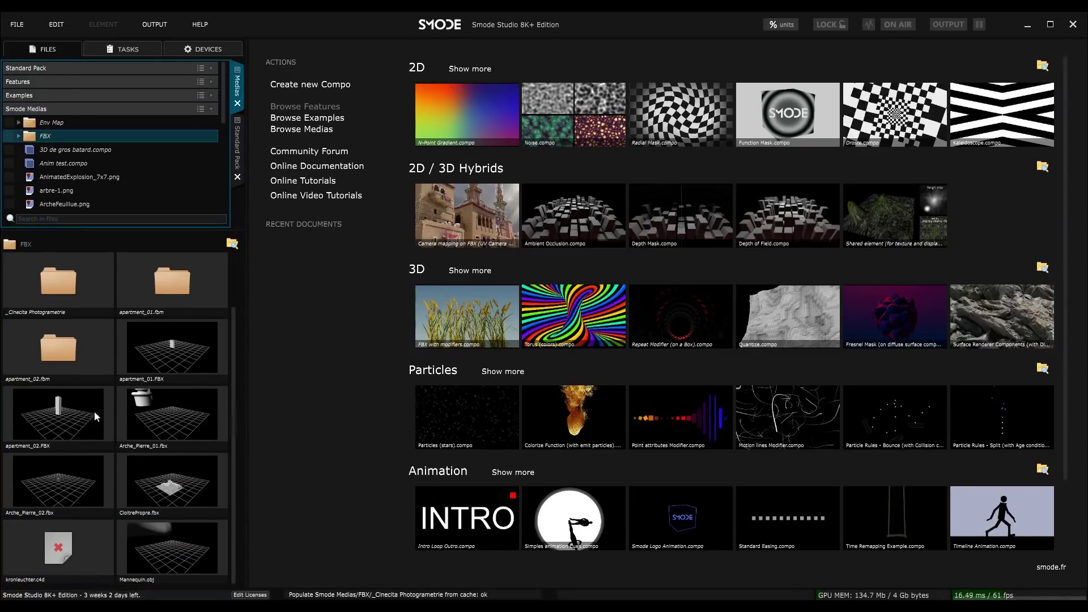
# Update the FBX folder's previews and check the finished Compute File Previews task
pyautogui.rightClick(34, 136)
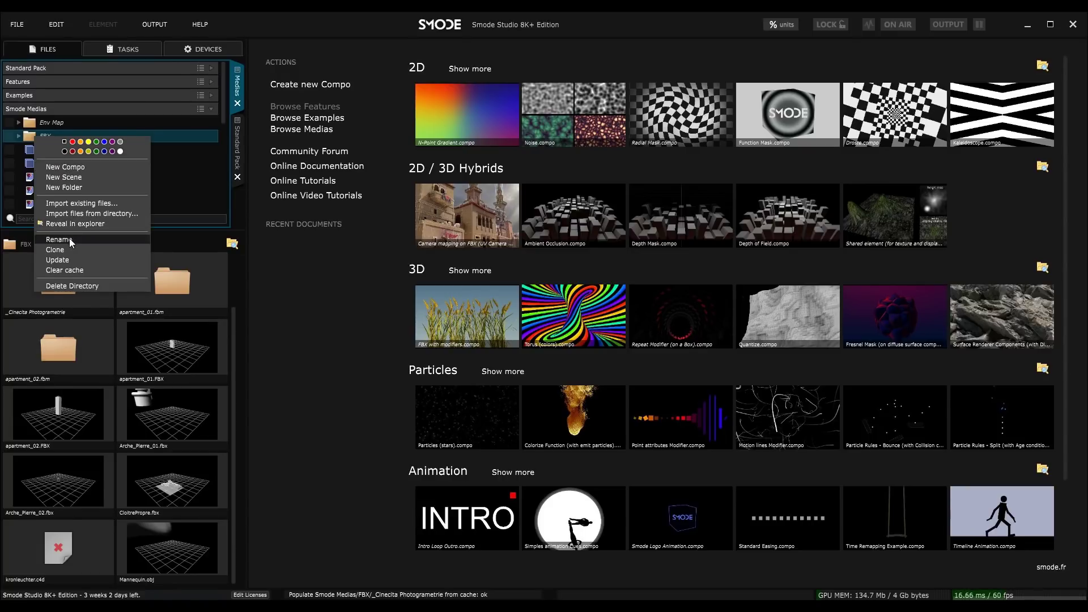
pyautogui.click(71, 260)
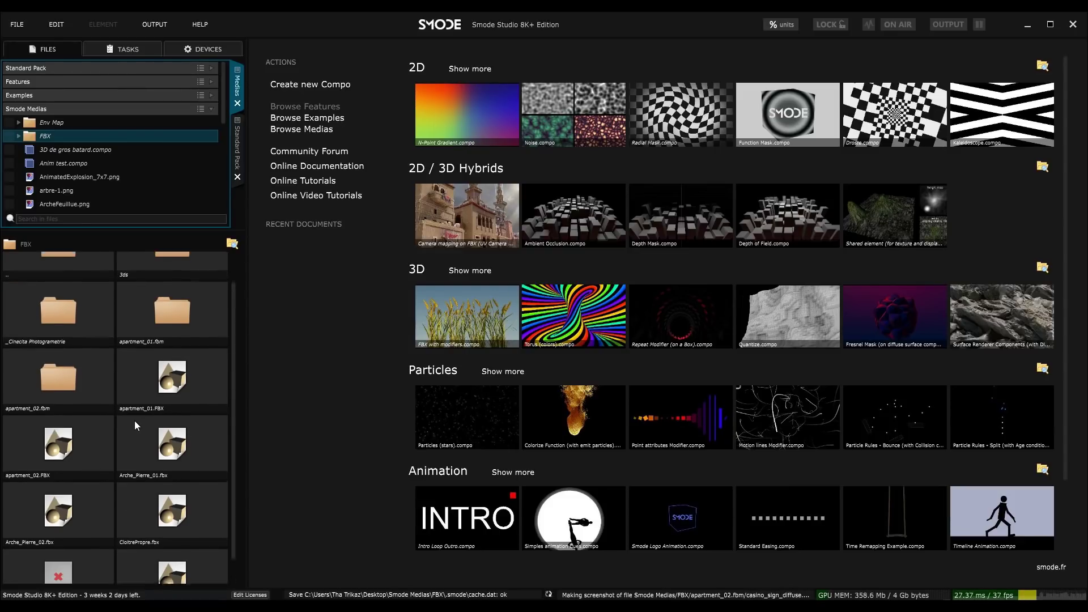
pyautogui.click(120, 52)
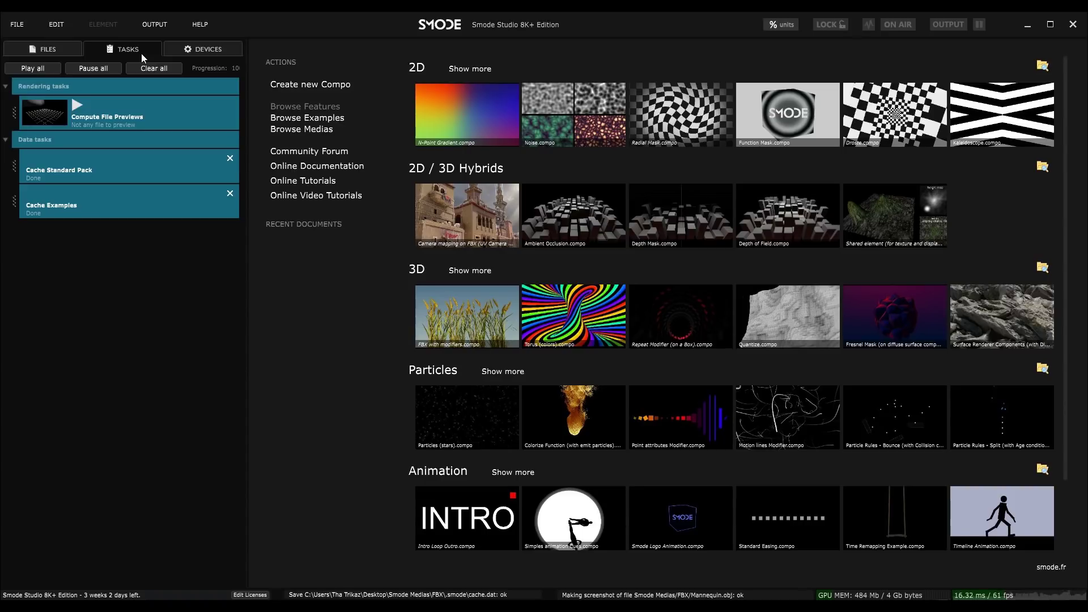
# Check the DEVICES tab and the Video Inputs page in Edit > Preferences
pyautogui.click(206, 50)
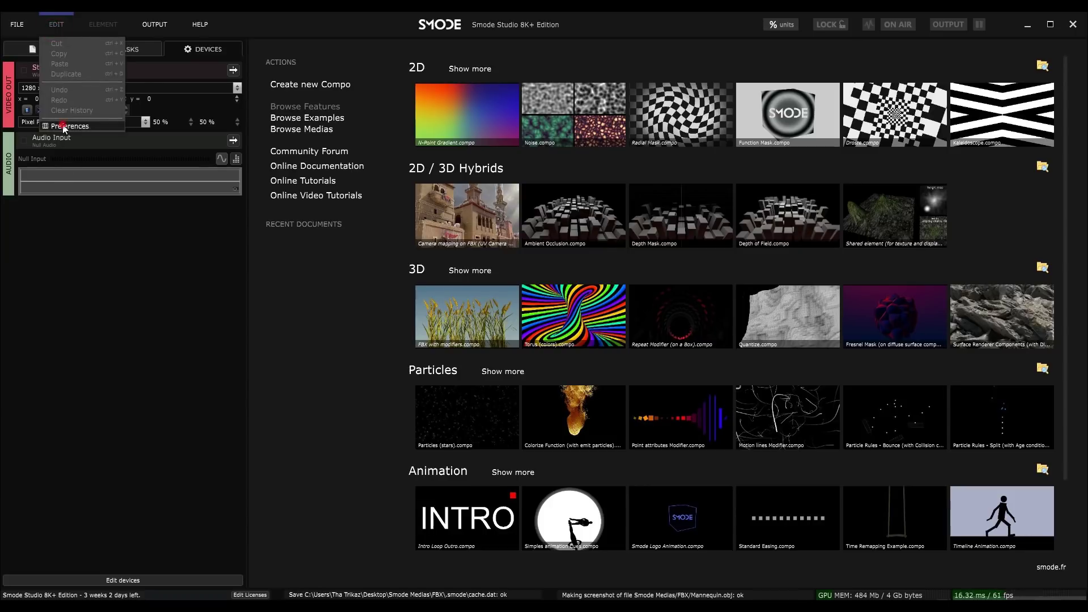
pyautogui.click(63, 125)
pyautogui.click(322, 348)
pyautogui.click(324, 362)
pyautogui.click(363, 347)
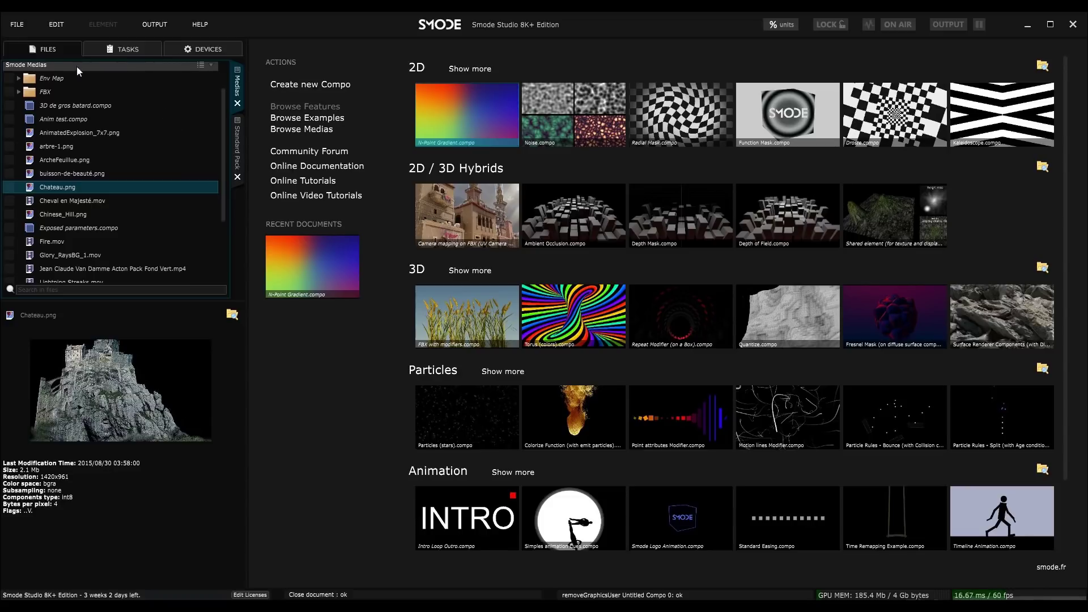
# Create an Untitled Compo at 1920 x 1080 (HD 1080) via FILE > New Compo
pyautogui.click(17, 25)
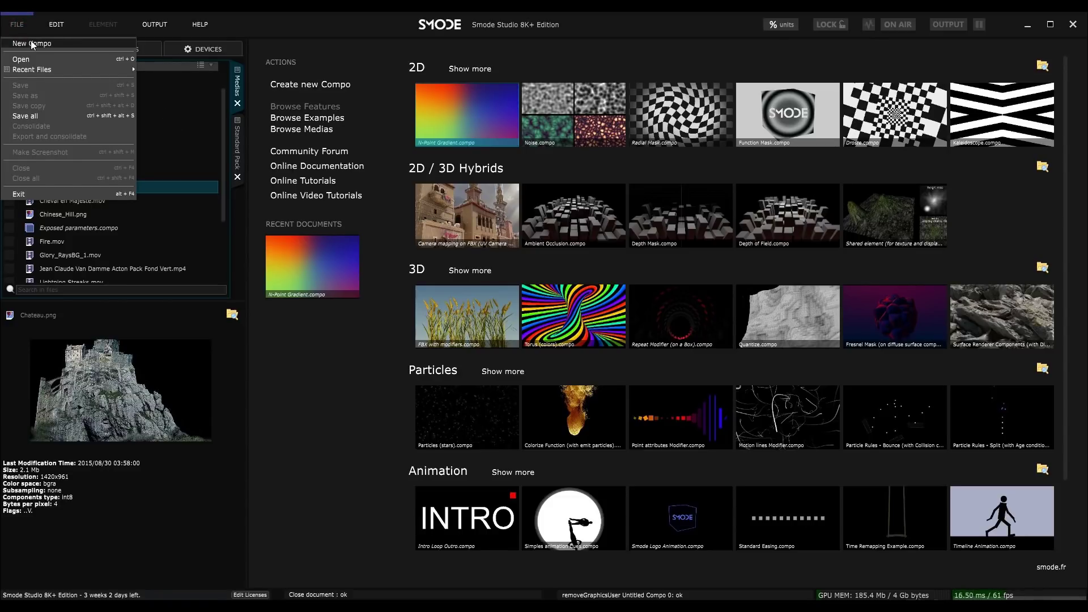
pyautogui.click(32, 44)
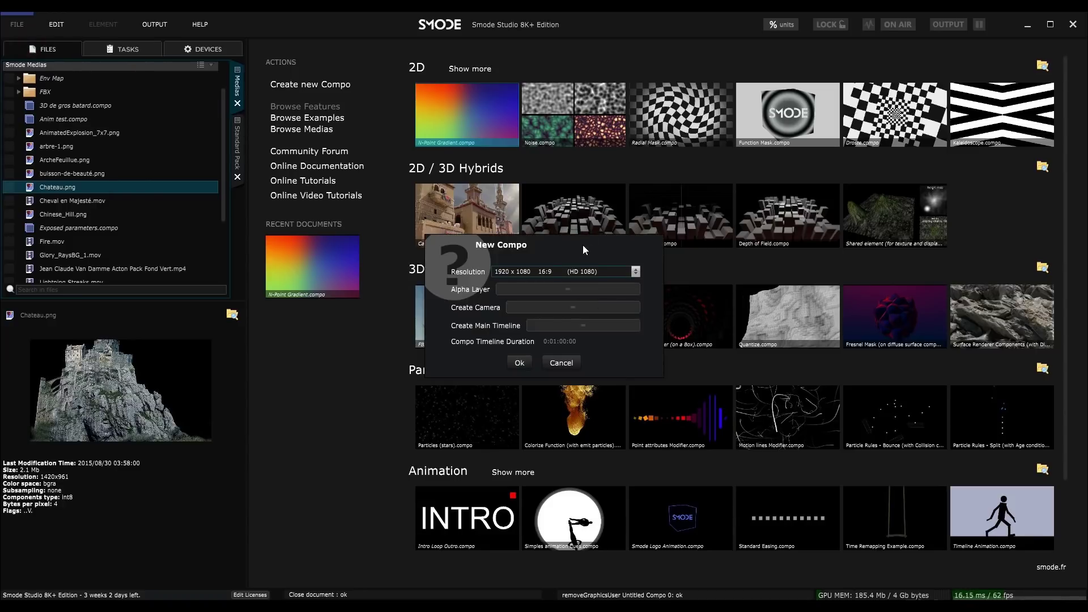
pyautogui.moveTo(582, 245); pyautogui.dragTo(545, 212)
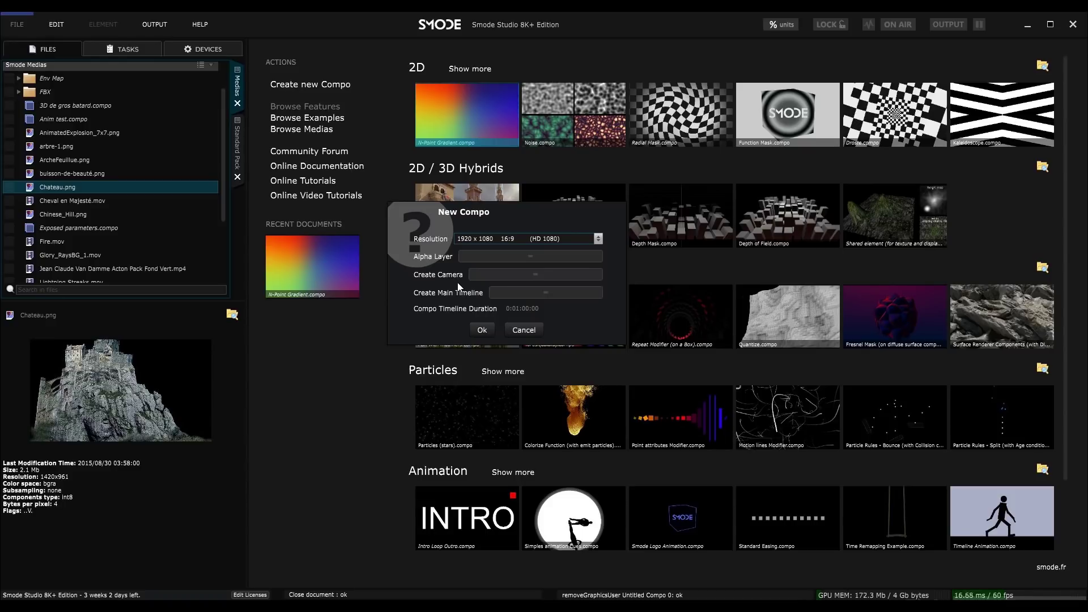
pyautogui.click(478, 332)
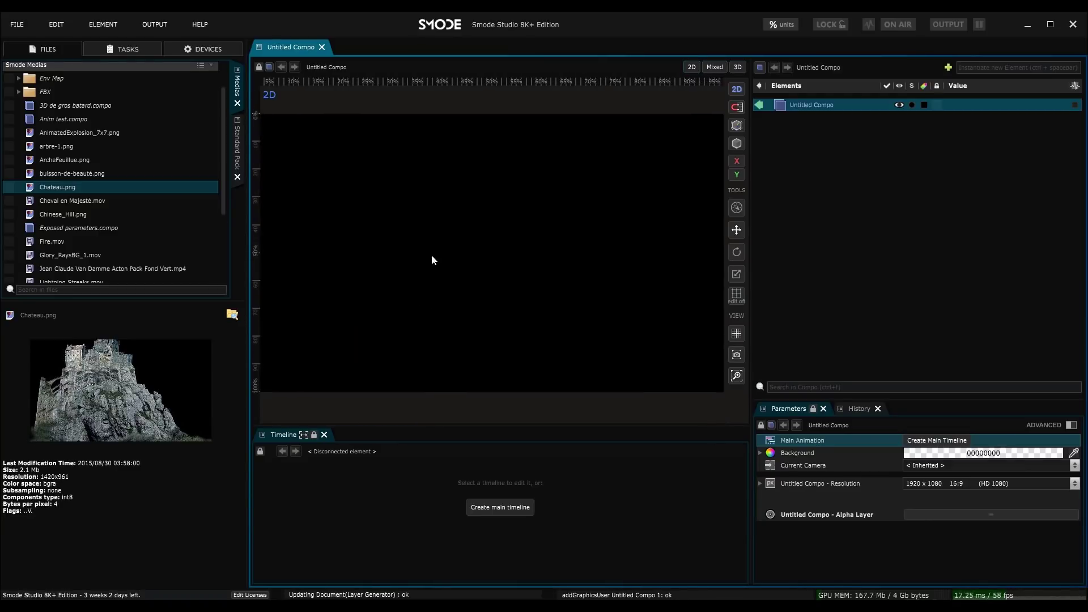
# Raise the viewport/timeline and Elements/Parameters splitters to enlarge the timeline and parameters areas
pyautogui.moveTo(525, 428); pyautogui.dragTo(525, 406)
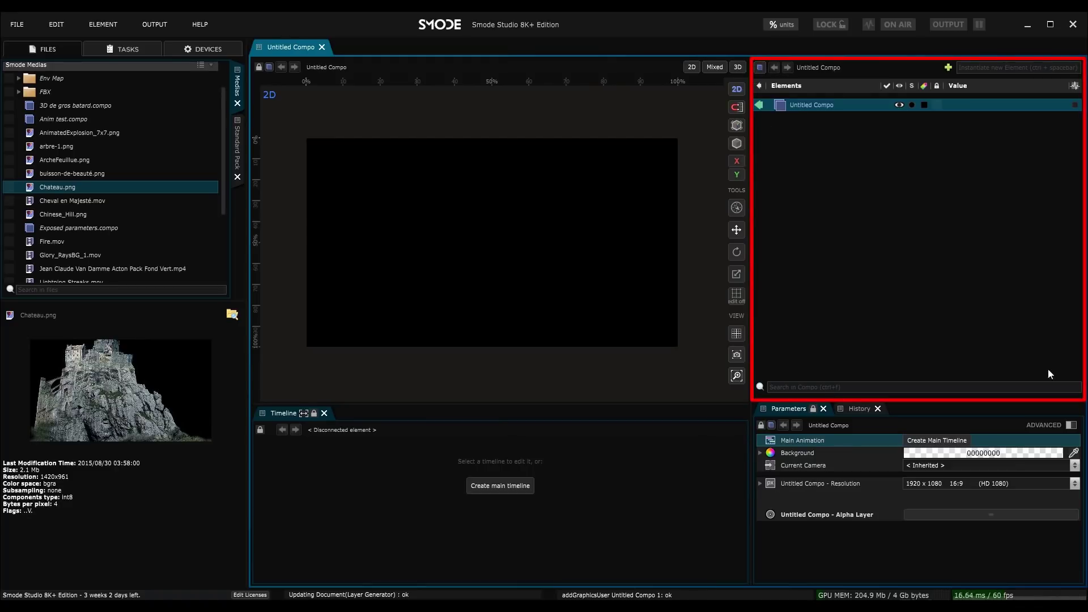
pyautogui.hotkey('ctrl', 'space')
pyautogui.moveTo(942, 373); pyautogui.dragTo(943, 352)
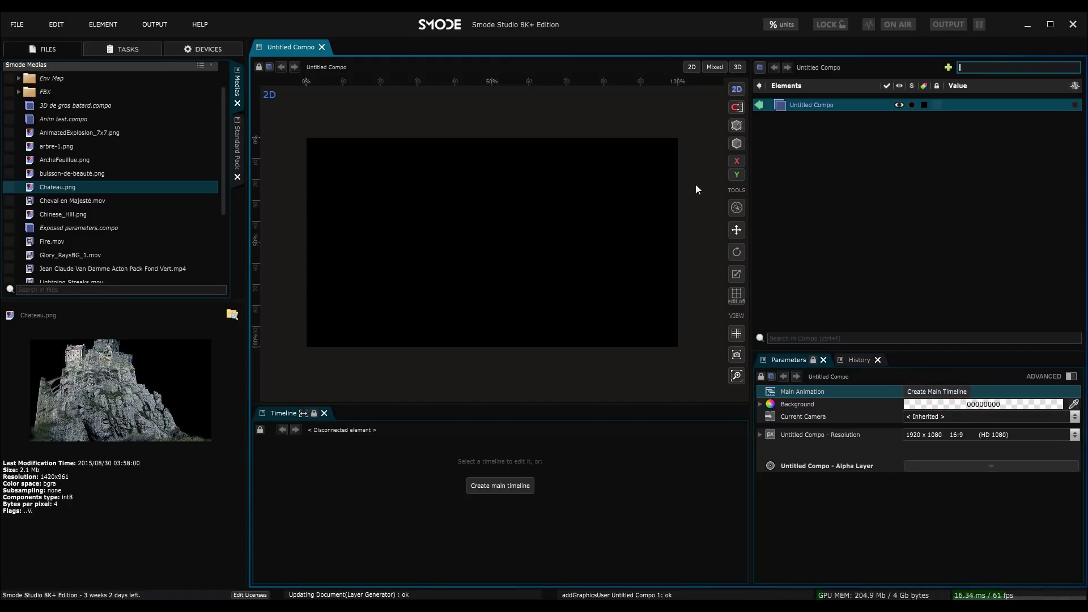
# Add Chateau.png and Stormy_Cloud_Campagne.mov, layer the castle over the clouds, and move it down-left
pyautogui.doubleClick(39, 186)
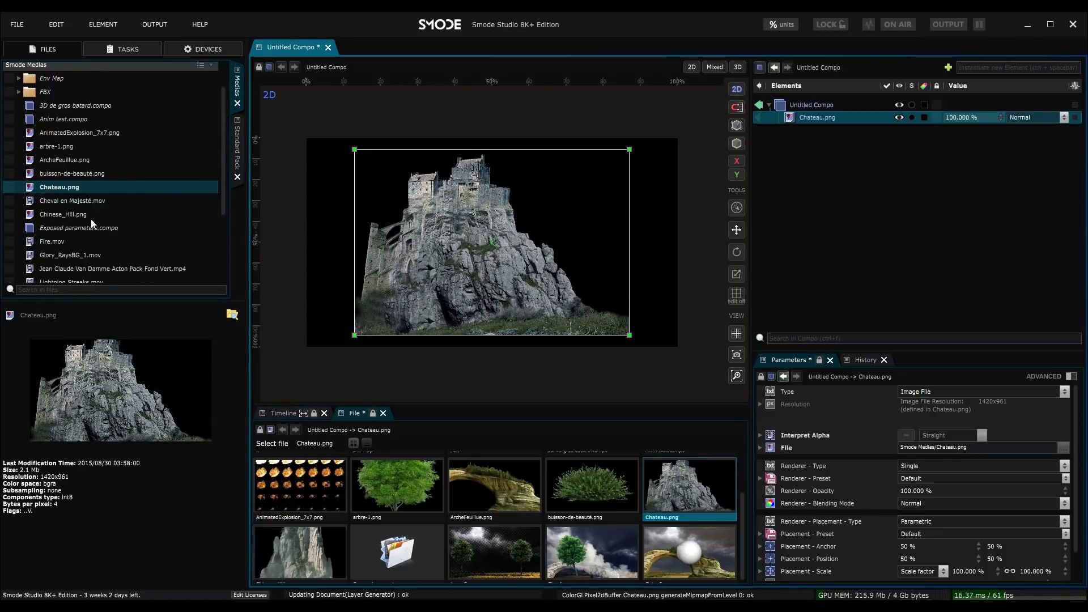
pyautogui.scroll(-3, 71, 221)
pyautogui.moveTo(69, 199); pyautogui.dragTo(835, 105)
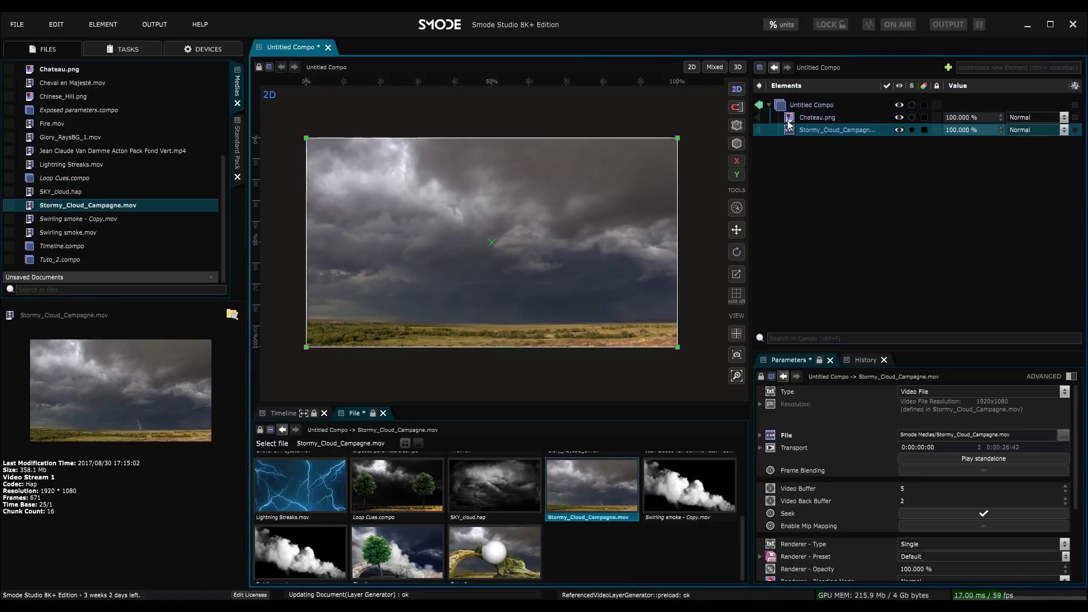
pyautogui.click(820, 119)
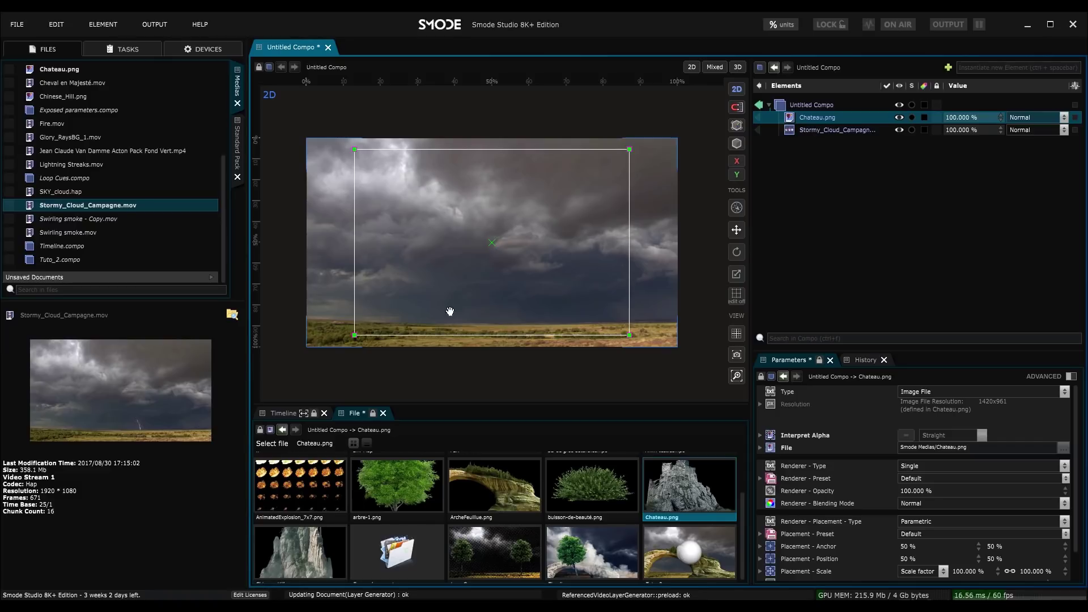
pyautogui.moveTo(789, 127); pyautogui.dragTo(791, 140)
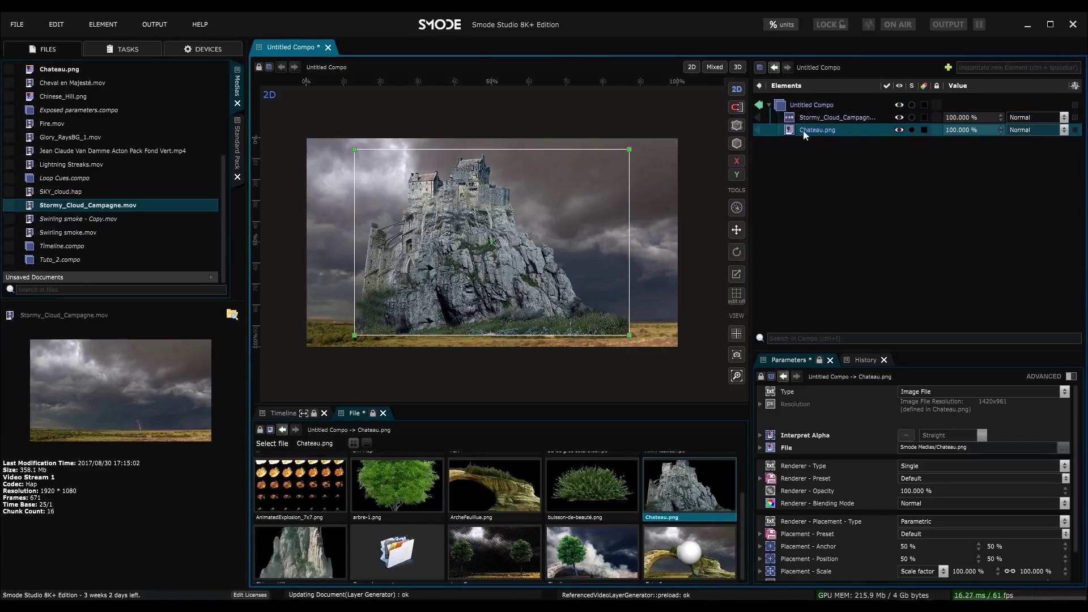
pyautogui.moveTo(556, 250); pyautogui.dragTo(491, 281)
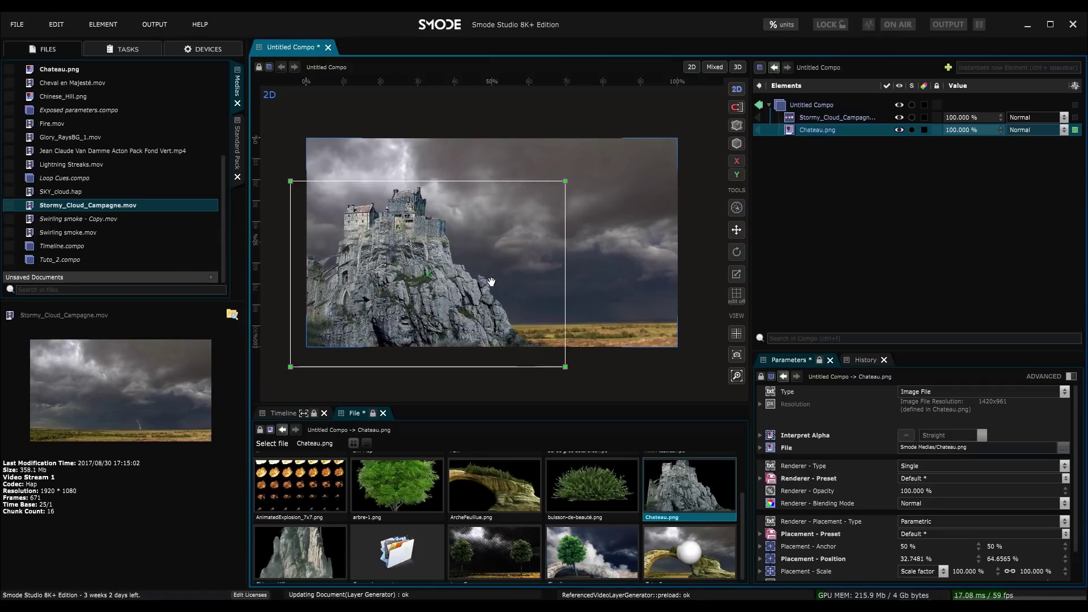
# Test the castle's opacity and Dissolve and Screen blend modes, ending at 100% Normal
pyautogui.click(804, 117)
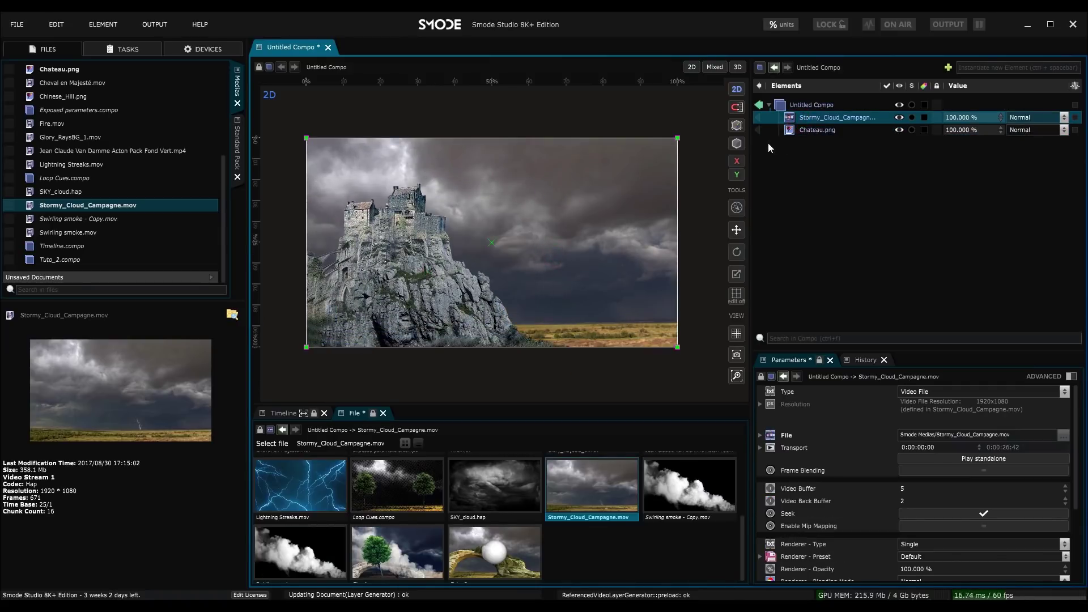
pyautogui.moveTo(750, 141); pyautogui.dragTo(722, 141)
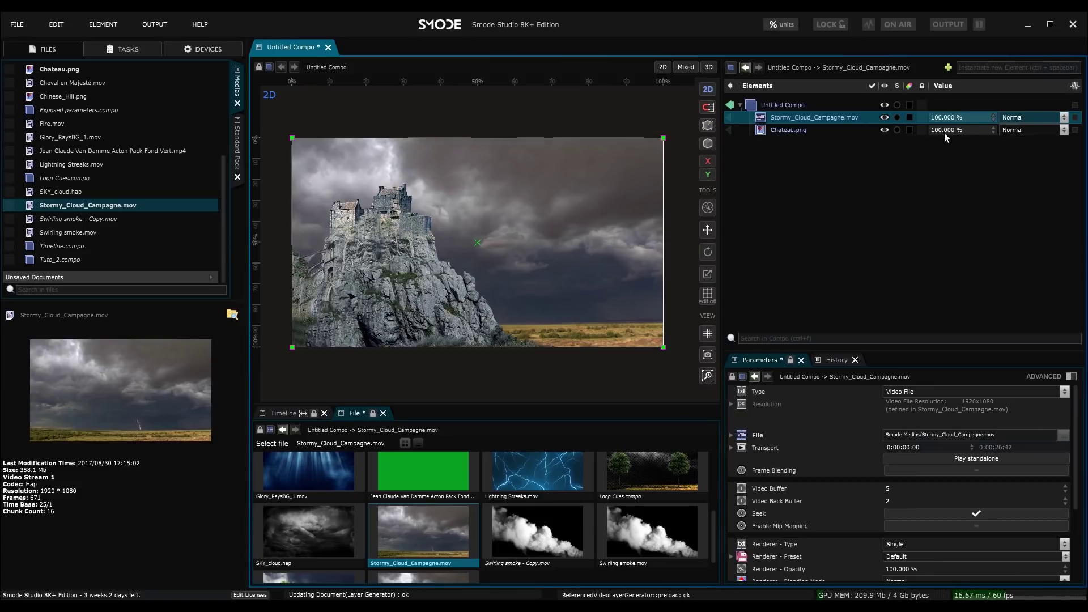
pyautogui.moveTo(945, 134); pyautogui.dragTo(945, 117)
pyautogui.click(1015, 130)
pyautogui.click(1017, 141)
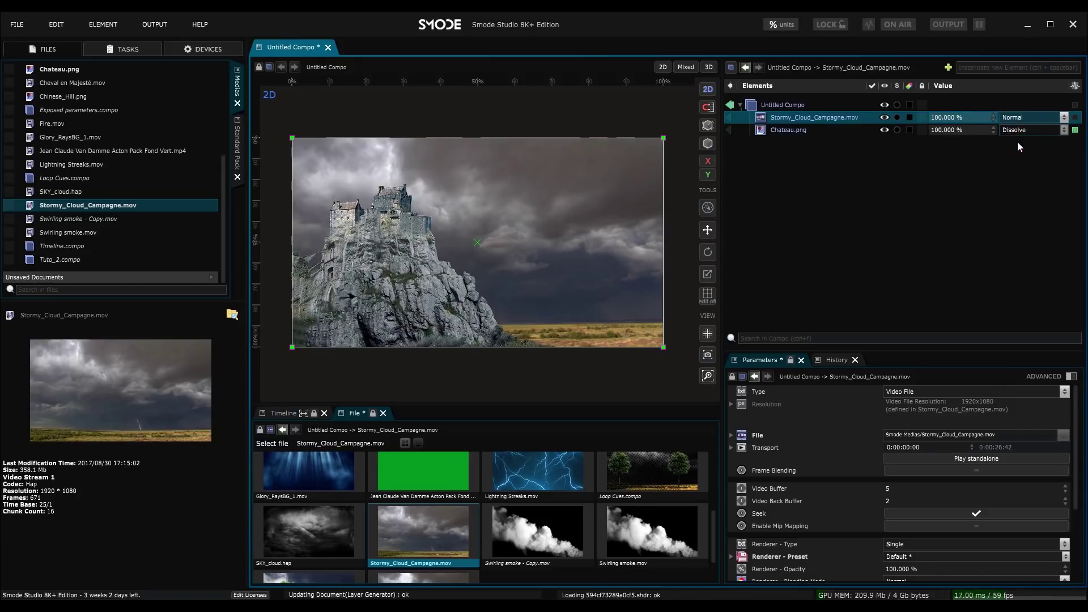
pyautogui.click(1018, 130)
pyautogui.click(1018, 141)
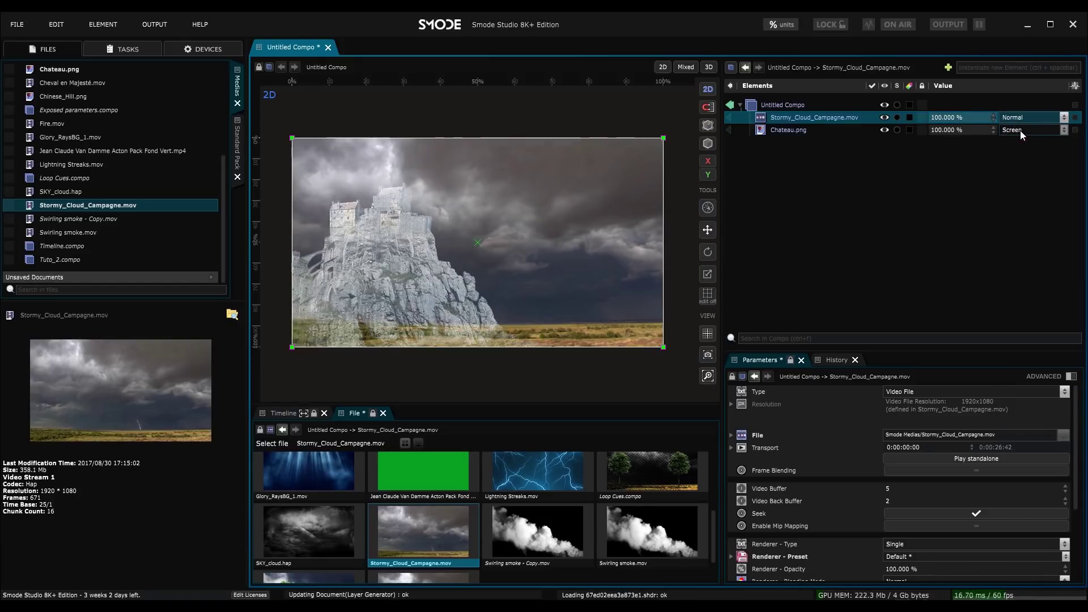
pyautogui.click(1020, 130)
pyautogui.click(1022, 149)
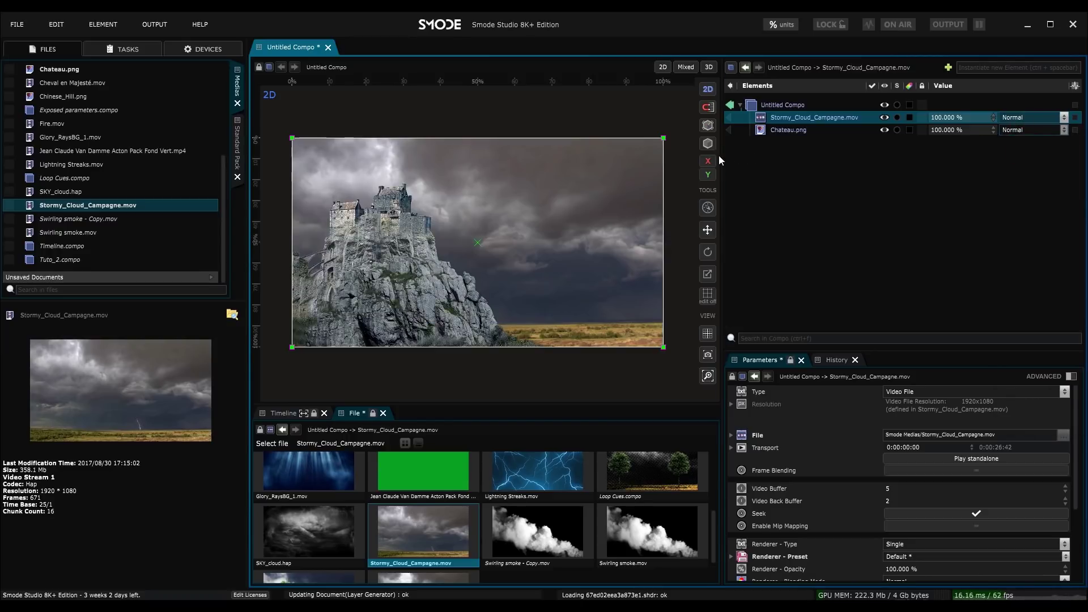
pyautogui.moveTo(720, 156); pyautogui.dragTo(760, 158)
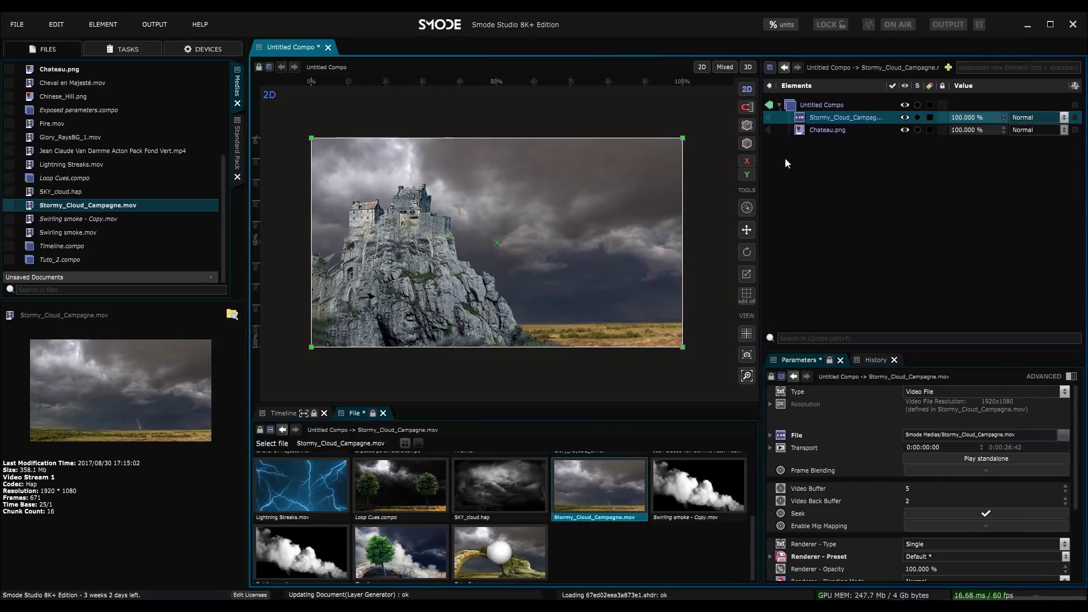
# Add a 1 m 3D Box element via the Elements panel's 3D Layers > Mesh menu
pyautogui.click(793, 151)
pyautogui.rightClick(792, 152)
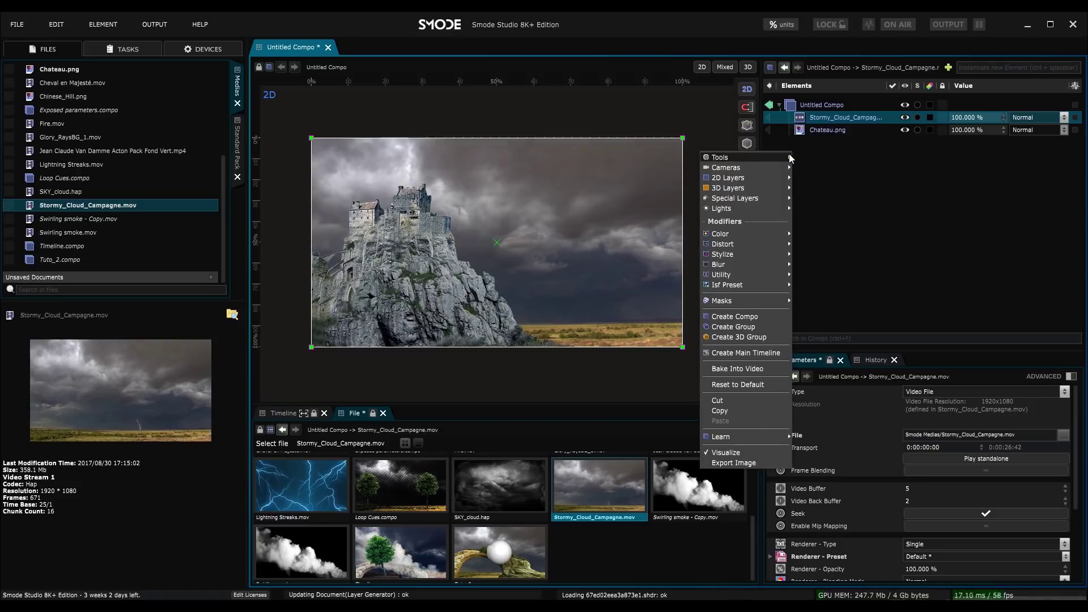
pyautogui.moveTo(748, 178)
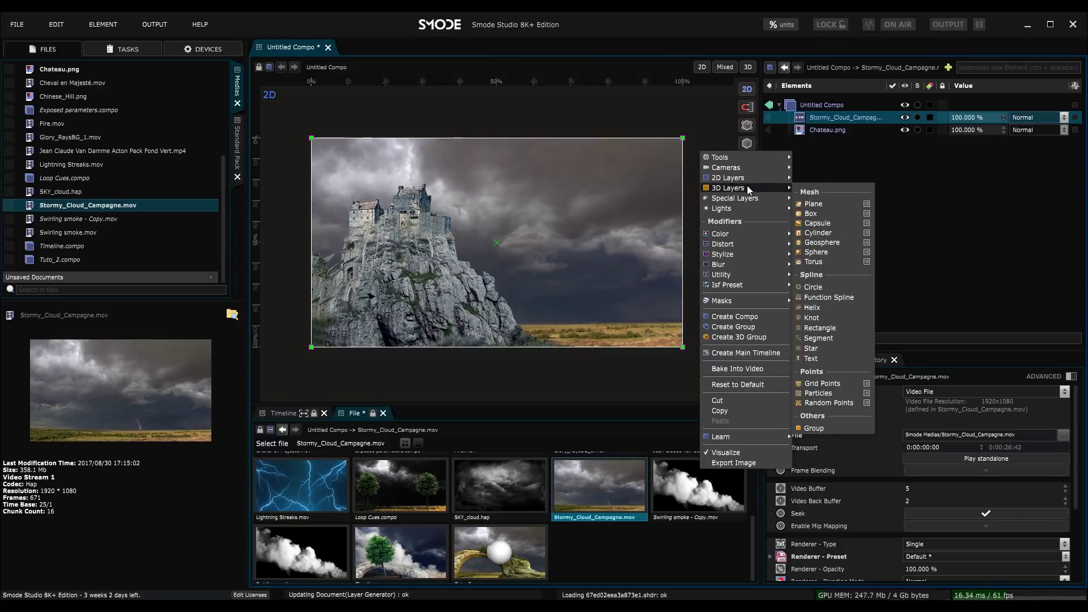
pyautogui.moveTo(773, 157)
pyautogui.click(805, 133)
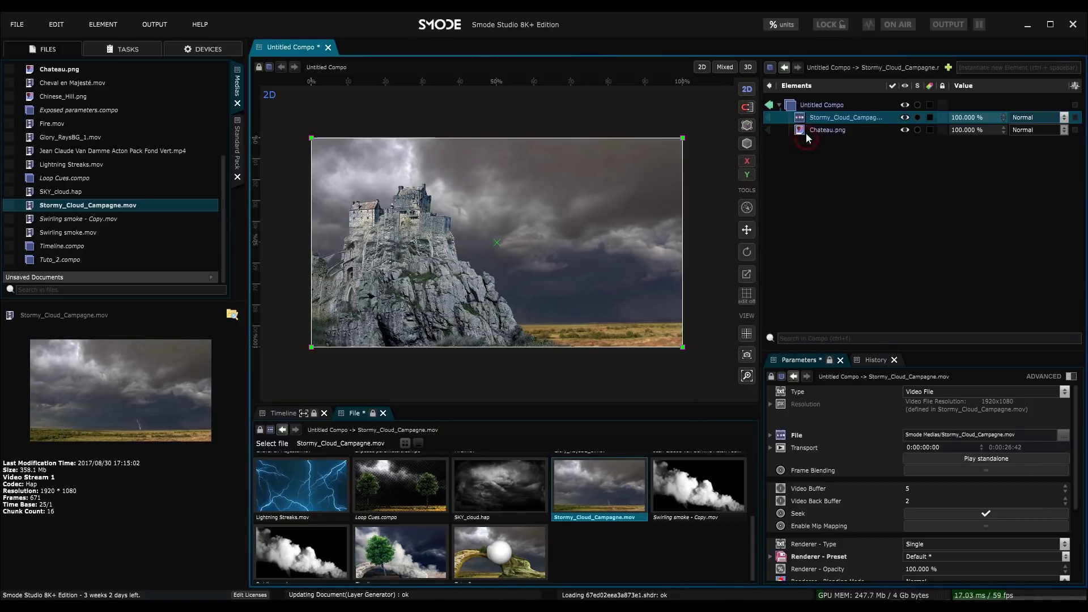
pyautogui.click(805, 129)
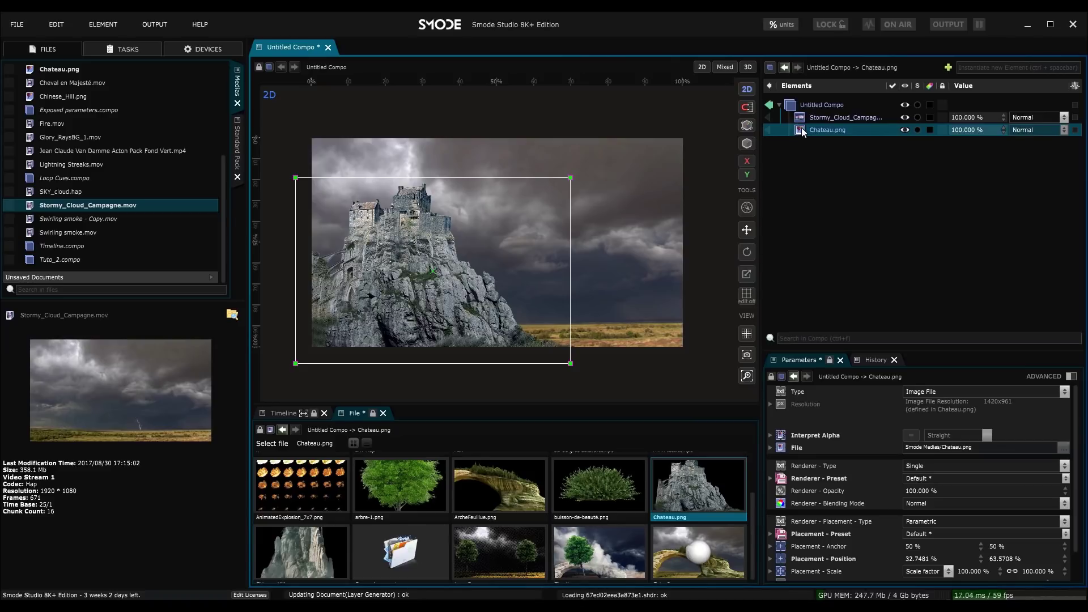
pyautogui.rightClick(801, 128)
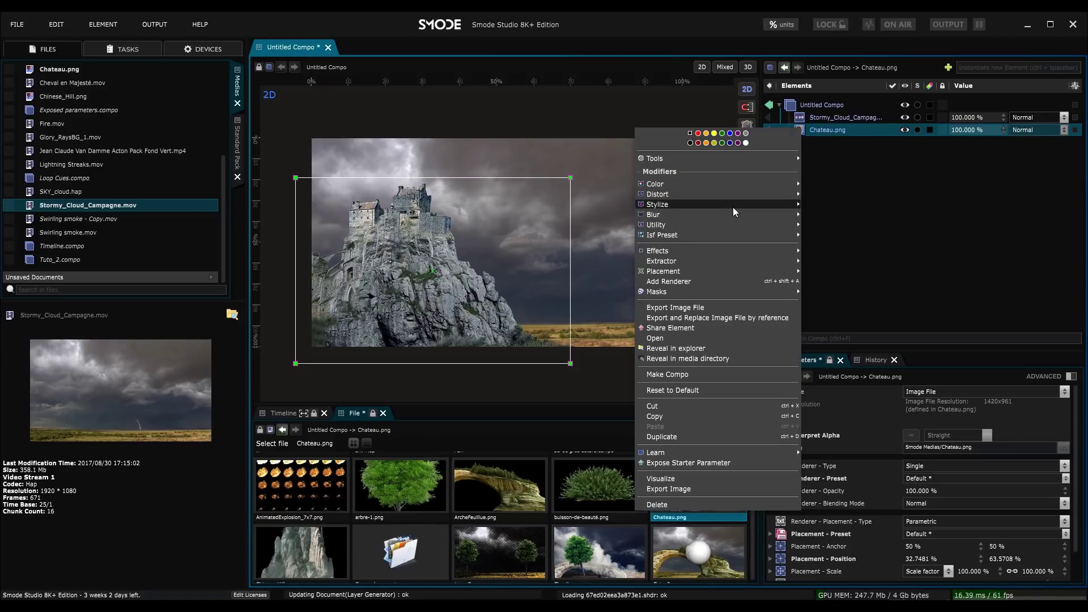
pyautogui.moveTo(717, 195)
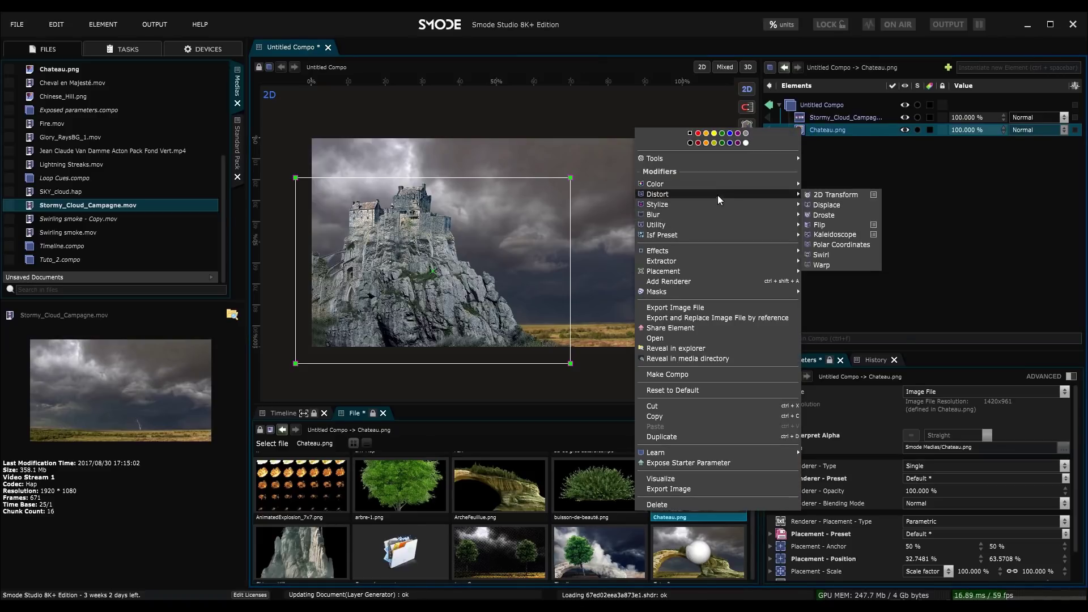
pyautogui.click(860, 171)
pyautogui.rightClick(787, 164)
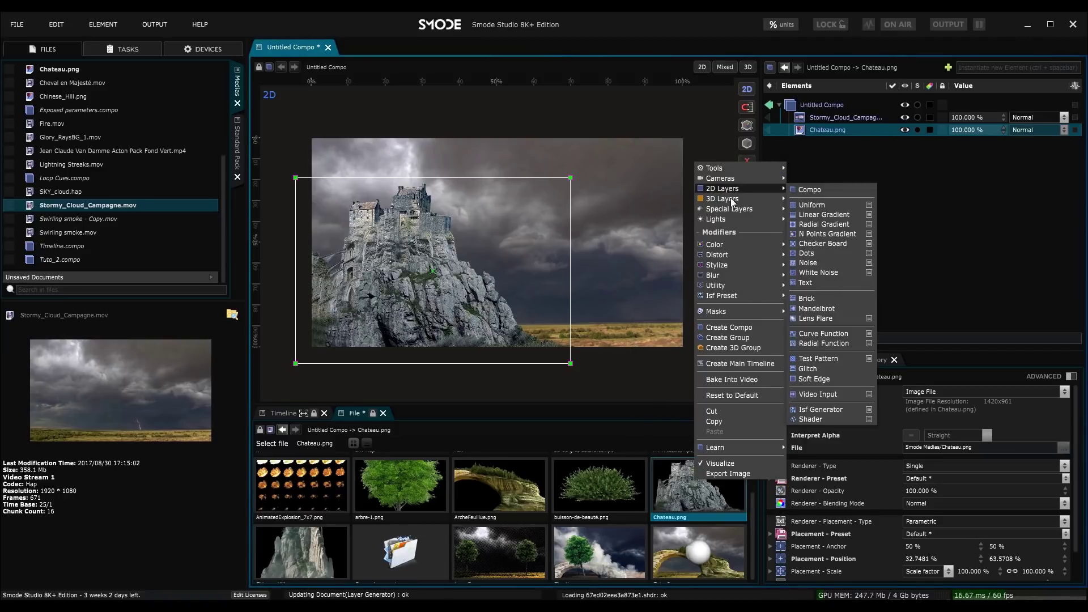
# Deactivate the Box with Ctrl+E so the cube stops rendering
pyautogui.moveTo(729, 198)
pyautogui.click(805, 225)
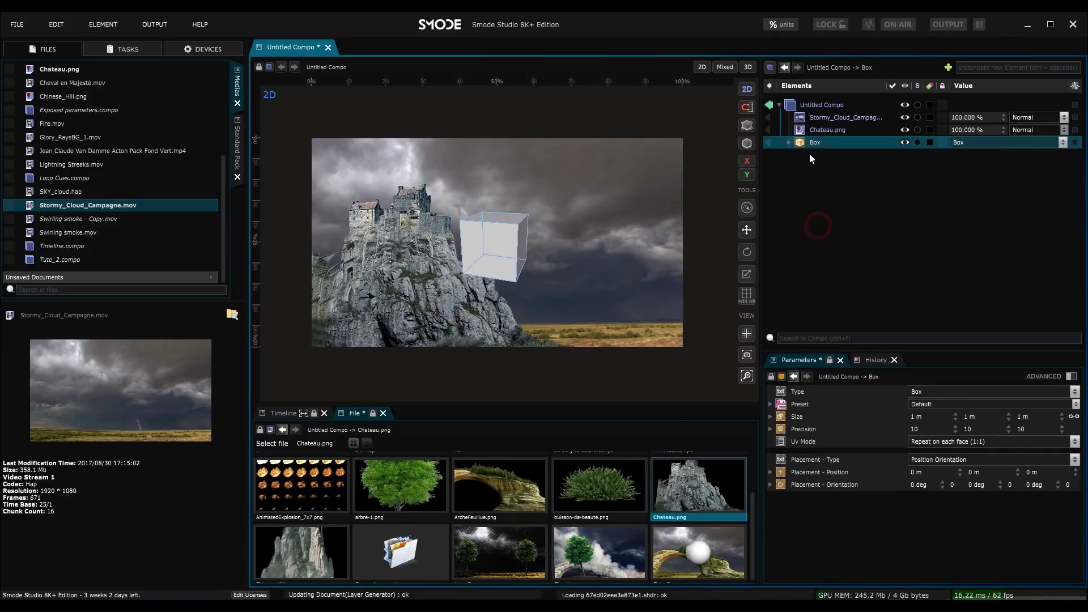
pyautogui.rightClick(807, 146)
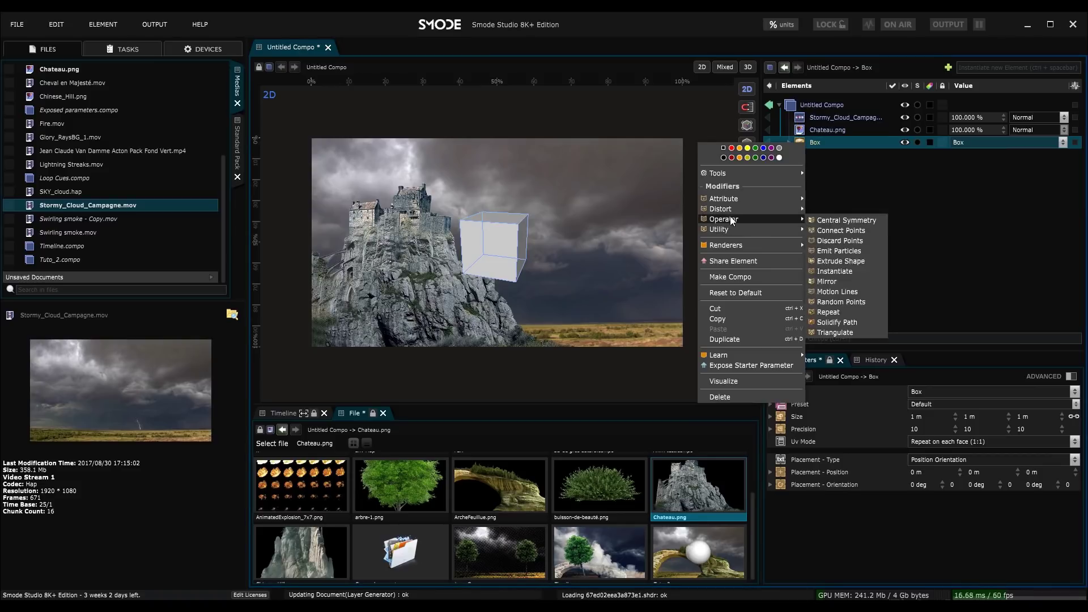
pyautogui.click(826, 168)
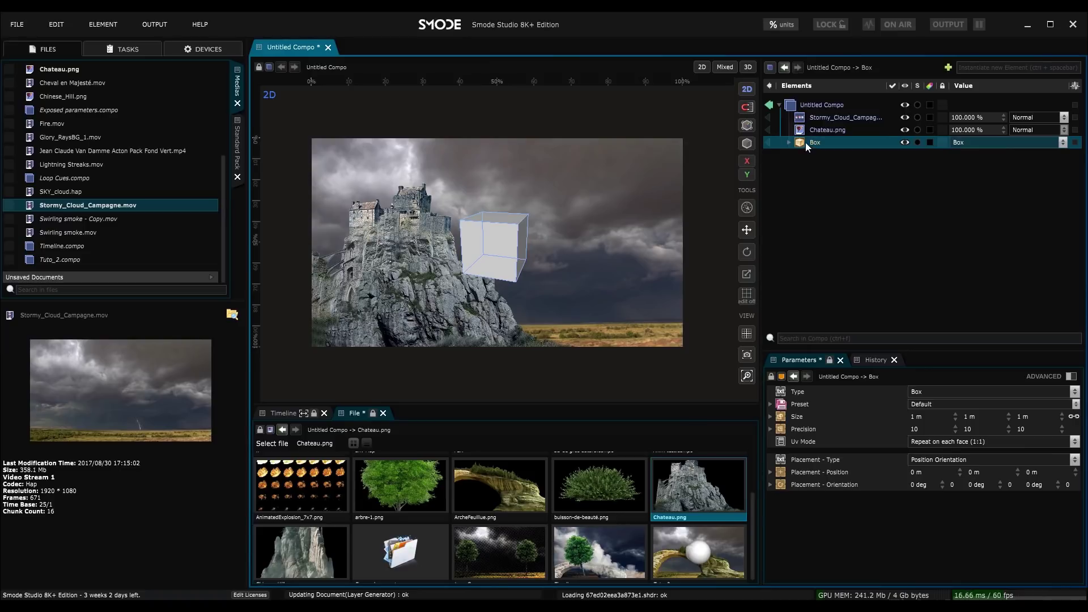
pyautogui.hotkey('ctrl', 'e')
pyautogui.hotkey('ctrl', 'e')
pyautogui.hotkey('ctrl', 'e')
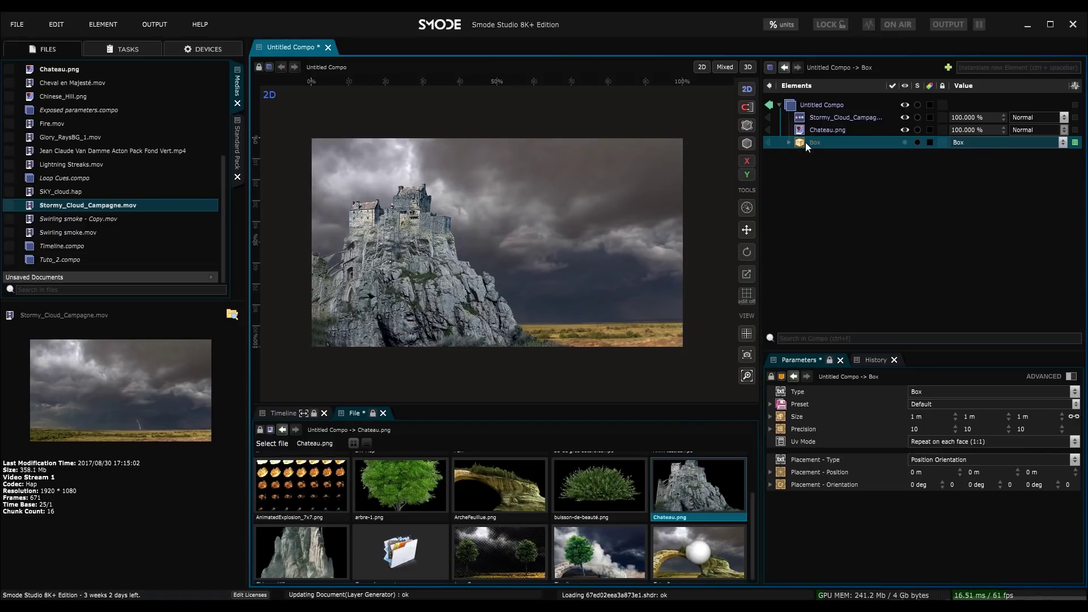
pyautogui.click(904, 143)
pyautogui.click(905, 142)
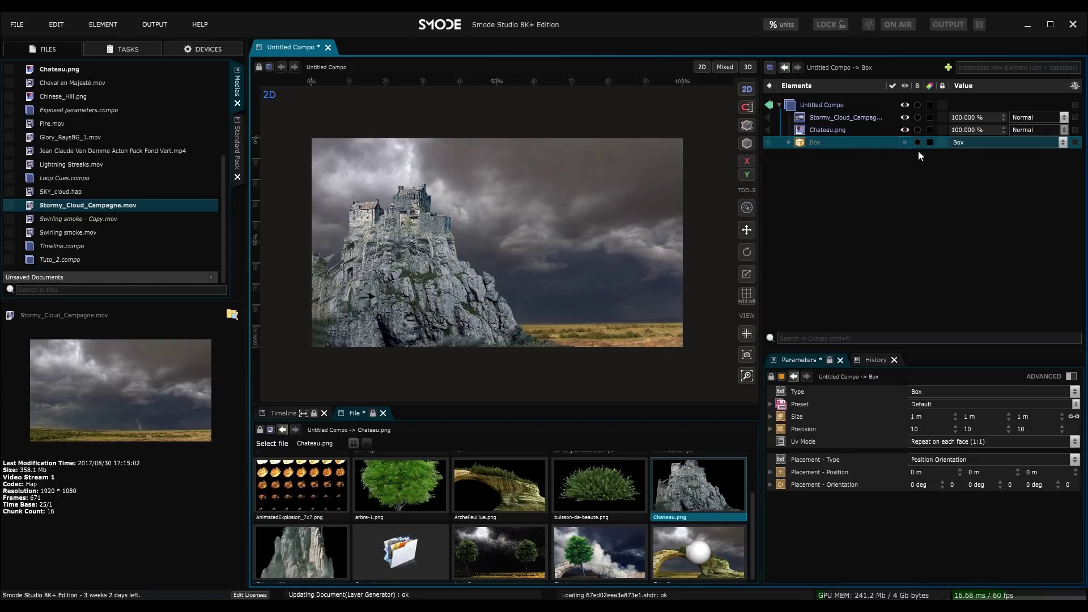
# Preview the castle, cloud video and Box layers individually, then the full Untitled Compo
pyautogui.click(768, 130)
pyautogui.click(769, 117)
pyautogui.click(769, 142)
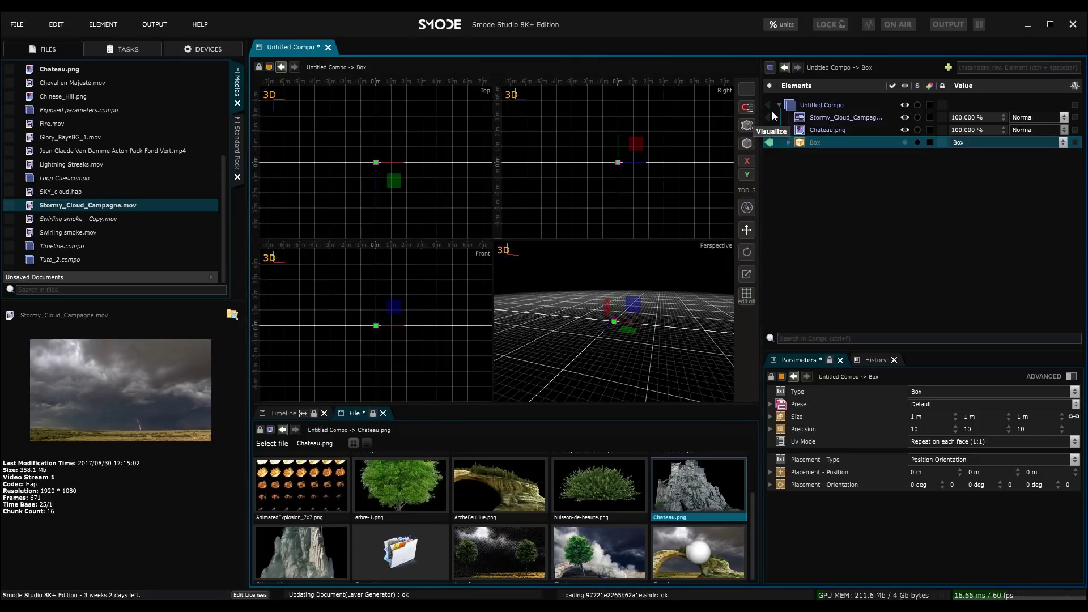
pyautogui.click(770, 105)
pyautogui.scroll(-1, 621, 243)
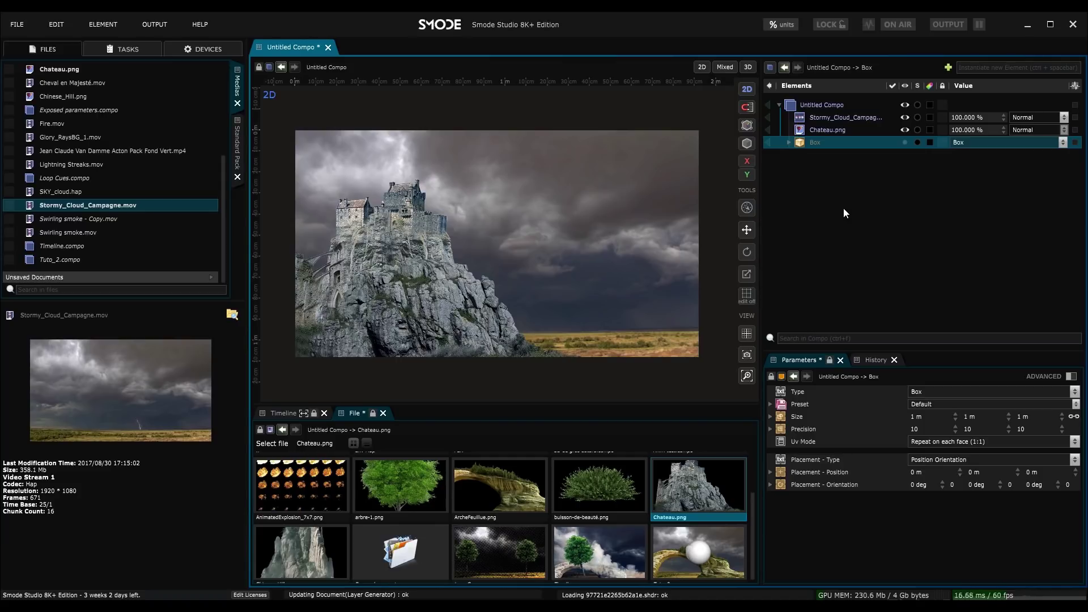
# Search for 'sphere' and add a Sphere element to the composition
pyautogui.click(968, 67)
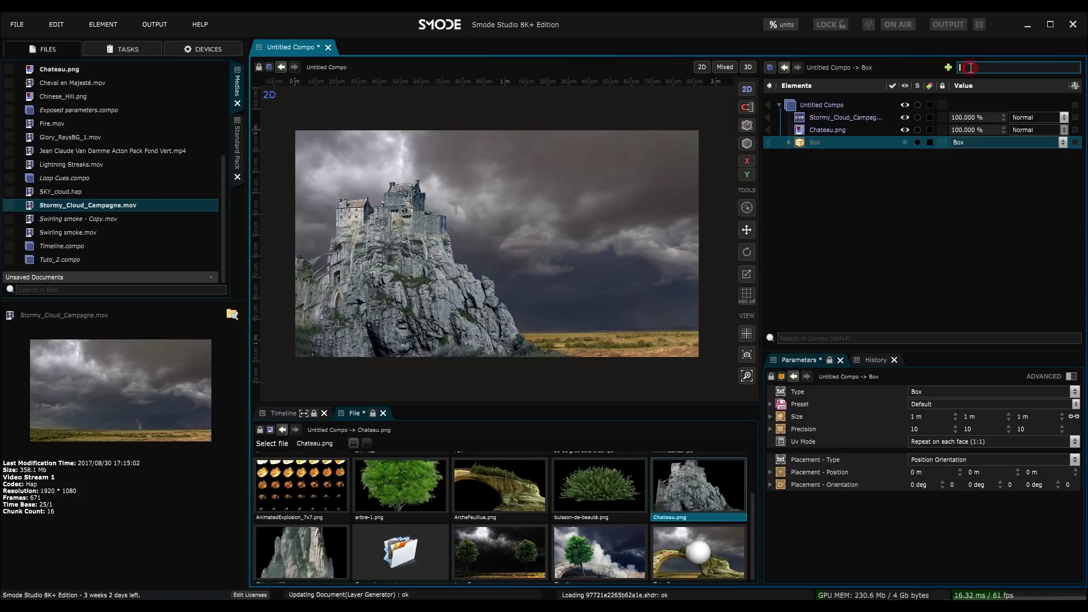
pyautogui.click(864, 210)
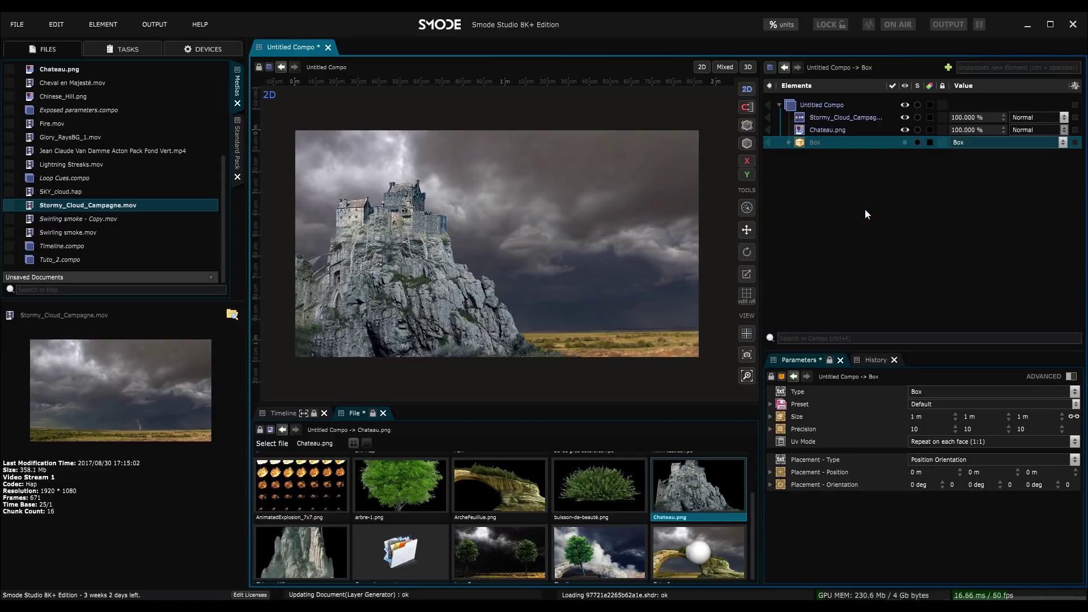
pyautogui.hotkey('ctrl', 'space')
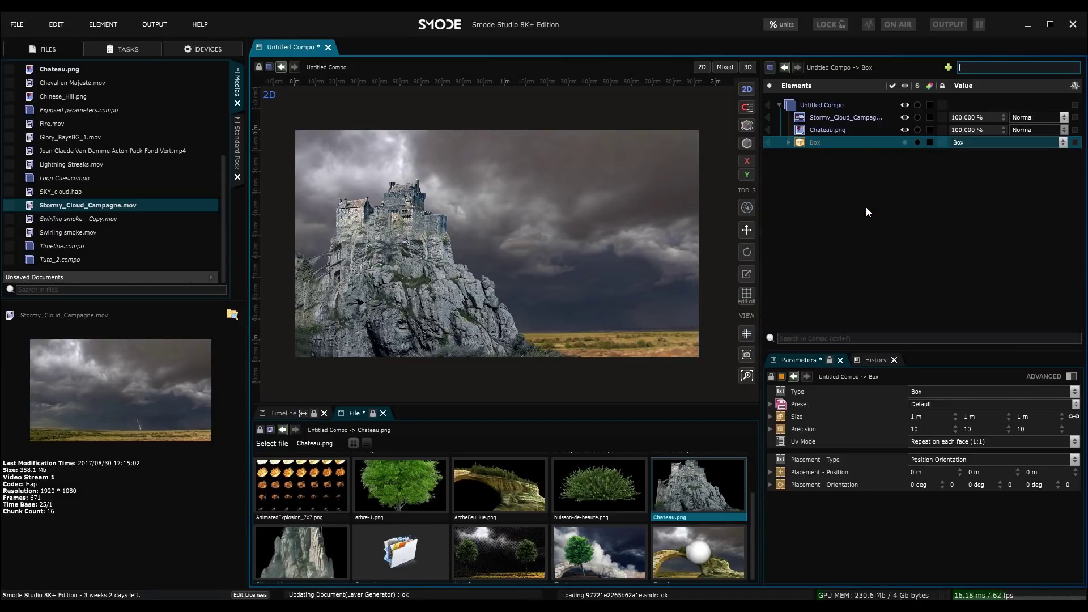
pyautogui.write('sphere')
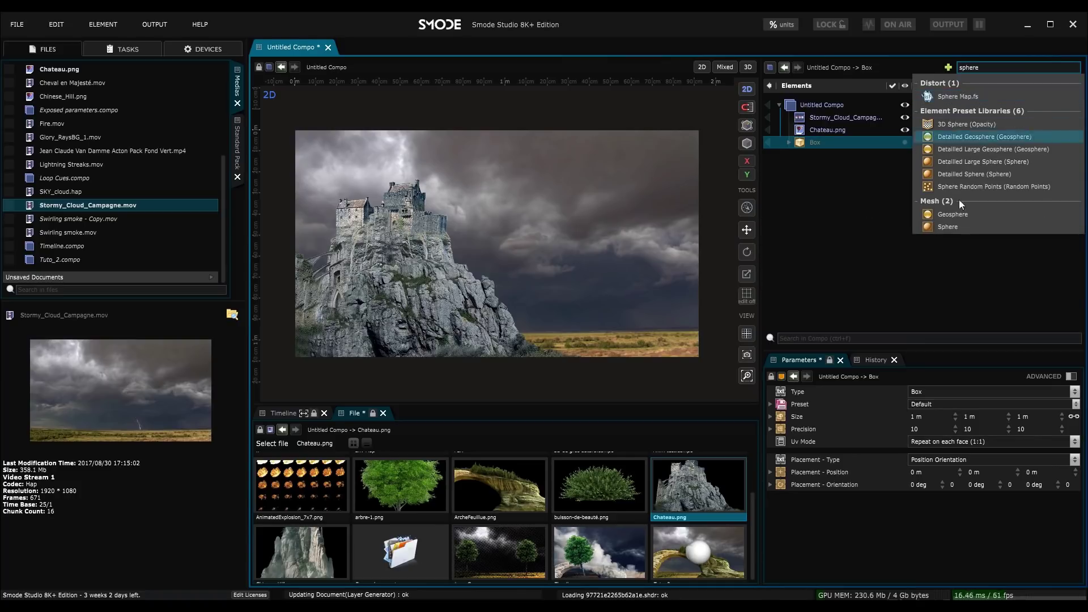
pyautogui.click(947, 227)
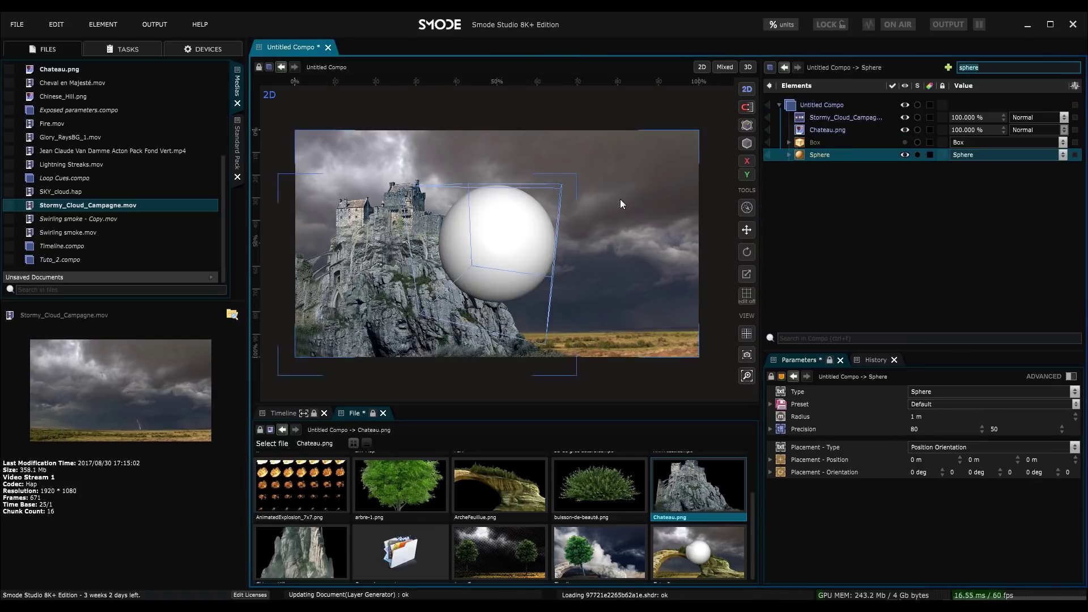
# Delete the Sphere element, then delete the Box
pyautogui.click(825, 154)
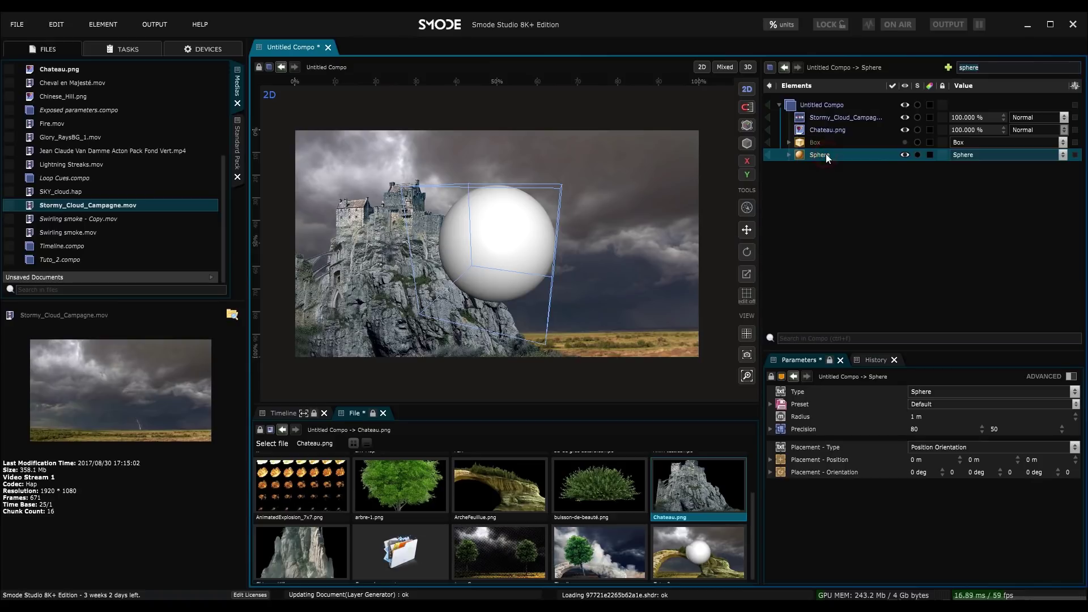
pyautogui.press('Delete')
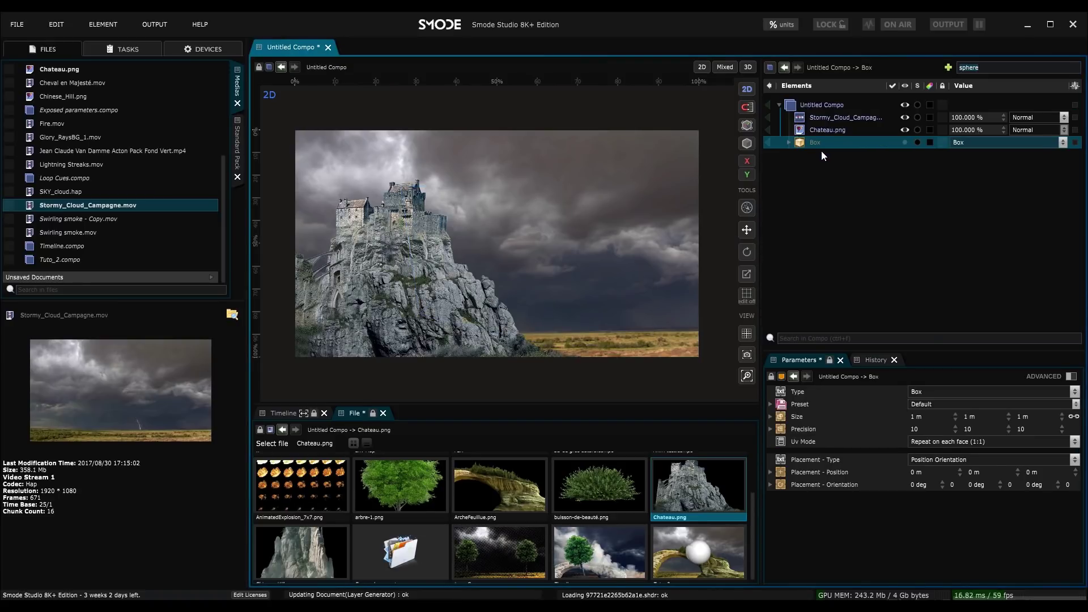
pyautogui.press('Delete')
# Confirm the Box deletion, then duplicate Chateau.png twice and remove the extra copies
pyautogui.press('Return')
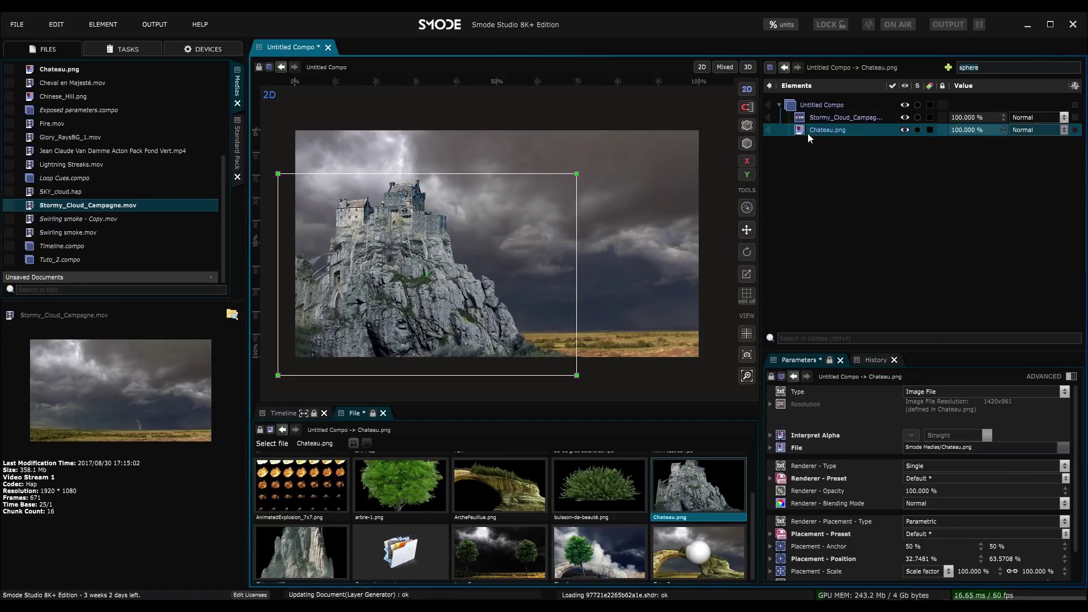
pyautogui.hotkey('ctrl', 'd')
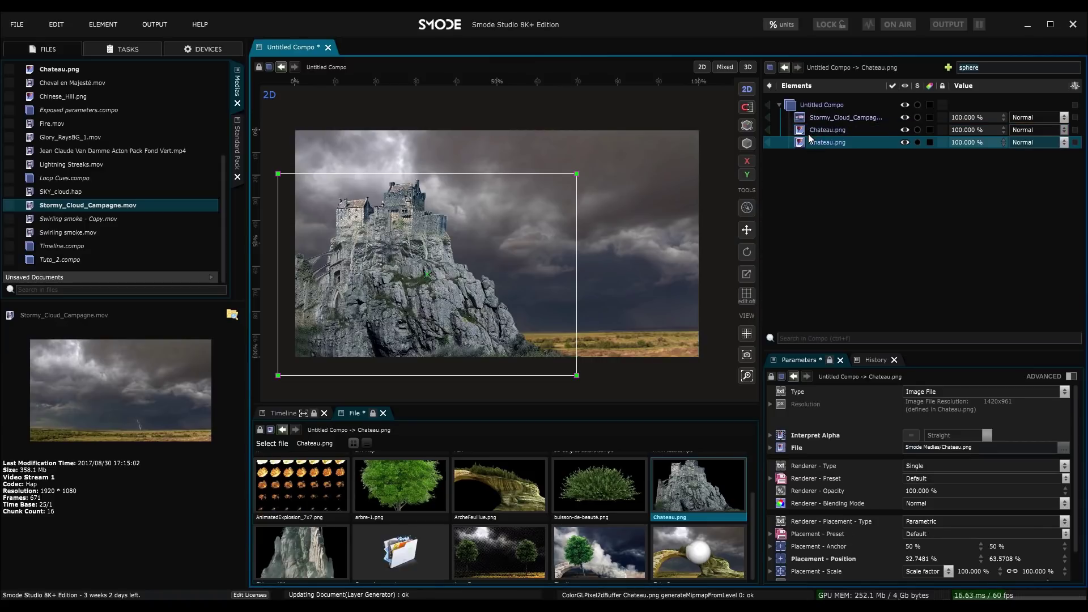
pyautogui.hotkey('ctrl', 'd')
pyautogui.press('Delete')
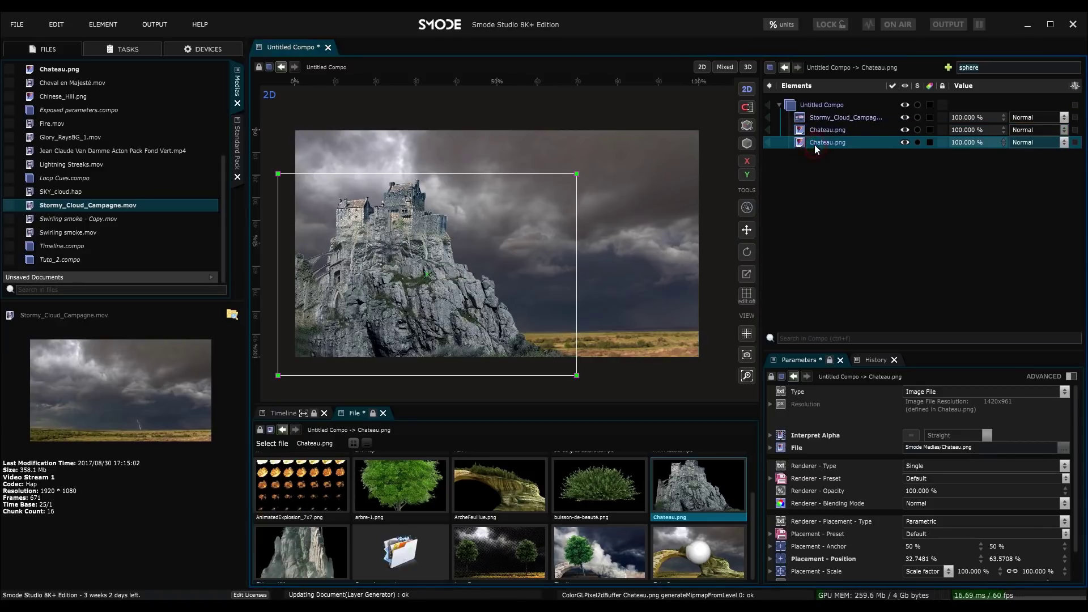
pyautogui.press('Delete')
pyautogui.press('Return')
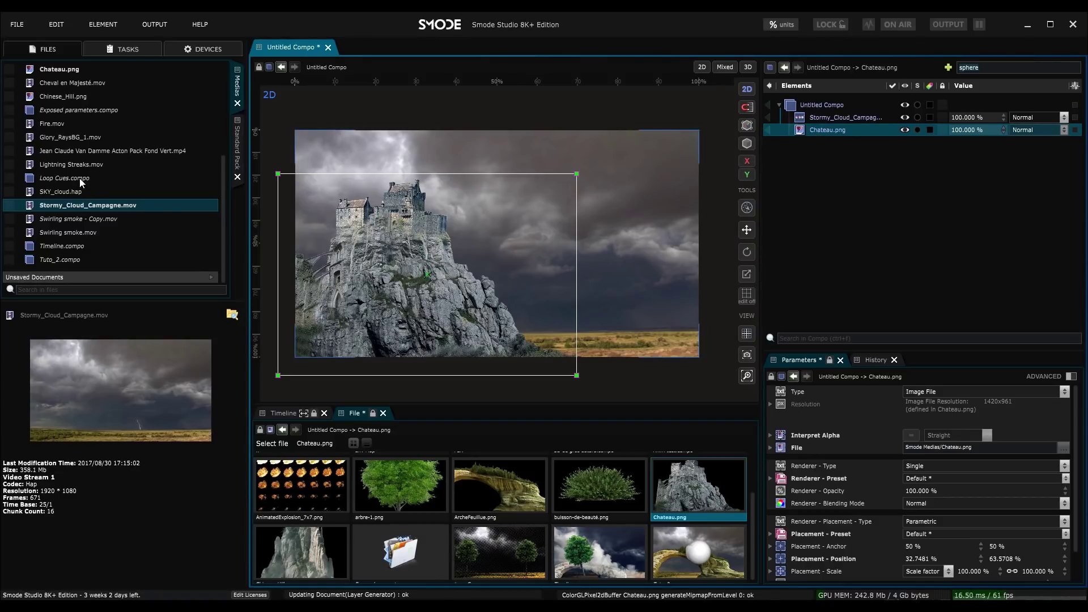
# Replace the castle with buisson-de-beauté.png via Use as Generator and move it bottom-left
pyautogui.scroll(3, 81, 181)
pyautogui.click(73, 158)
pyautogui.click(68, 145)
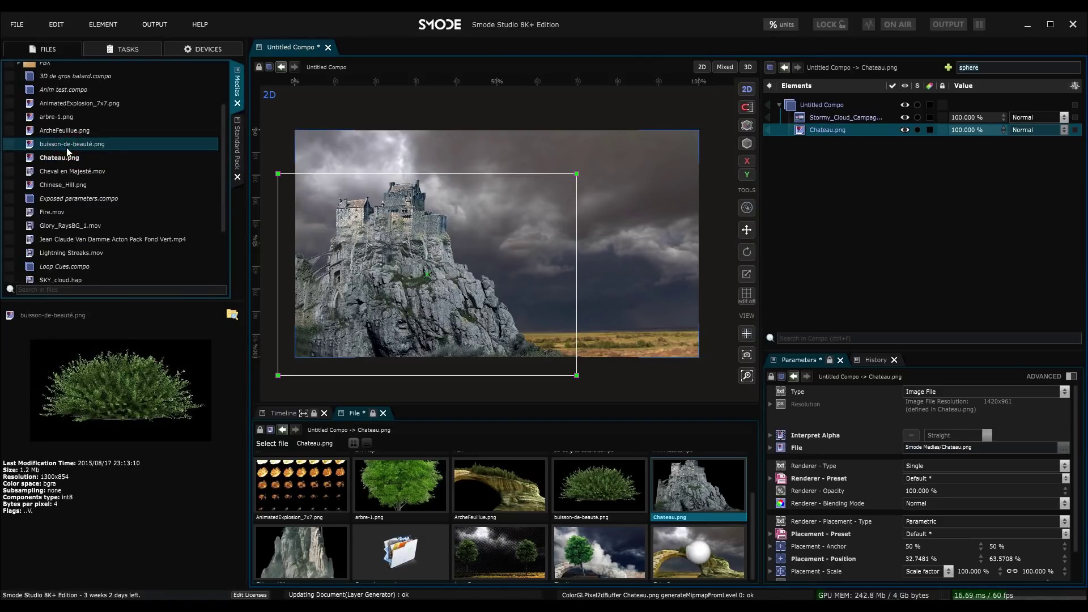
pyautogui.moveTo(68, 149); pyautogui.dragTo(827, 130)
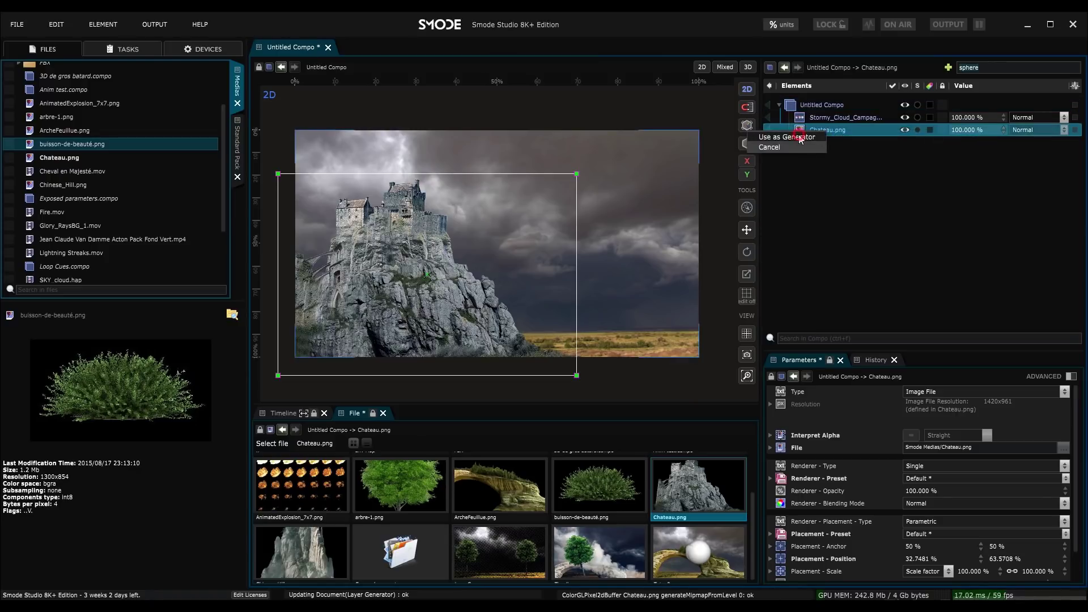
pyautogui.click(799, 137)
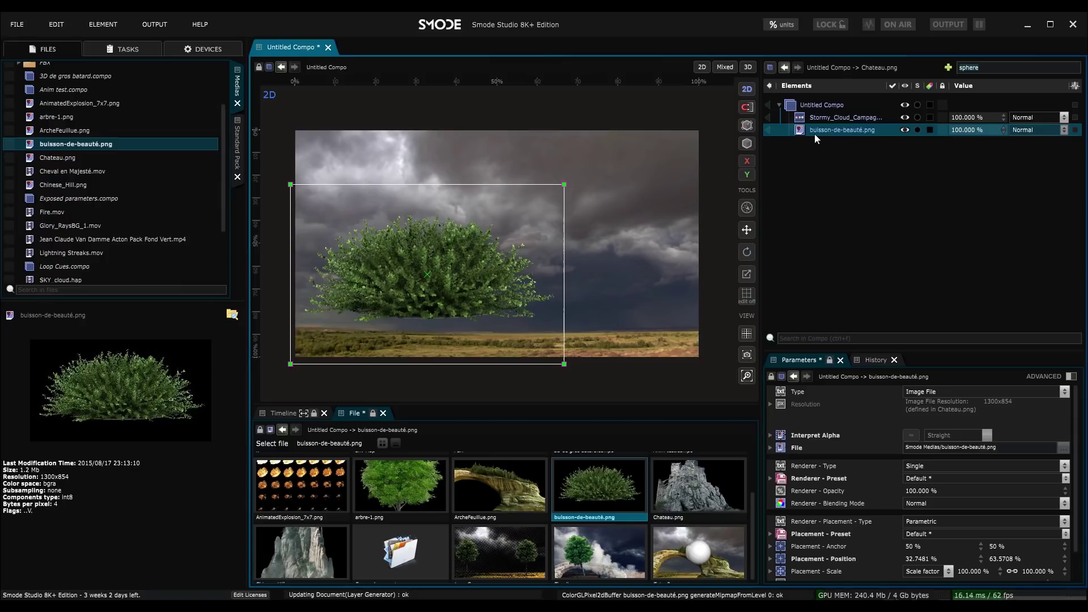
pyautogui.moveTo(478, 253); pyautogui.dragTo(457, 297)
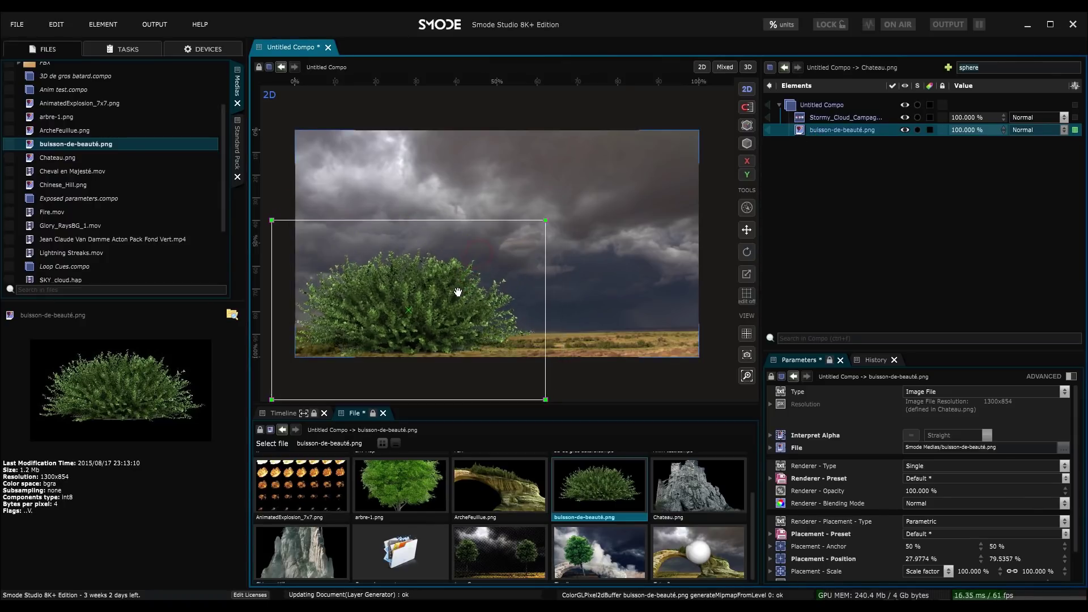
# Add ArcheFeuillue.png lower in the frame, put the bush in front, and group both
pyautogui.moveTo(488, 493); pyautogui.dragTo(653, 207)
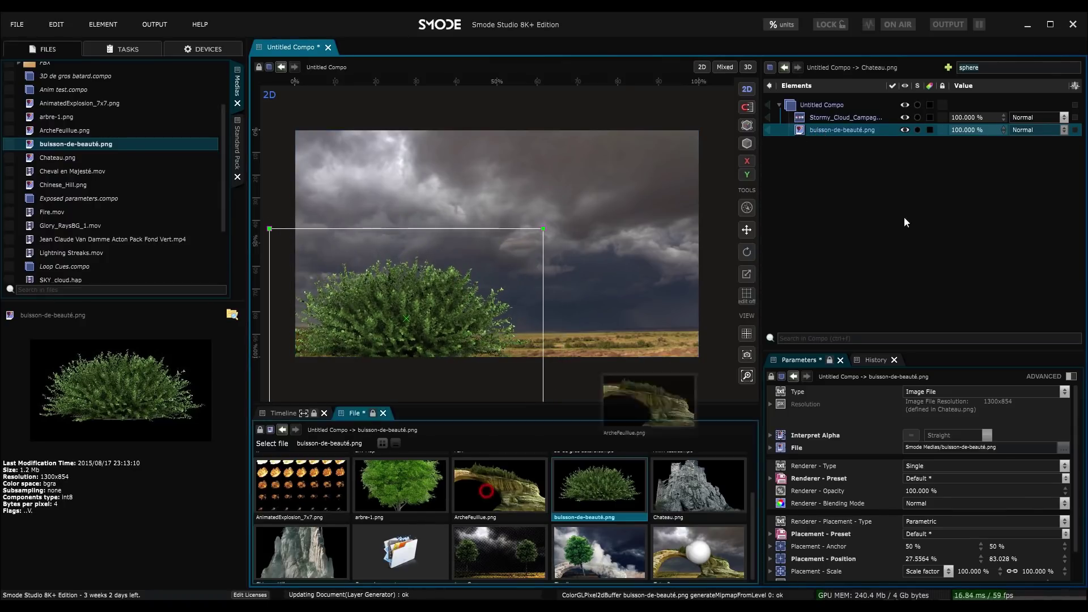
pyautogui.moveTo(535, 238); pyautogui.dragTo(542, 271)
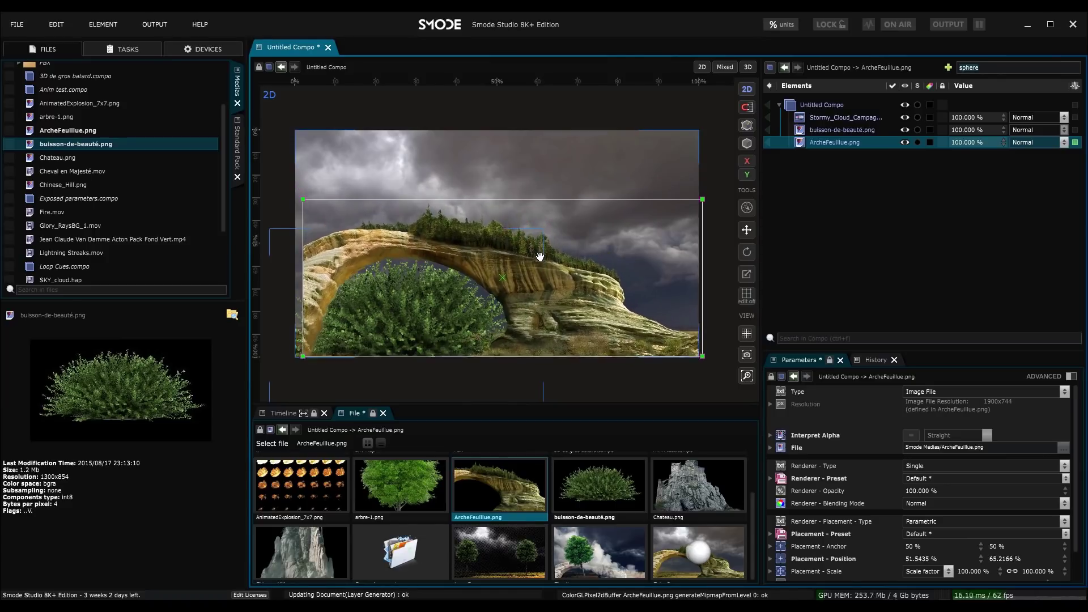
pyautogui.keyDown('ctrl'); pyautogui.click(812, 133); pyautogui.keyUp('ctrl')
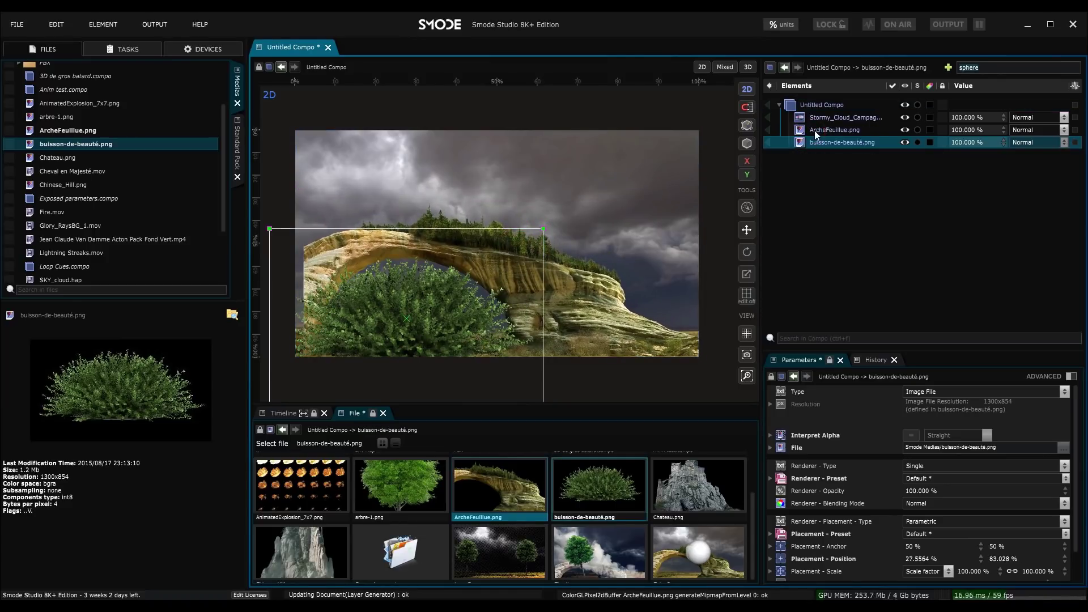
pyautogui.moveTo(814, 145); pyautogui.dragTo(814, 130)
pyautogui.hotkey('ctrl', 'g')
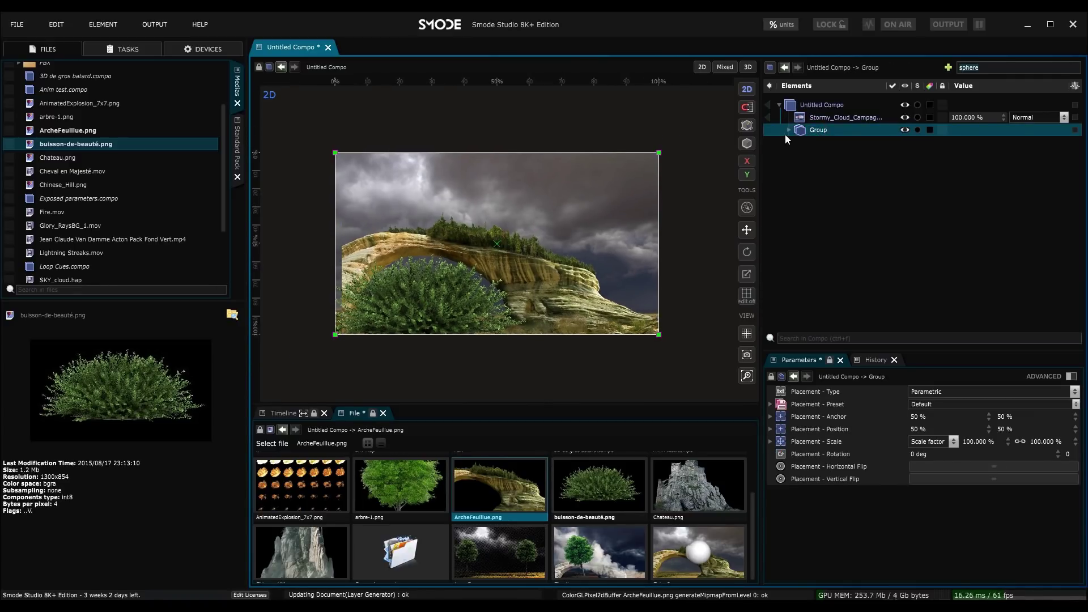
# Inspect the Group's arch and bush layers, test moving the group, and undo the move
pyautogui.click(788, 129)
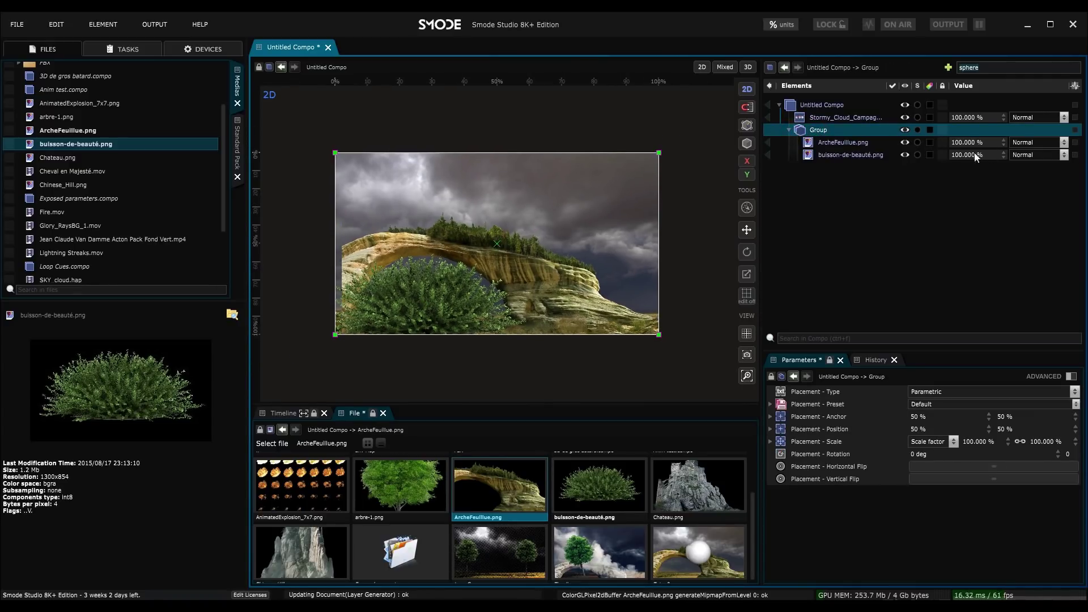
pyautogui.click(871, 156)
pyautogui.click(844, 143)
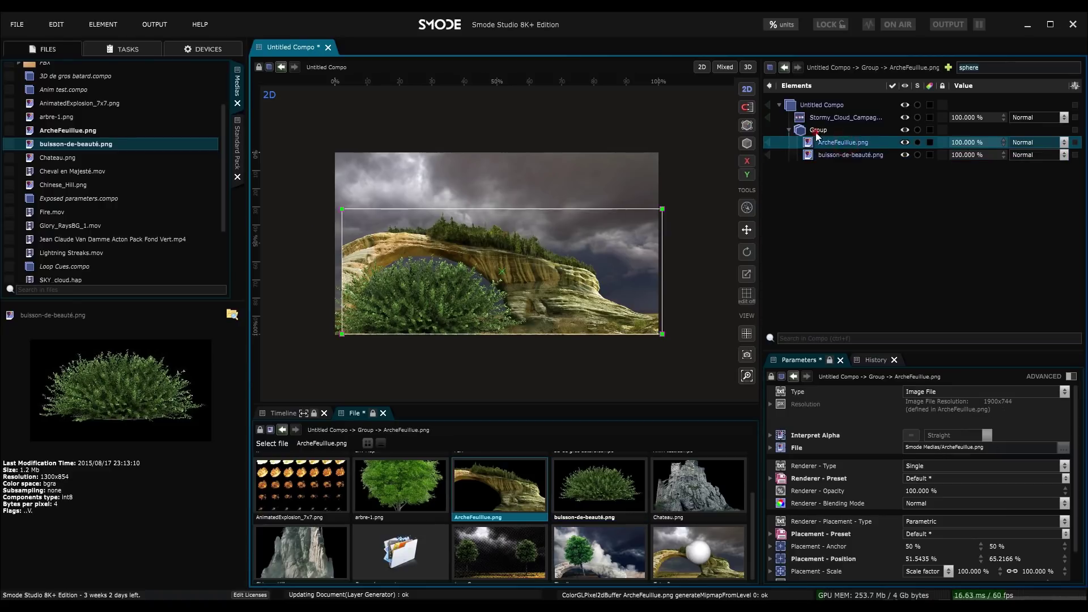
pyautogui.click(816, 132)
pyautogui.click(789, 129)
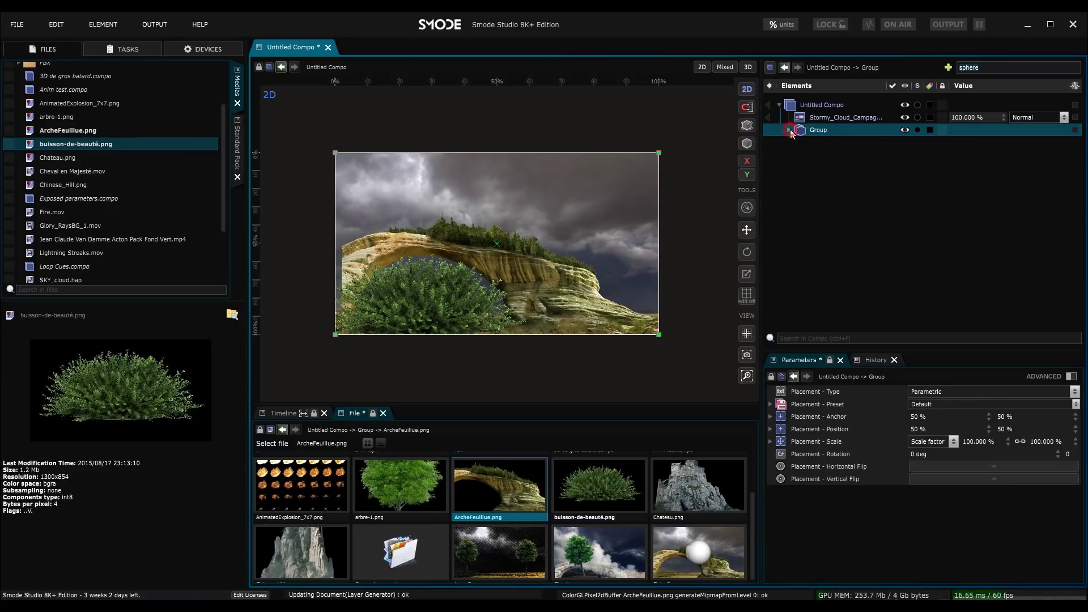
pyautogui.moveTo(622, 232); pyautogui.dragTo(627, 191)
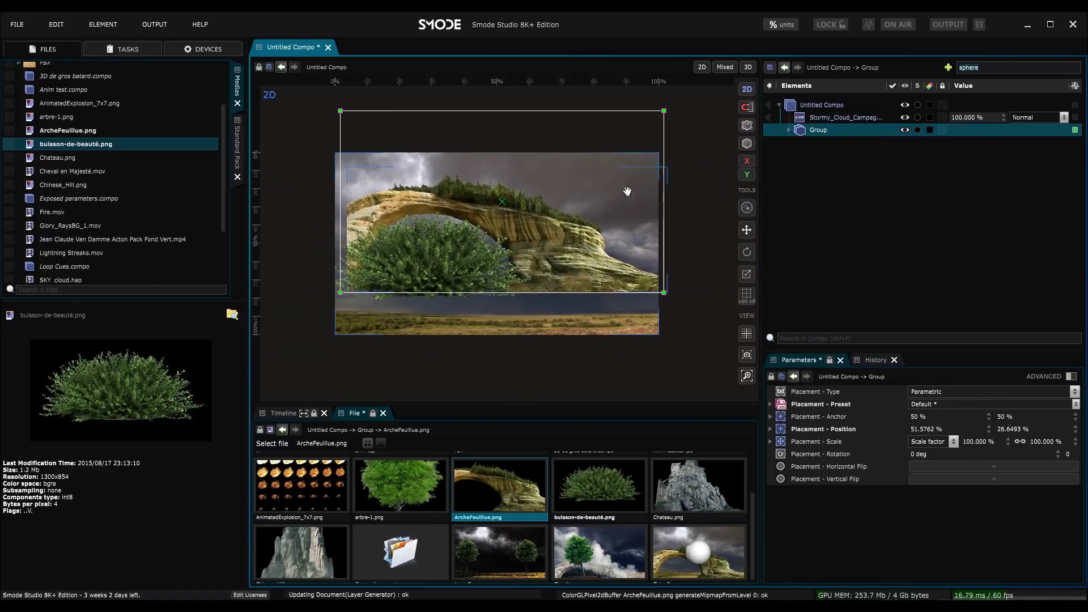
pyautogui.hotkey('ctrl', 'z')
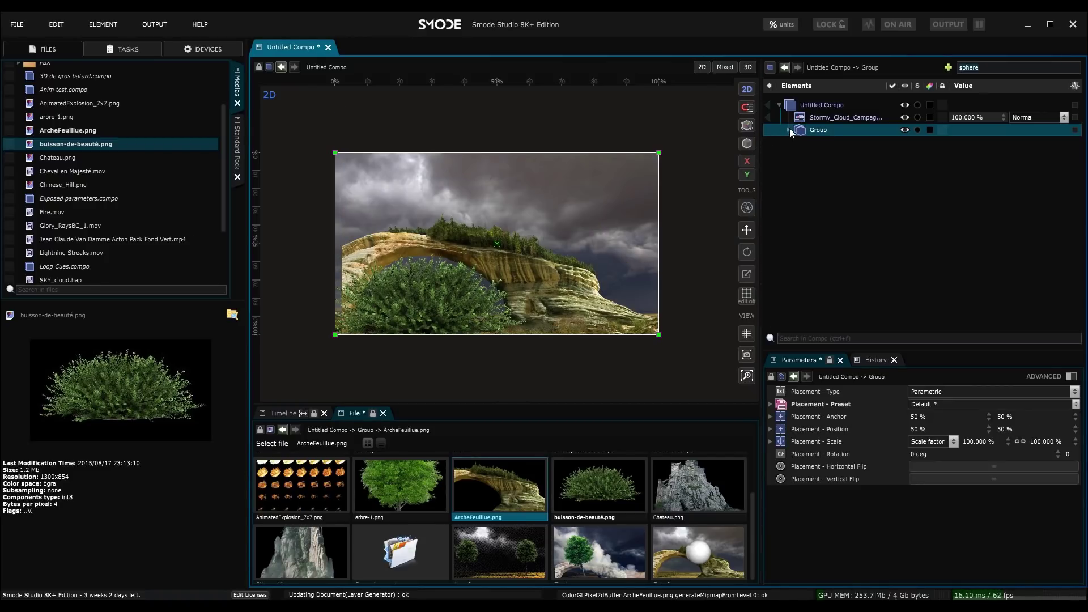
# Pull ArcheFeuillue.png and buisson-de-beauté.png out of the Group directly under Untitled Compo
pyautogui.click(789, 129)
pyautogui.click(816, 143)
pyautogui.keyDown('shift'); pyautogui.click(817, 154); pyautogui.keyUp('shift')
pyautogui.moveTo(818, 154); pyautogui.dragTo(814, 134)
pyautogui.click(815, 142)
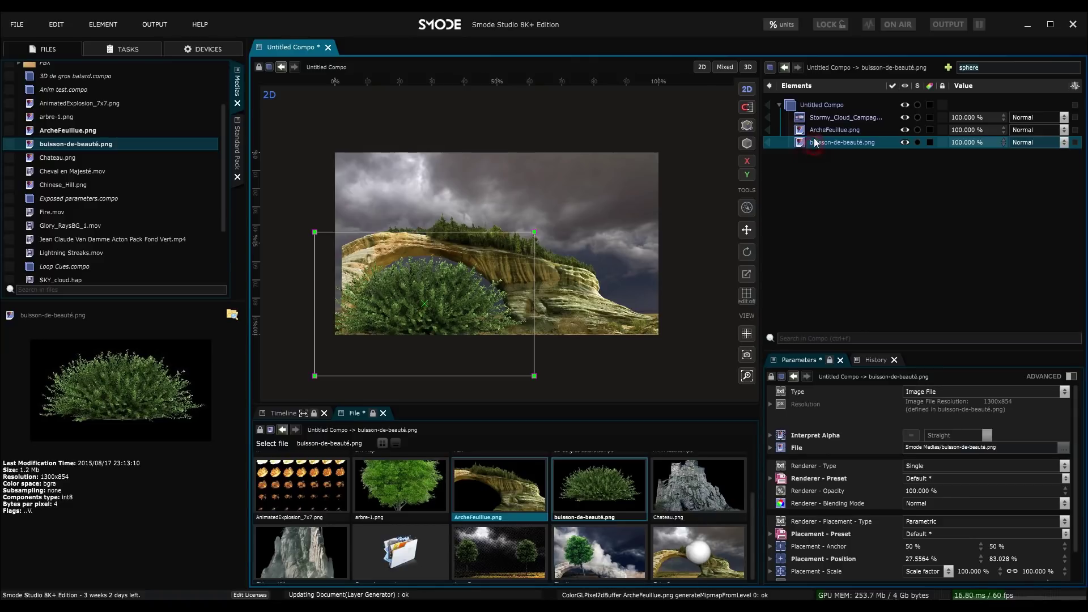
pyautogui.keyDown('shift'); pyautogui.click(814, 132); pyautogui.keyUp('shift')
# Pack the arch and bush image layers into a new nested Compo
pyautogui.rightClick(814, 133)
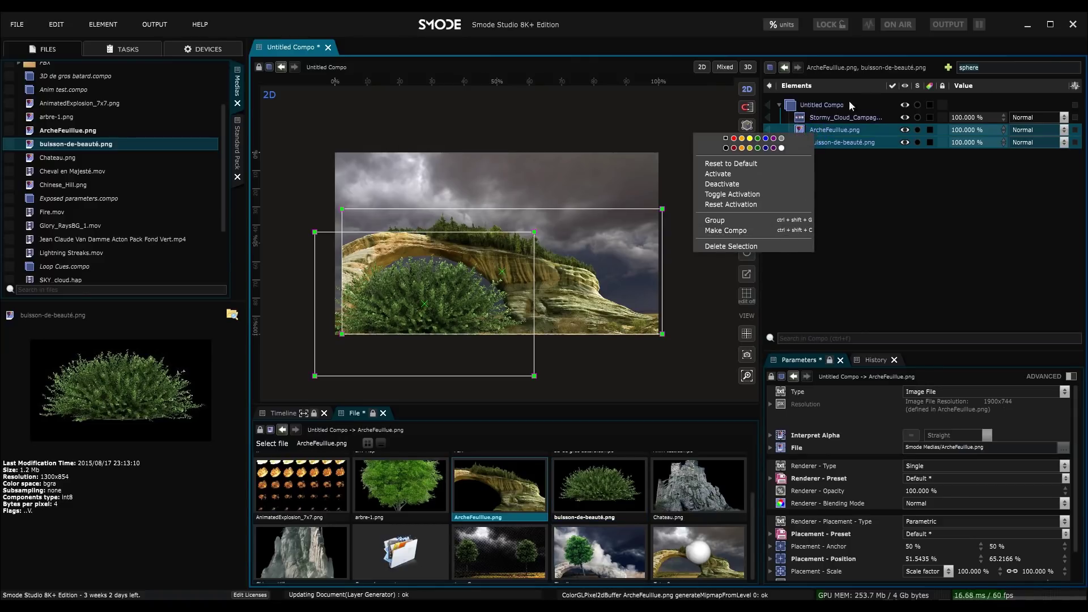
pyautogui.click(846, 128)
pyautogui.keyDown('shift'); pyautogui.click(844, 138); pyautogui.keyUp('shift')
pyautogui.hotkey('ctrl', 'g')
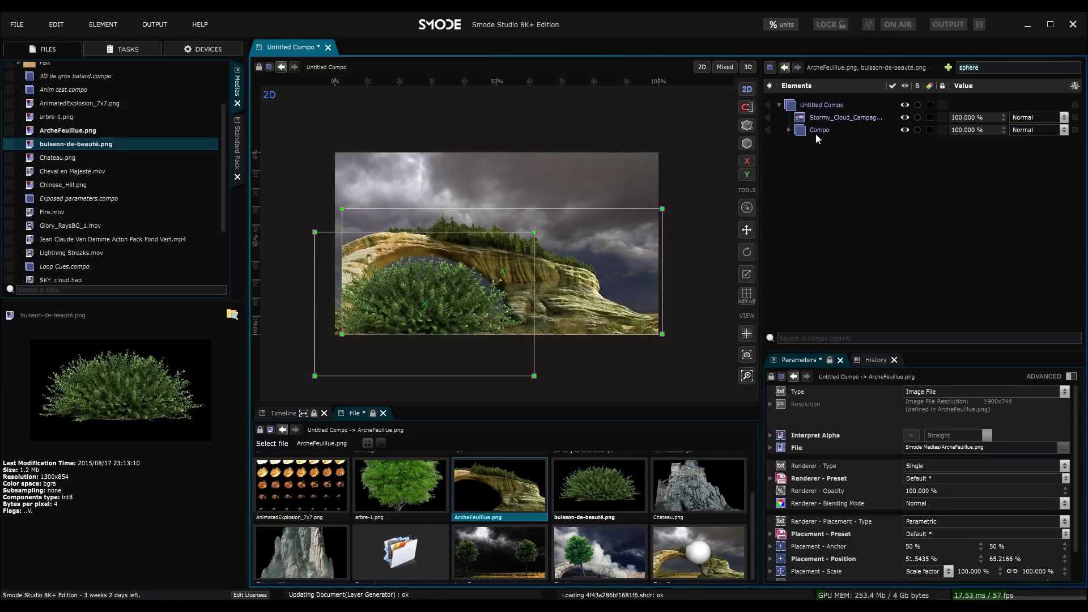
pyautogui.click(817, 132)
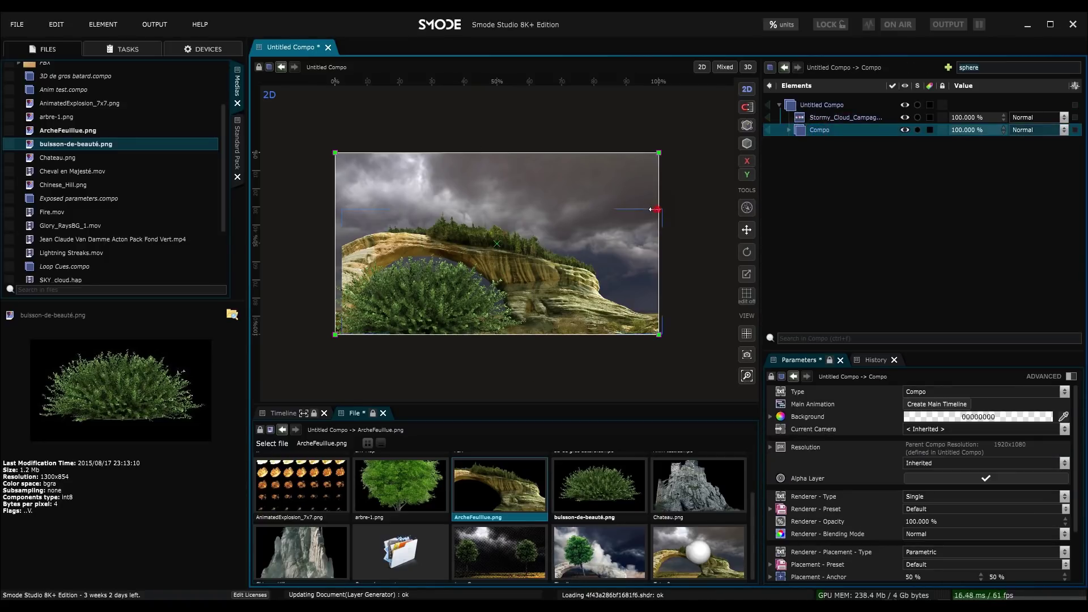
# Enlarge the Parameters panel and select the Stormy_Cloud_Campagne.mov layer
pyautogui.rightClick(809, 128)
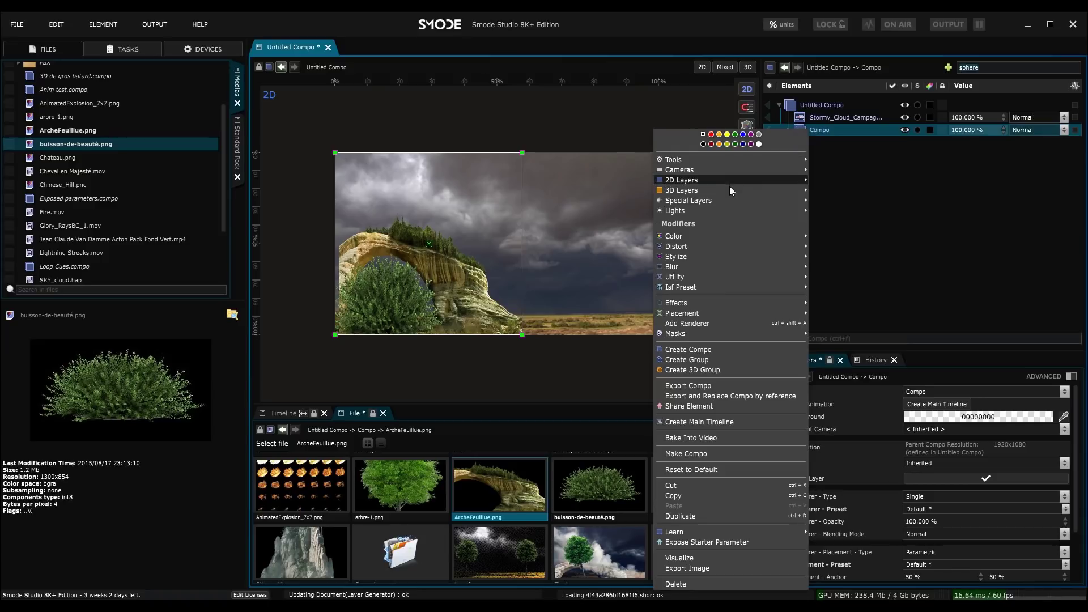
pyautogui.moveTo(729, 246)
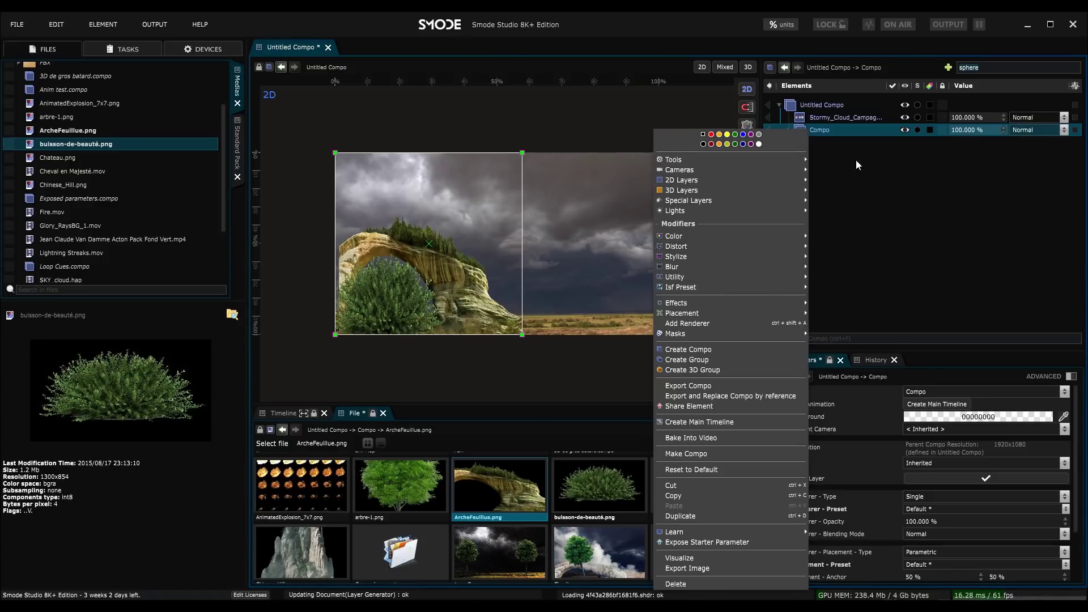
pyautogui.click(856, 158)
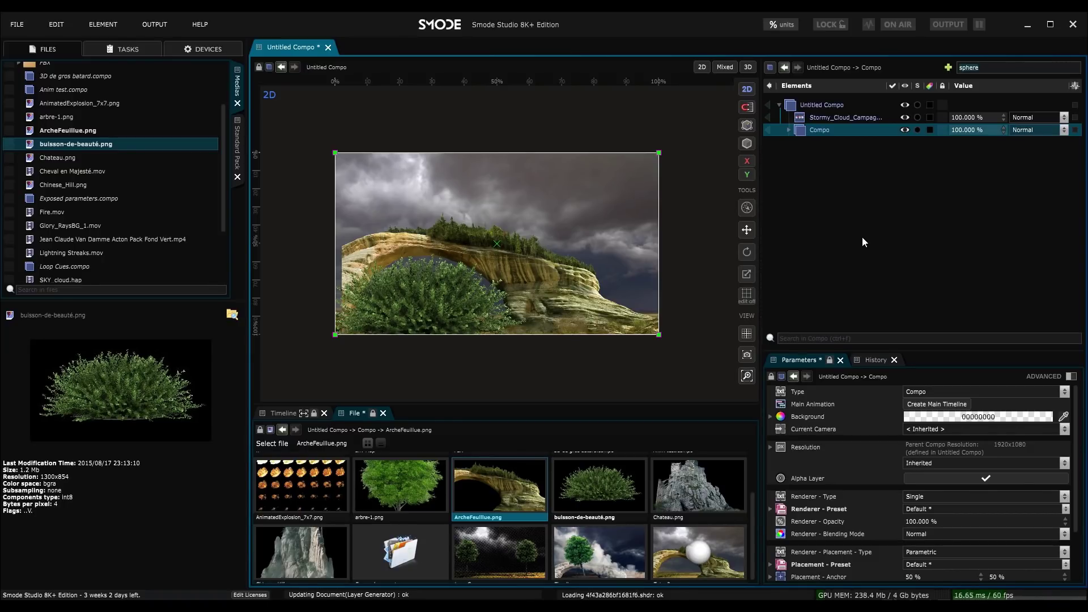
pyautogui.moveTo(895, 351); pyautogui.dragTo(906, 243)
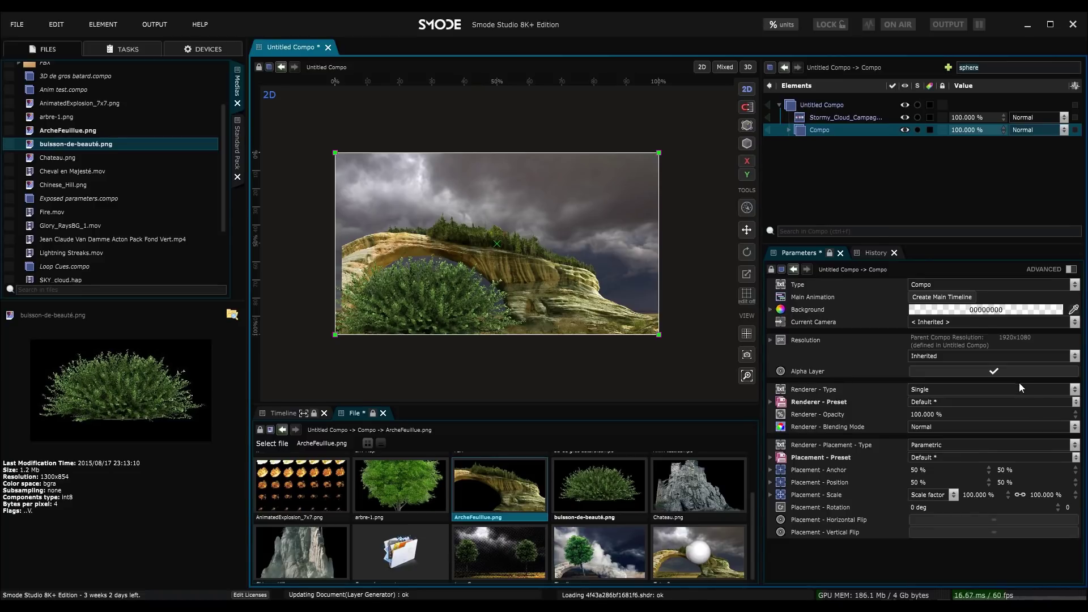
pyautogui.click(825, 118)
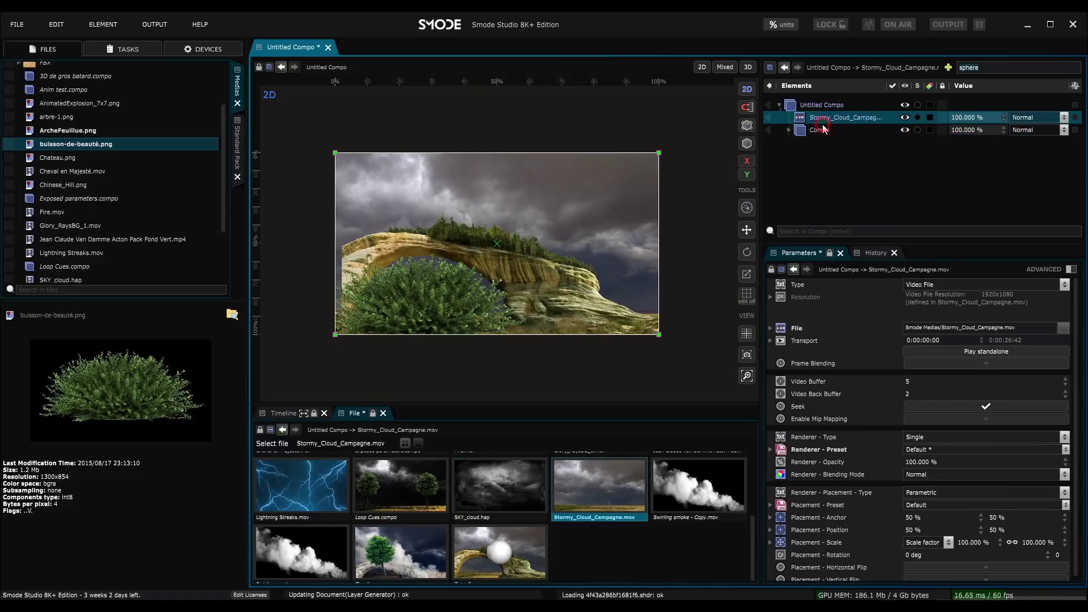
pyautogui.click(784, 268)
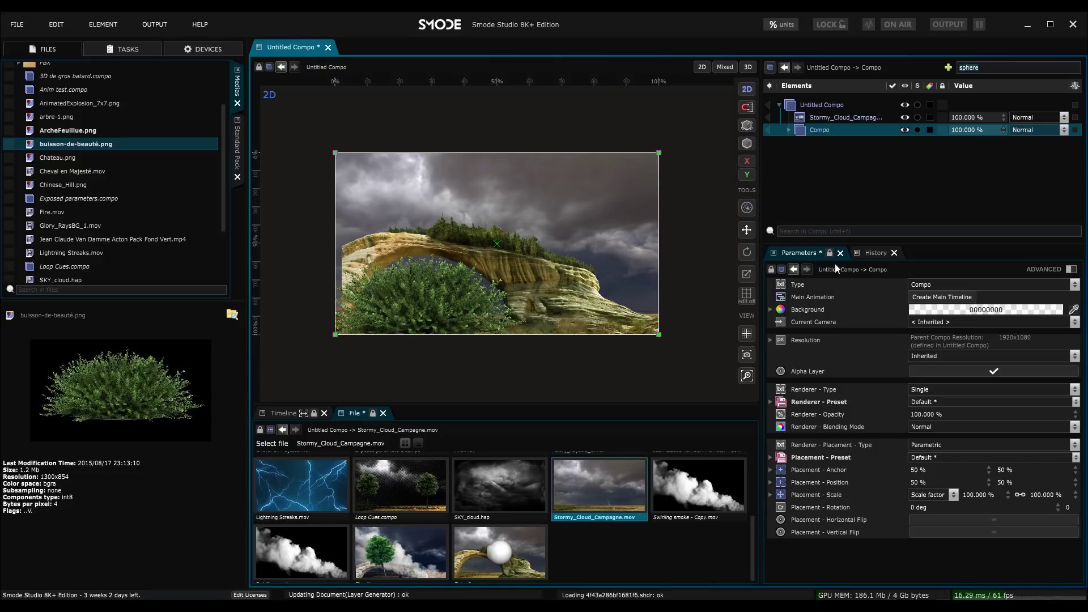
pyautogui.click(1071, 270)
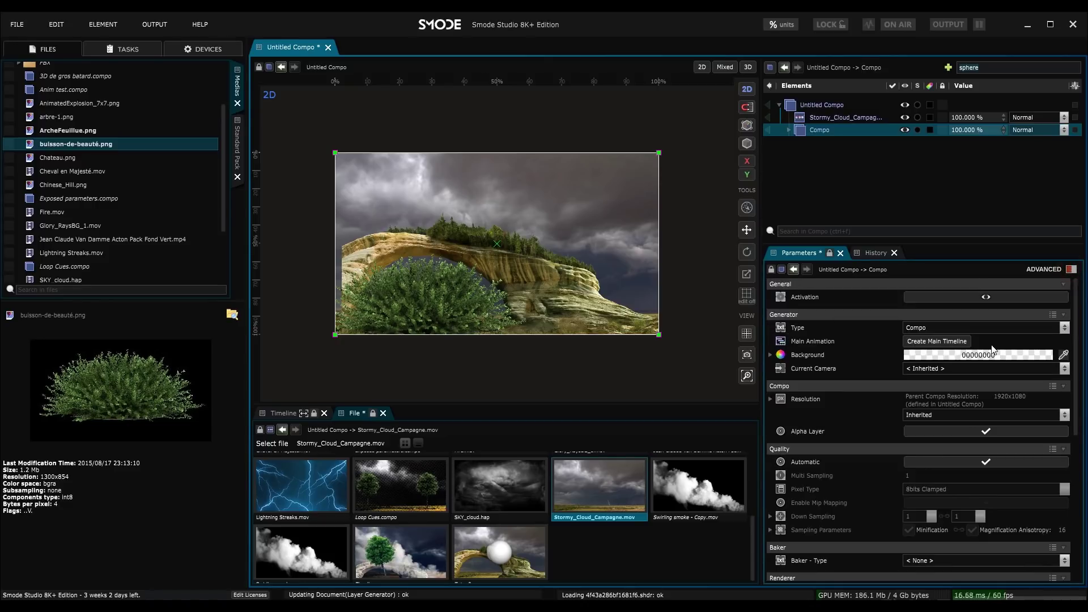
pyautogui.scroll(-5, 991, 347)
pyautogui.scroll(-5, 991, 344)
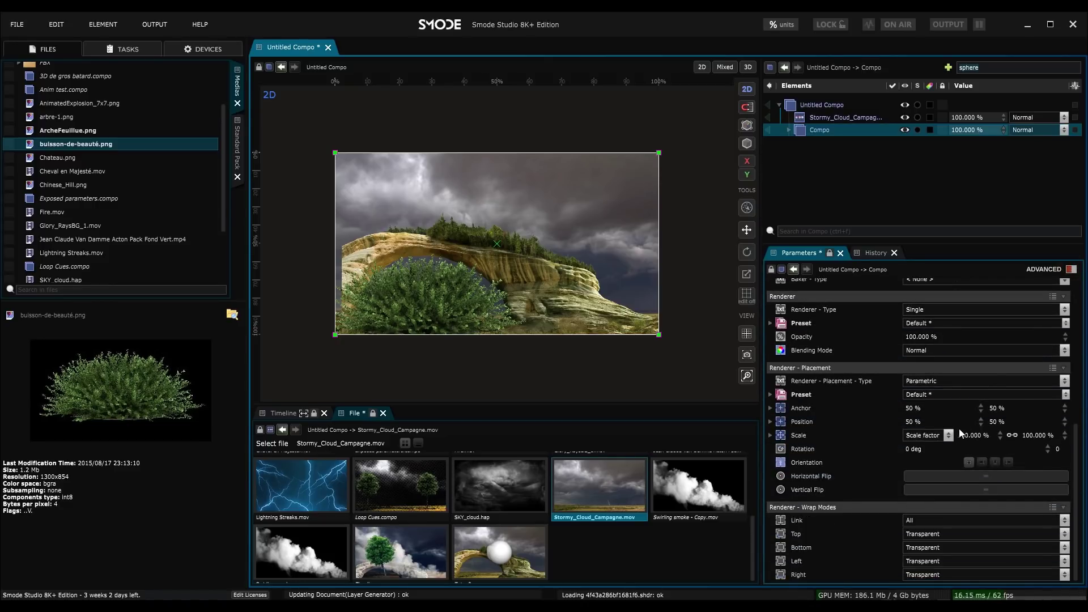
pyautogui.click(1071, 270)
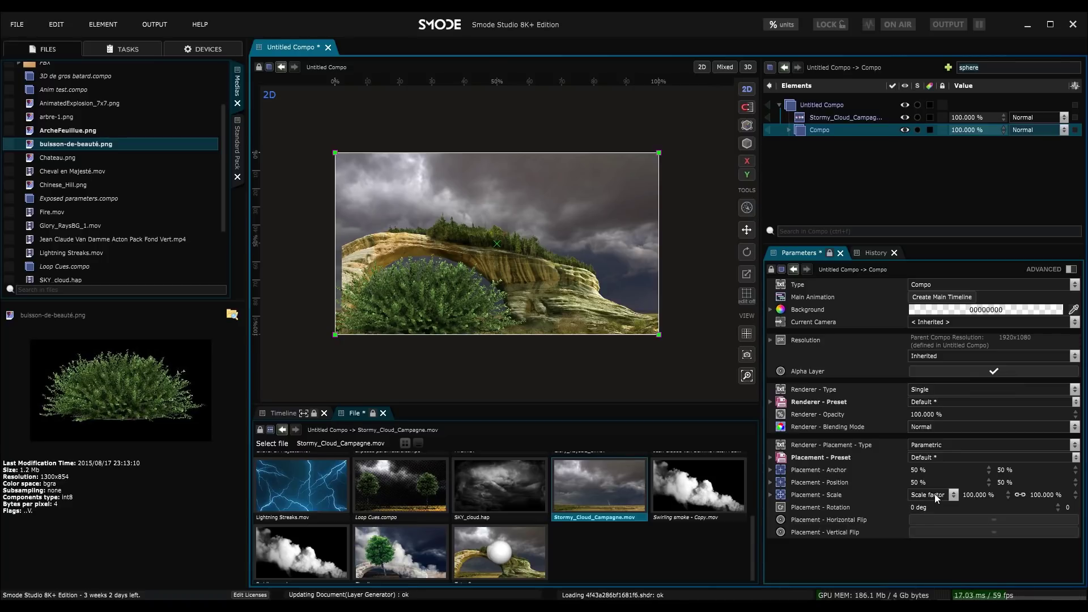
# Drag the Compo's Position X to about 40 %, then type 25 %
pyautogui.moveTo(929, 482); pyautogui.dragTo(901, 482)
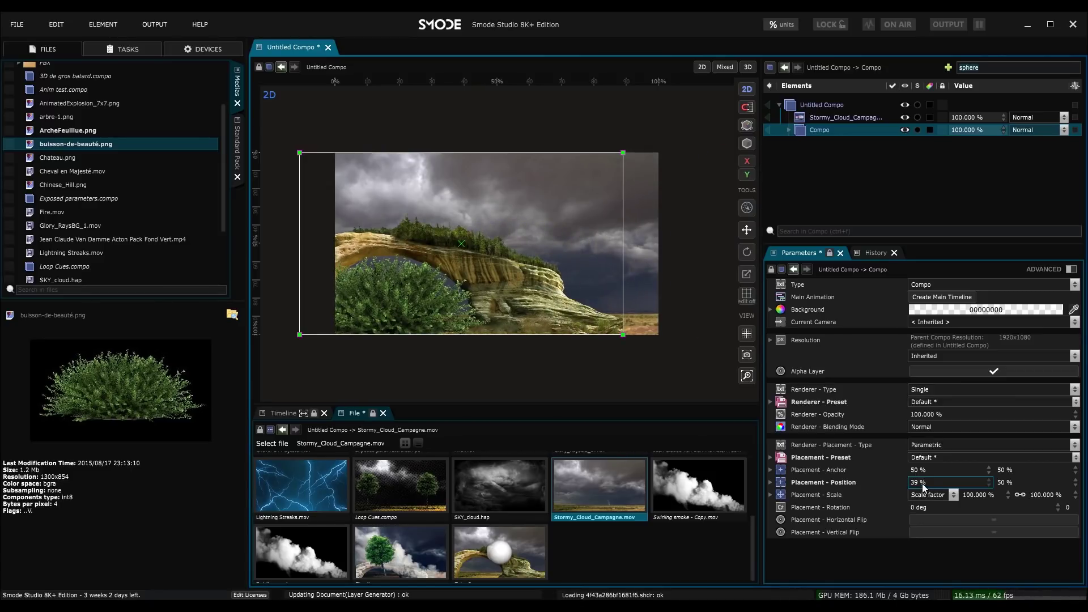
pyautogui.scroll(2, 559, 282)
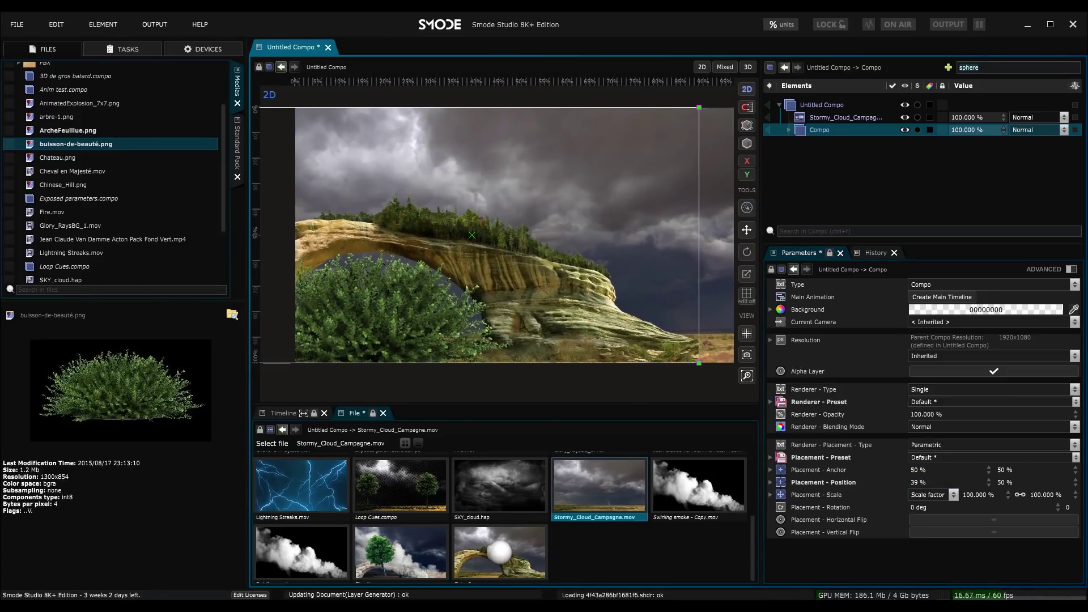
pyautogui.moveTo(927, 481); pyautogui.dragTo(929, 481)
pyautogui.click(985, 477)
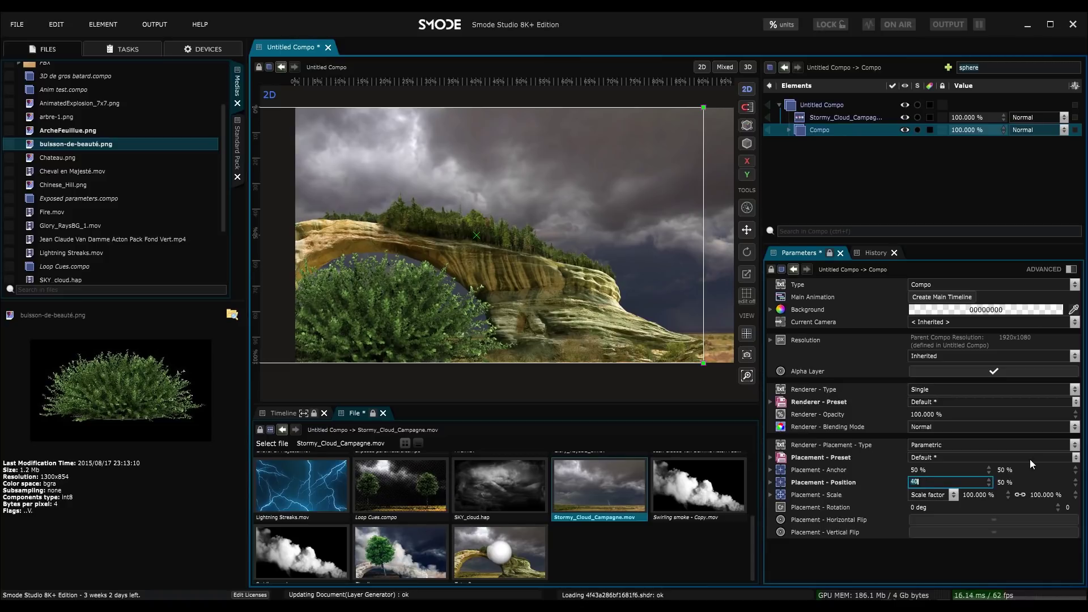
pyautogui.write('25')
pyautogui.press('Return')
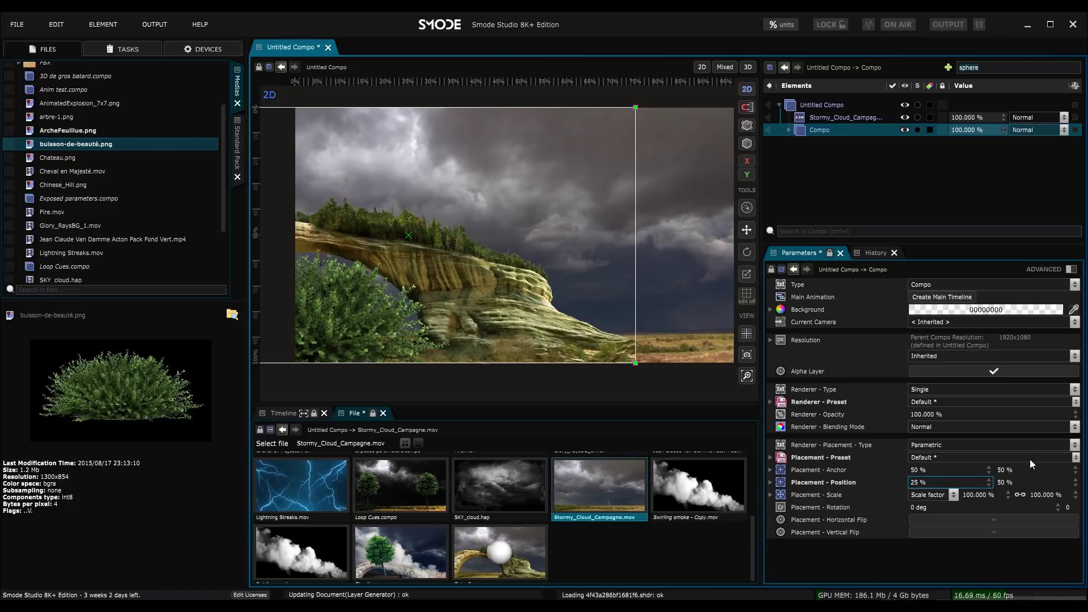
# Set Position X to 25.5 % with an expression, then drag it to 55.5 %
pyautogui.click(926, 481)
pyautogui.press('BackSpace')
pyautogui.write('.5')
pyautogui.press('Return')
pyautogui.click(926, 483)
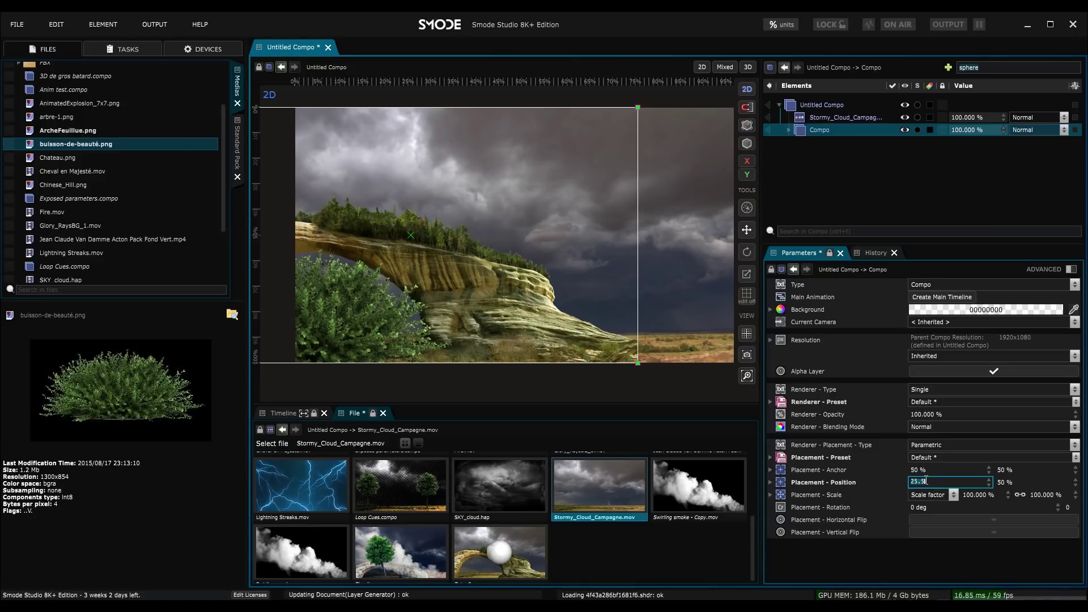
pyautogui.press('Return')
pyautogui.moveTo(926, 482); pyautogui.dragTo(946, 482)
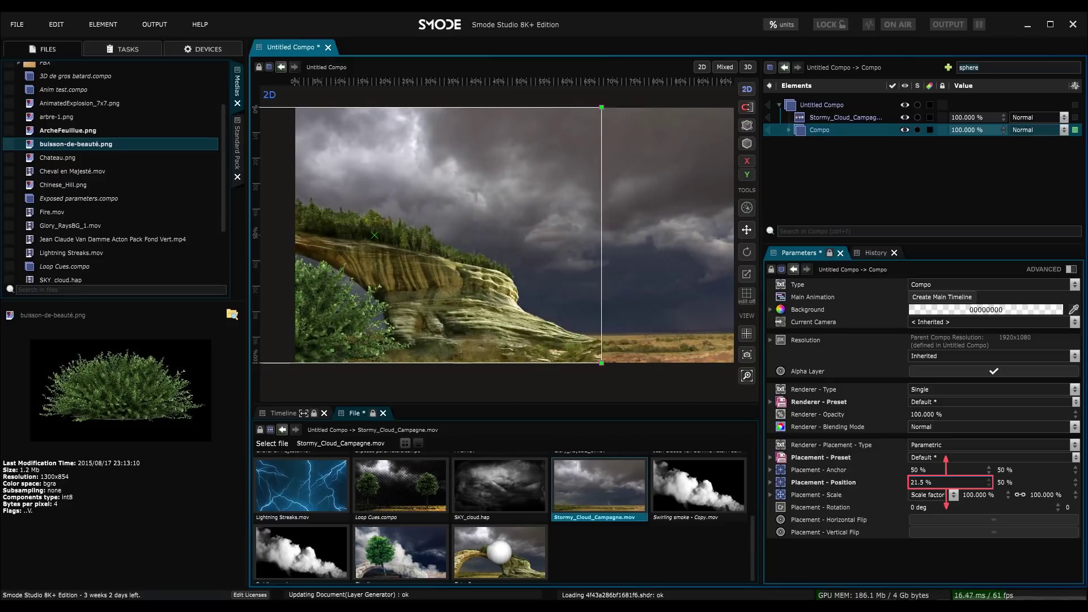
pyautogui.moveTo(946, 482)
pyautogui.mouseDown()
pyautogui.moveTo(920, 508)
pyautogui.moveTo(958, 502)
pyautogui.mouseUp()
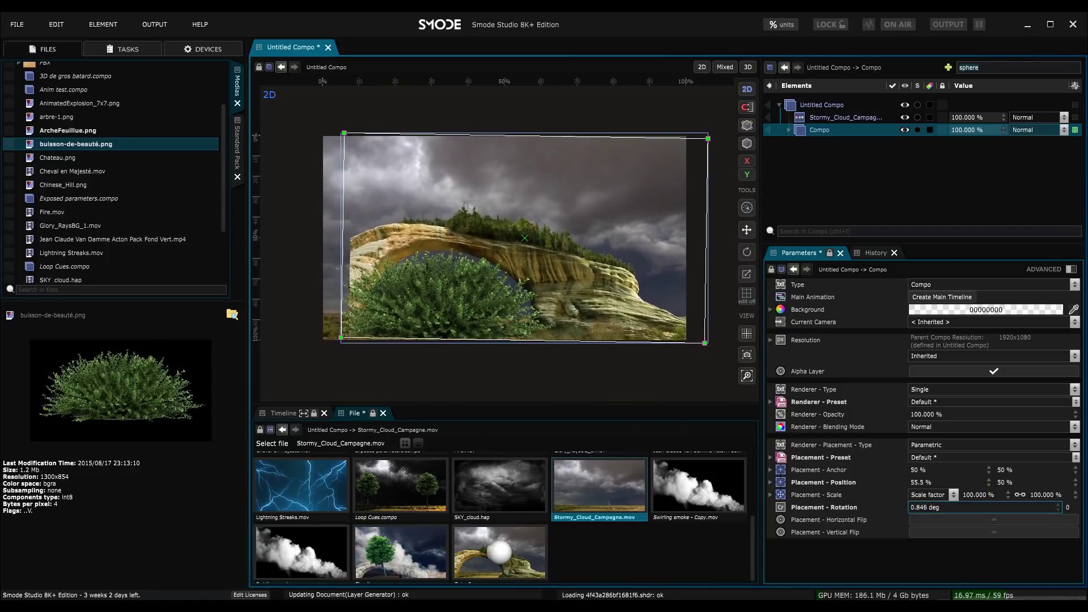
# Set the Compo's Rotation to 0 and Position X back to 50 %
pyautogui.write('0')
pyautogui.press('Return')
pyautogui.click(937, 485)
pyautogui.write('50')
pyautogui.press('Return')
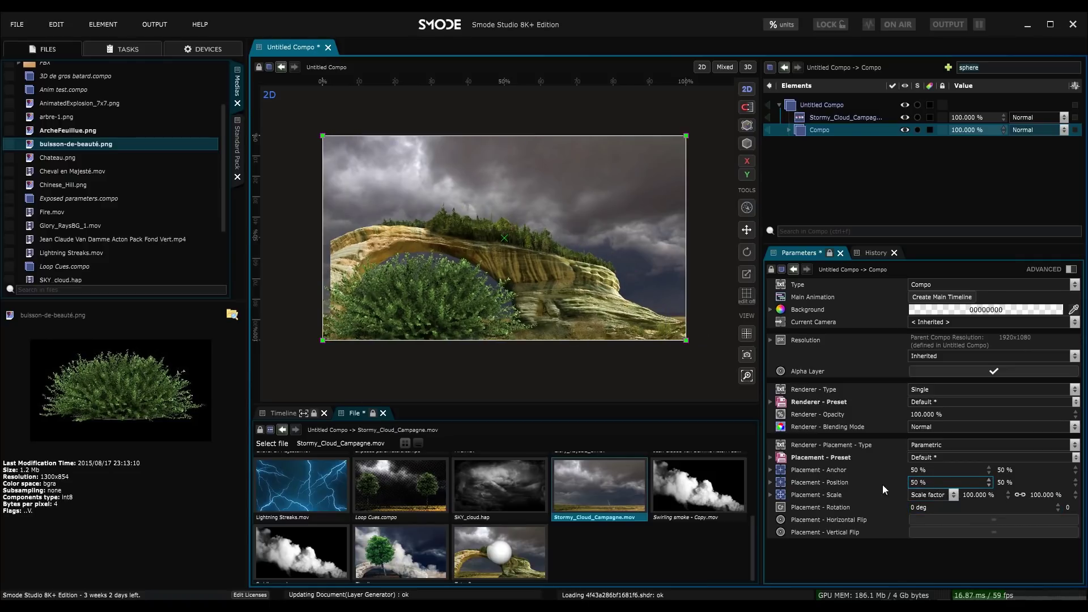
pyautogui.click(808, 483)
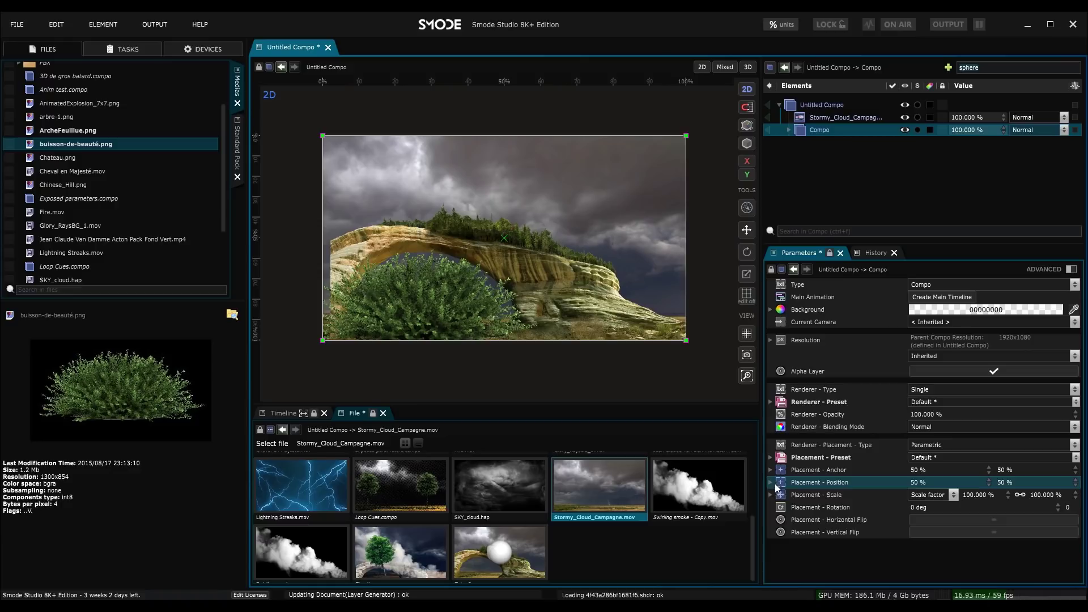
# Expand Compo and drag the bush image to the upper right of the frame
pyautogui.click(771, 483)
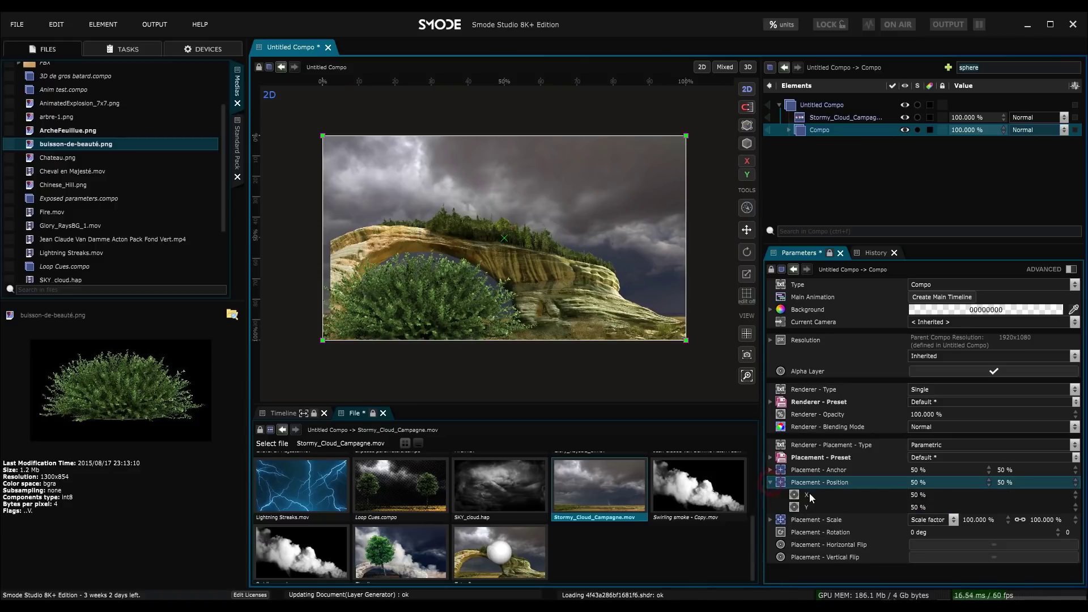
pyautogui.click(769, 483)
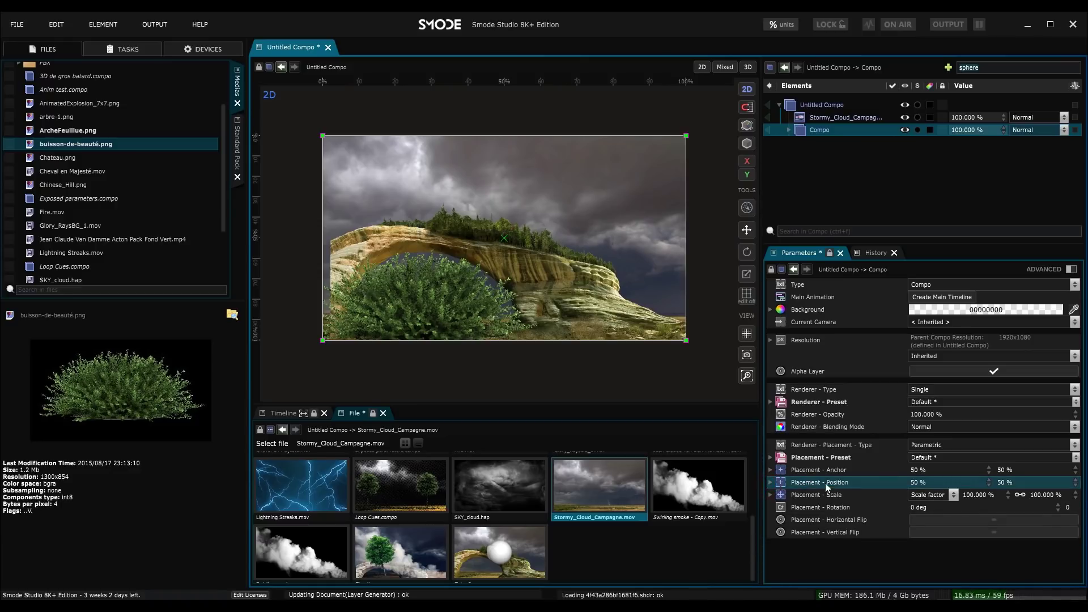
pyautogui.click(788, 130)
pyautogui.click(817, 154)
pyautogui.moveTo(486, 271); pyautogui.dragTo(665, 160)
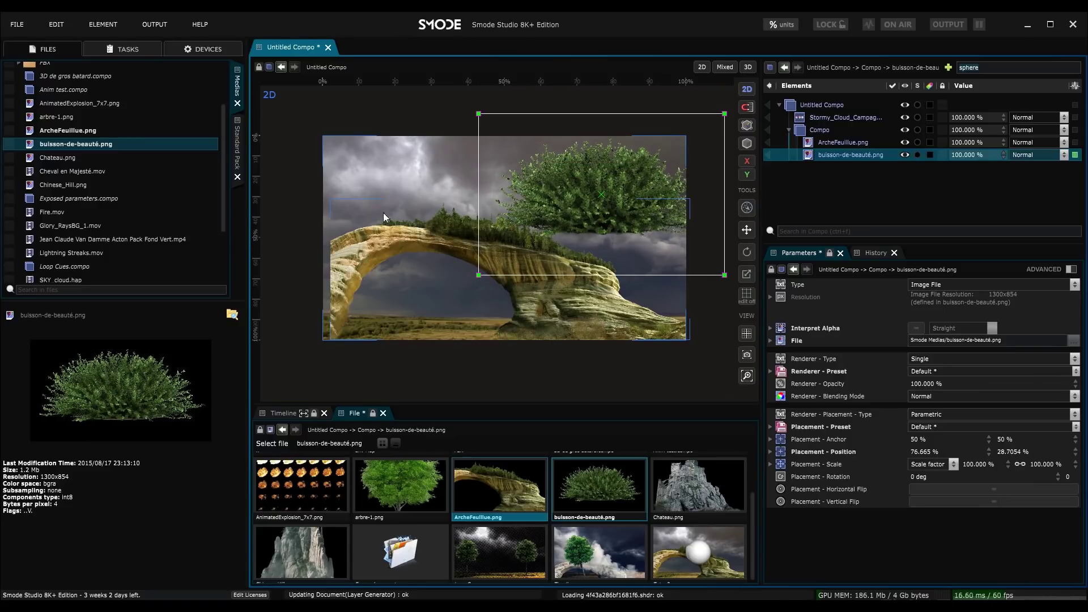
# Paste the bush's 2D Position onto the arch, undo back to its 47° tilt, and shift its anchor
pyautogui.rightClick(812, 454)
pyautogui.click(767, 359)
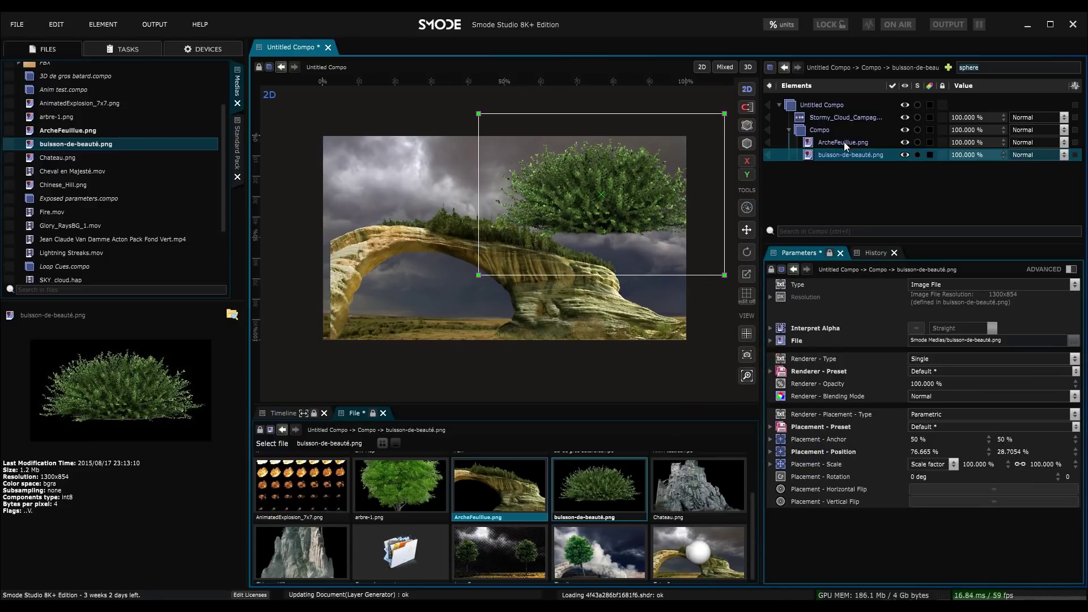
pyautogui.click(844, 141)
pyautogui.rightClick(821, 453)
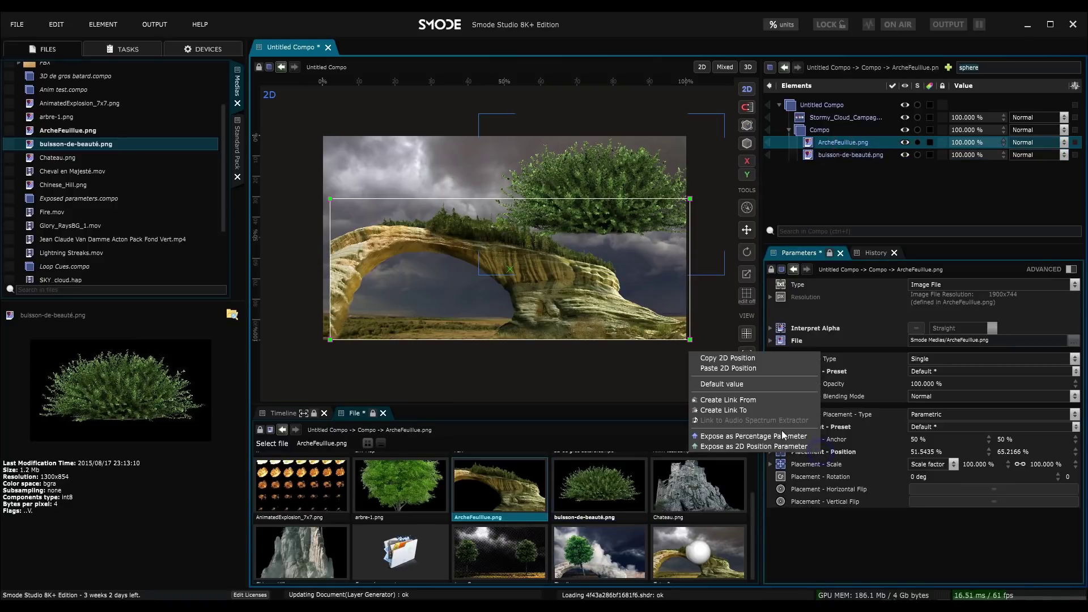
pyautogui.click(770, 371)
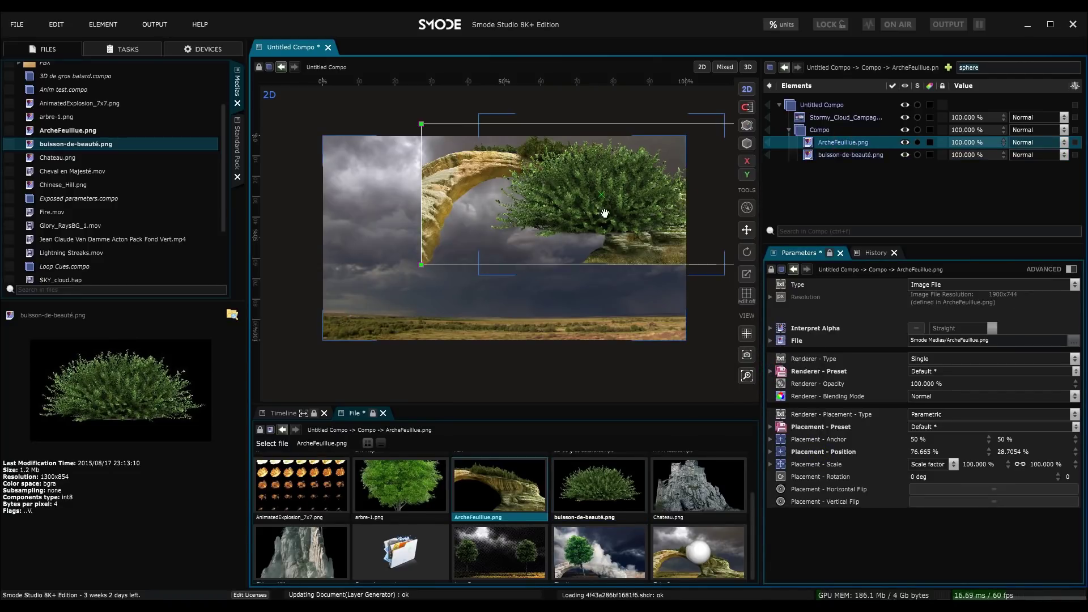
pyautogui.hotkey('ctrl', 'z')
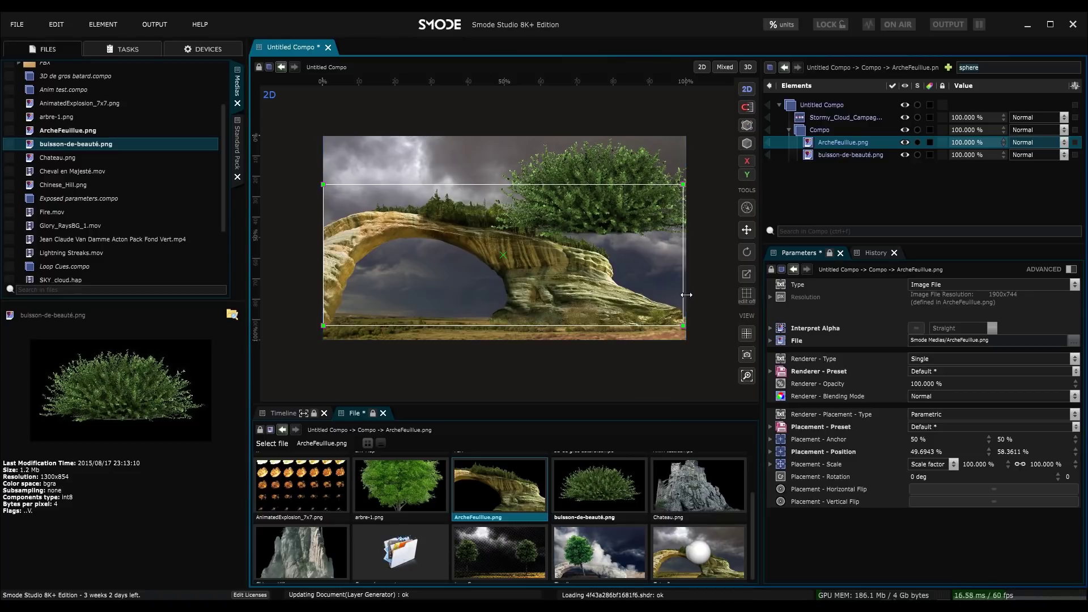
pyautogui.hotkey('ctrl', 'z')
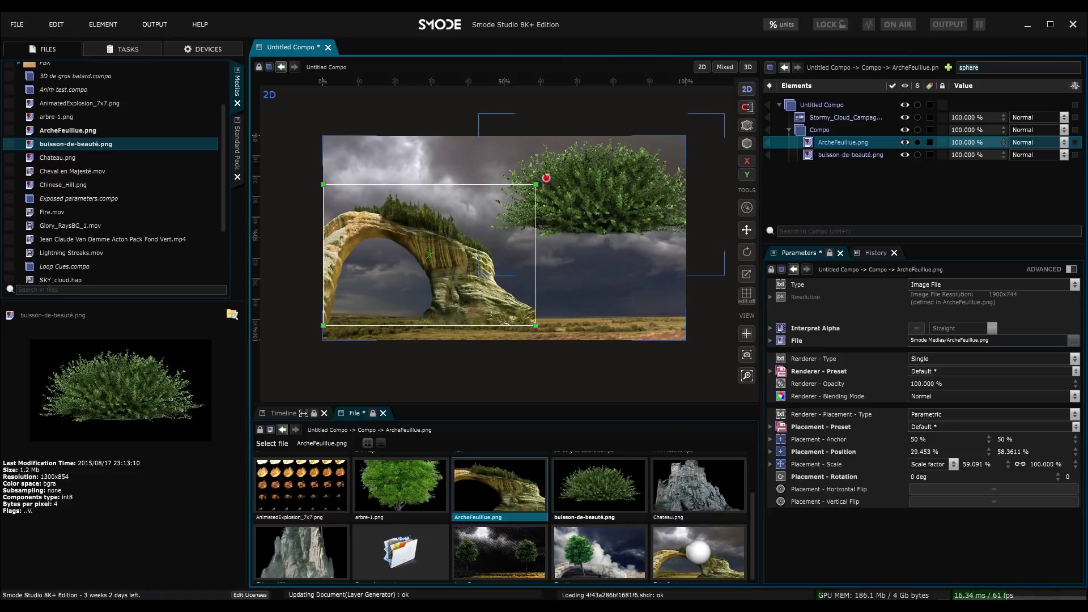
pyautogui.hotkey('ctrl', 'z')
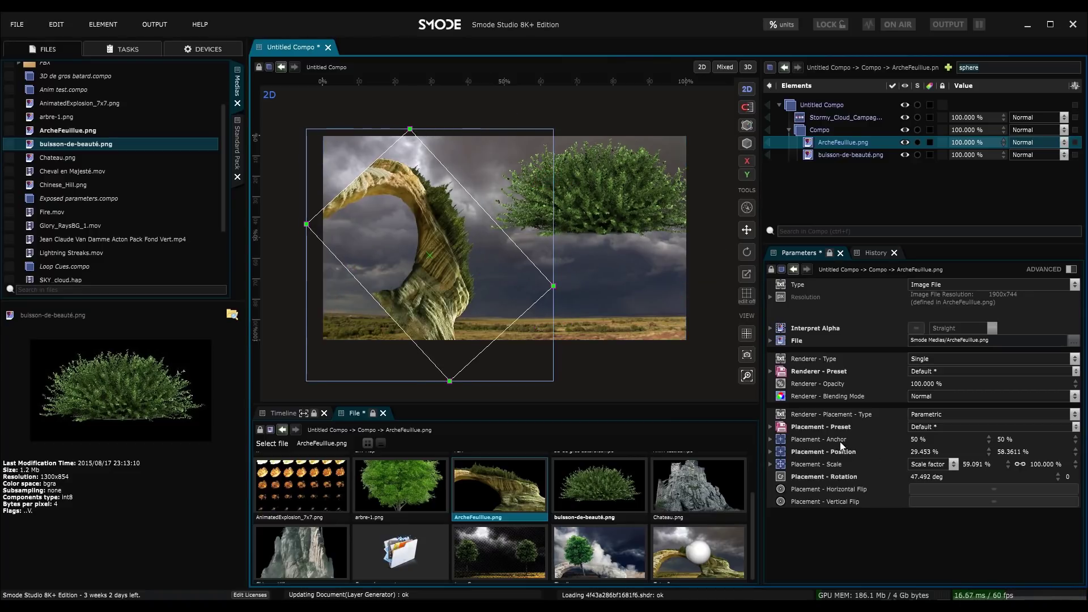
pyautogui.moveTo(931, 440); pyautogui.dragTo(933, 440)
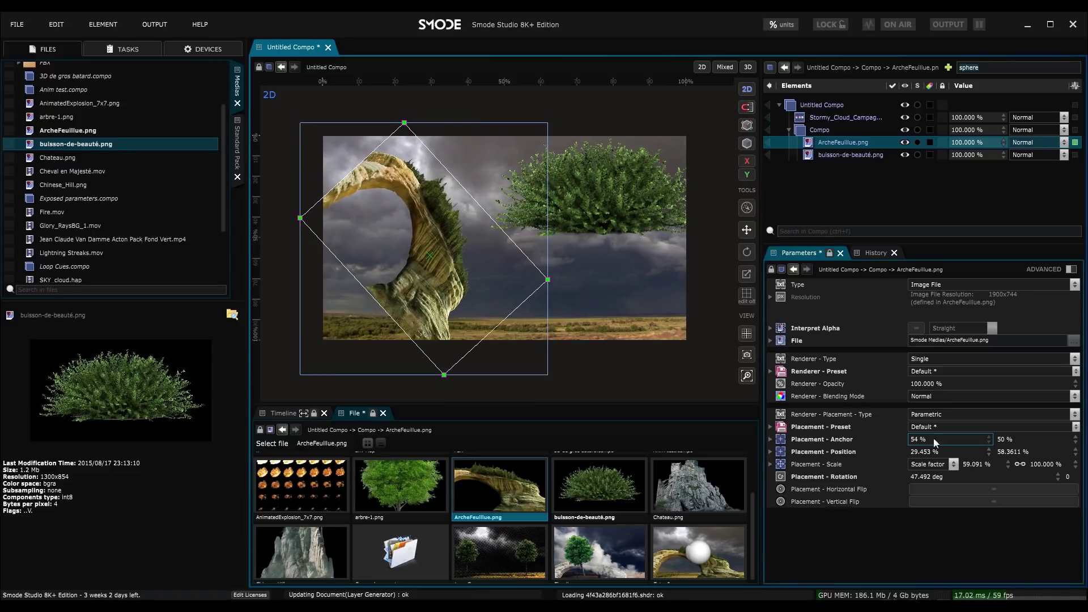
pyautogui.moveTo(430, 255)
pyautogui.mouseDown()
pyautogui.moveTo(420, 242)
pyautogui.moveTo(451, 271)
pyautogui.mouseUp()
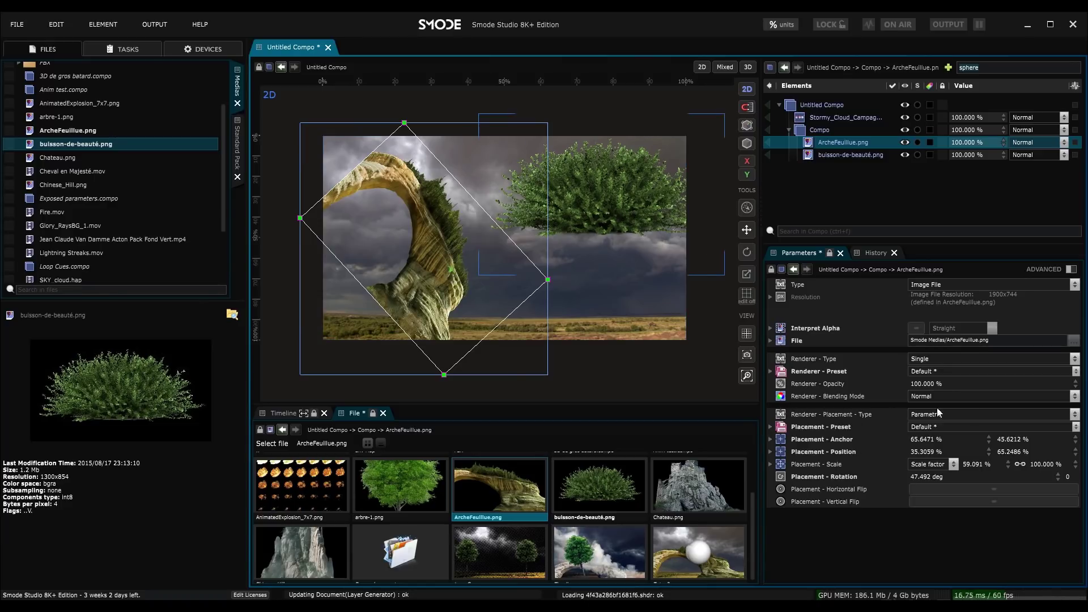
# Paste the arch's 2D Placement onto buisson-de-beauté.png, then reset its Placement to Default value
pyautogui.click(1071, 269)
pyautogui.scroll(-3, 918, 466)
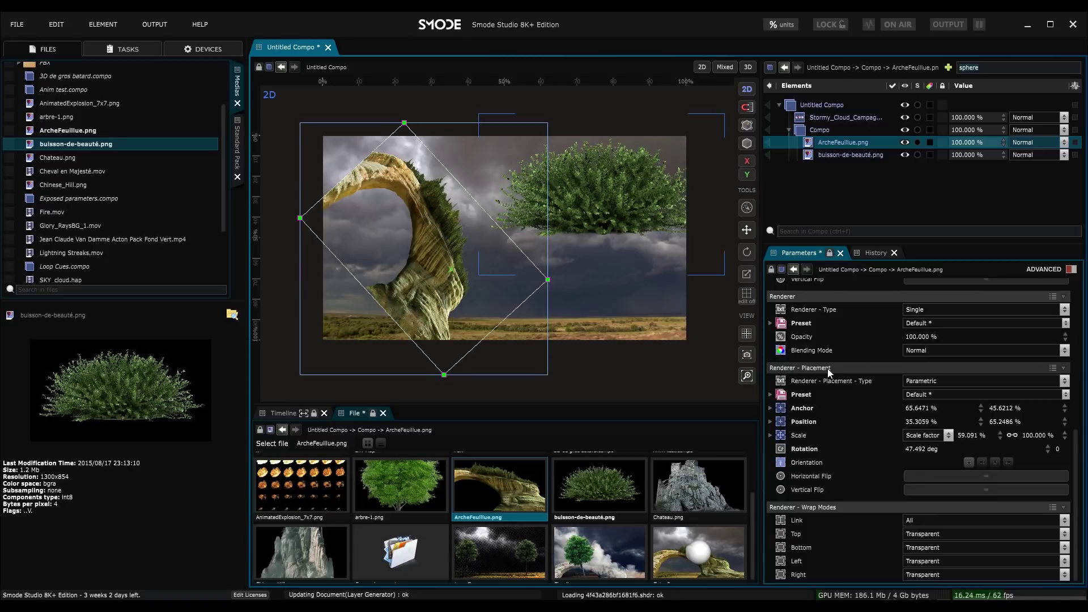
pyautogui.click(1071, 270)
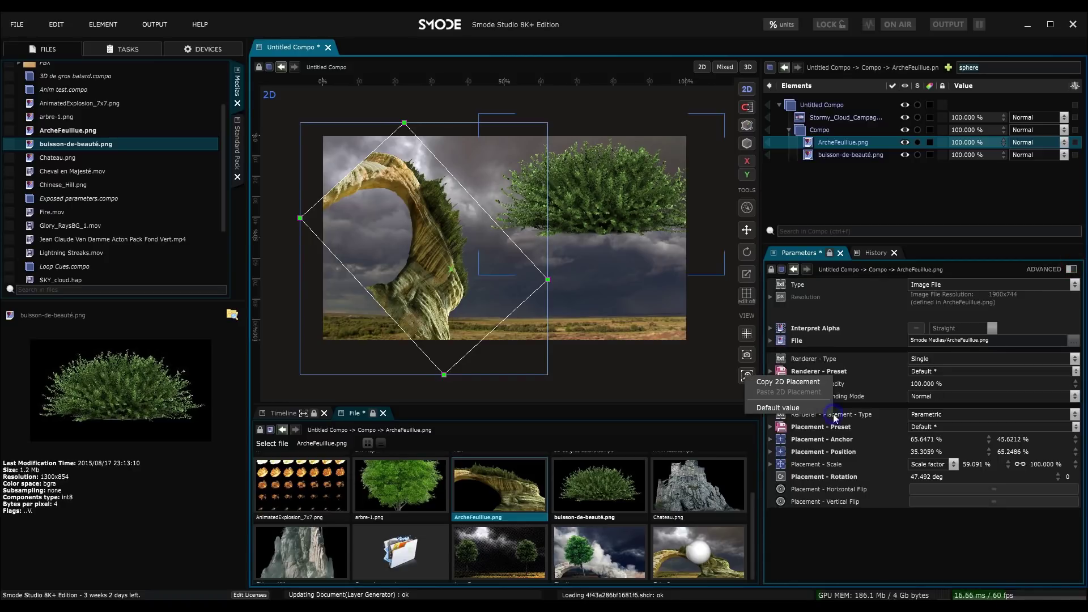
pyautogui.click(818, 385)
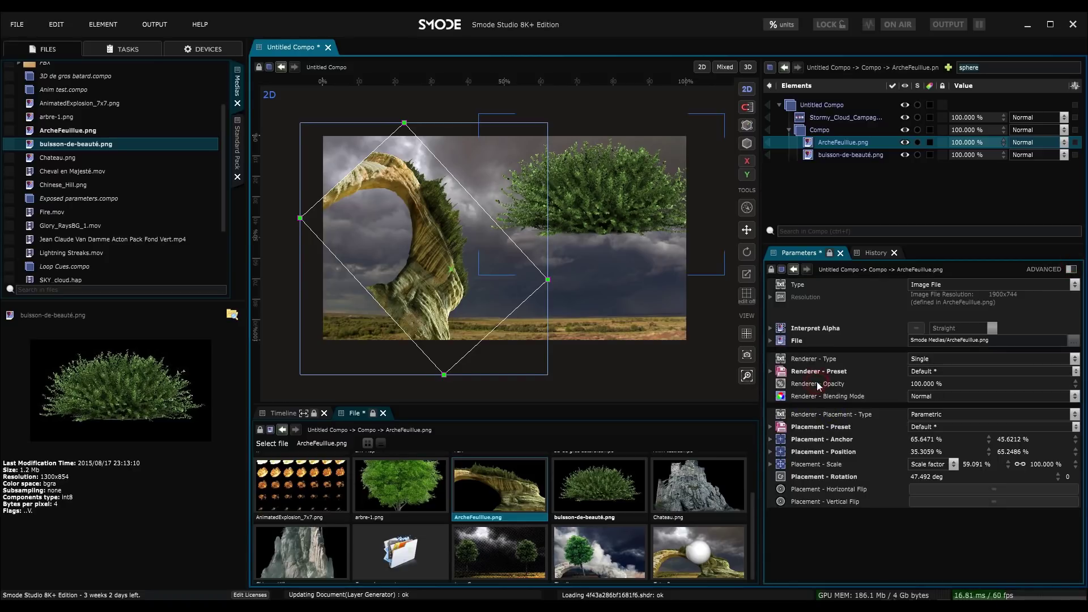
pyautogui.click(835, 154)
pyautogui.rightClick(842, 418)
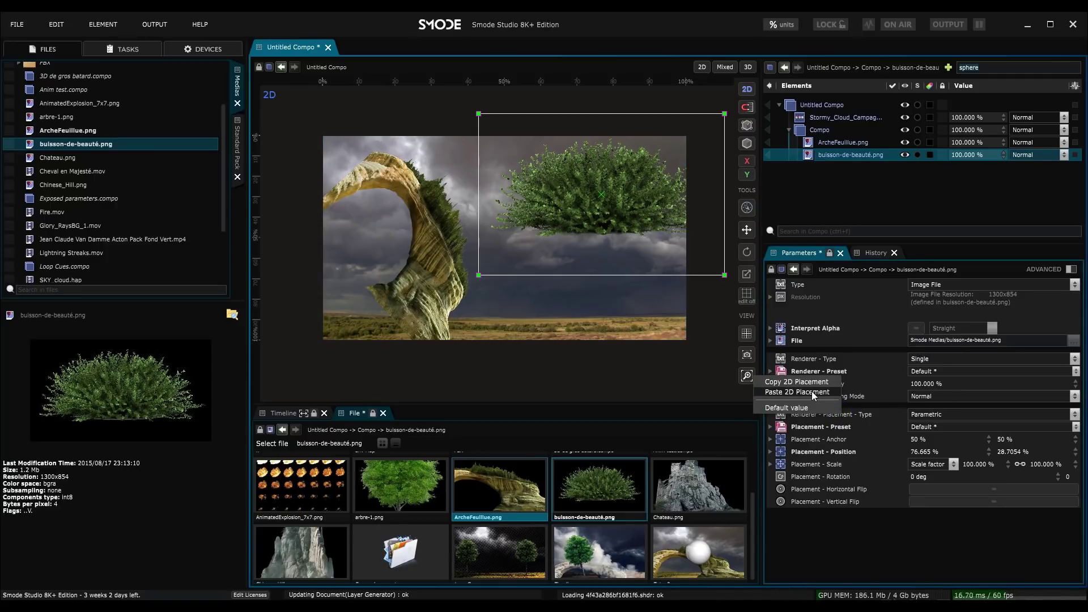
pyautogui.click(811, 391)
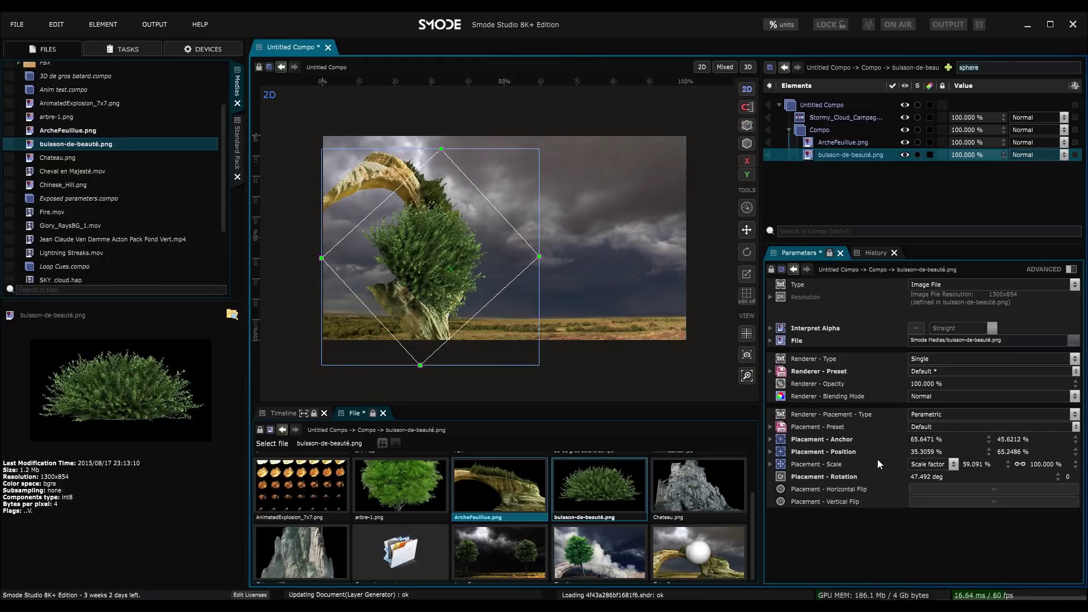
pyautogui.rightClick(841, 420)
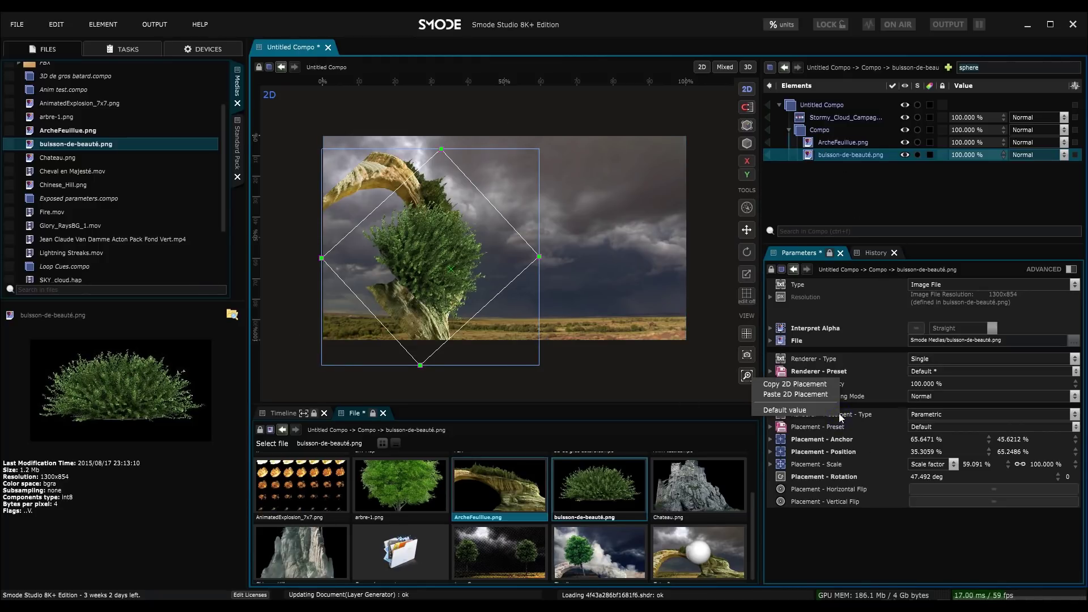
pyautogui.click(818, 409)
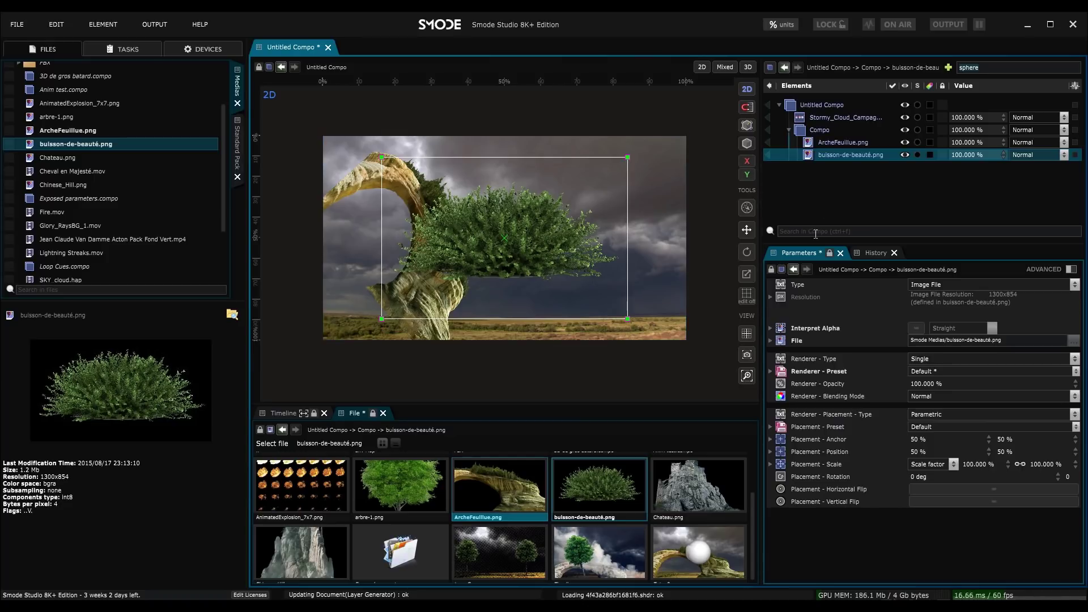
# Snap buisson-de-beauté.png to Placement > Bottom Left and collapse the Compo group
pyautogui.moveTo(819, 245); pyautogui.dragTo(818, 264)
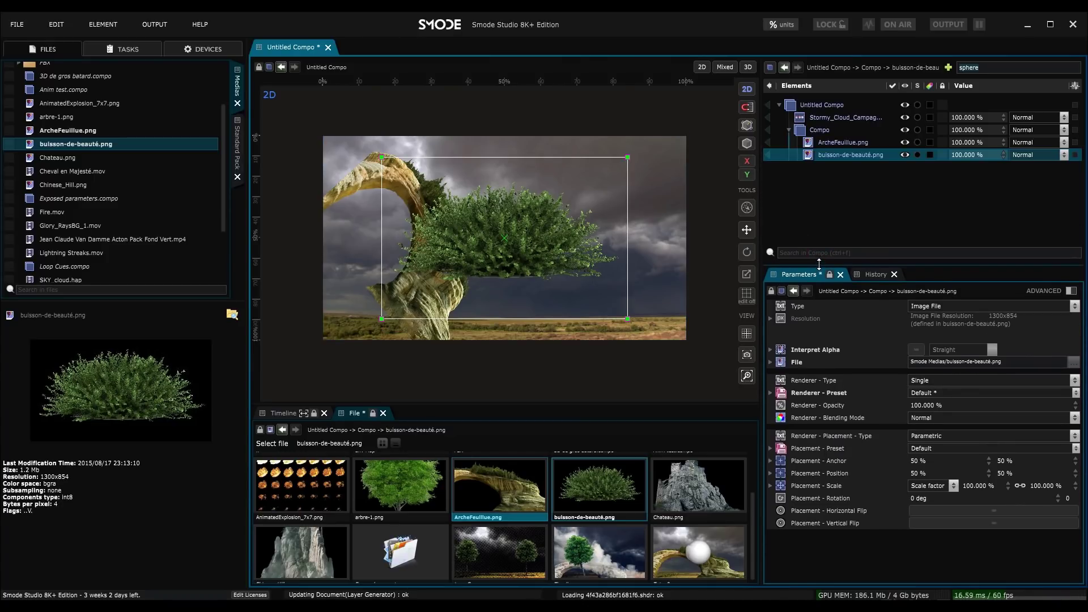
pyautogui.rightClick(811, 152)
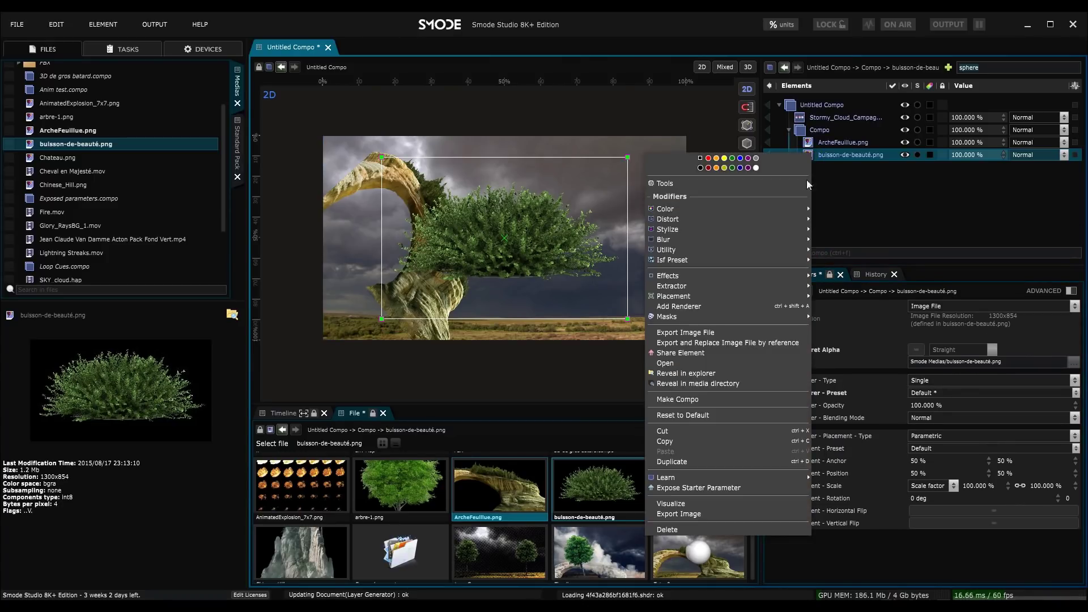
pyautogui.moveTo(766, 297)
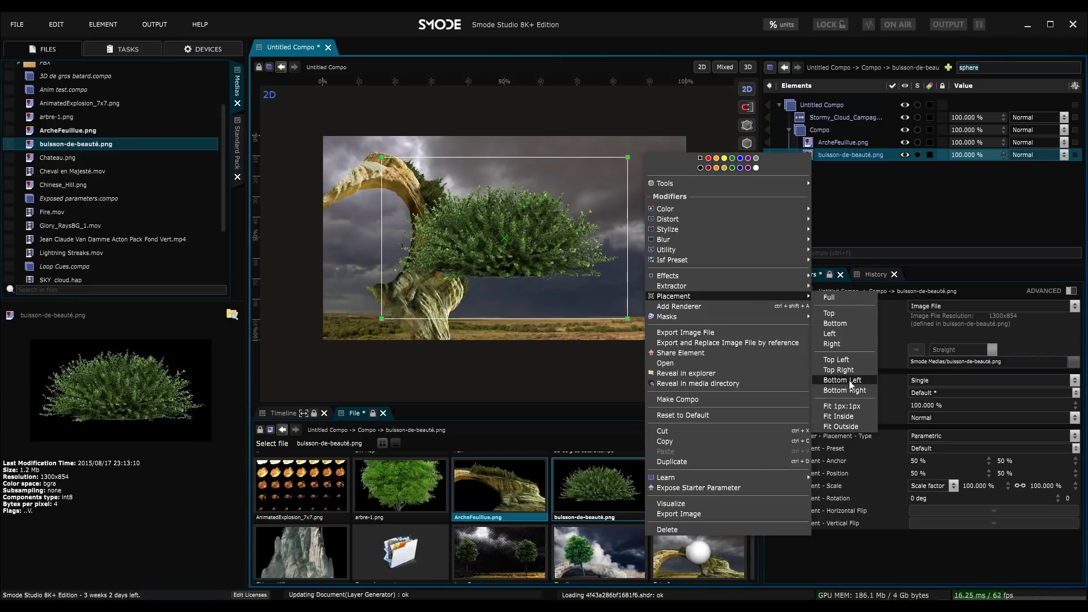
pyautogui.click(844, 380)
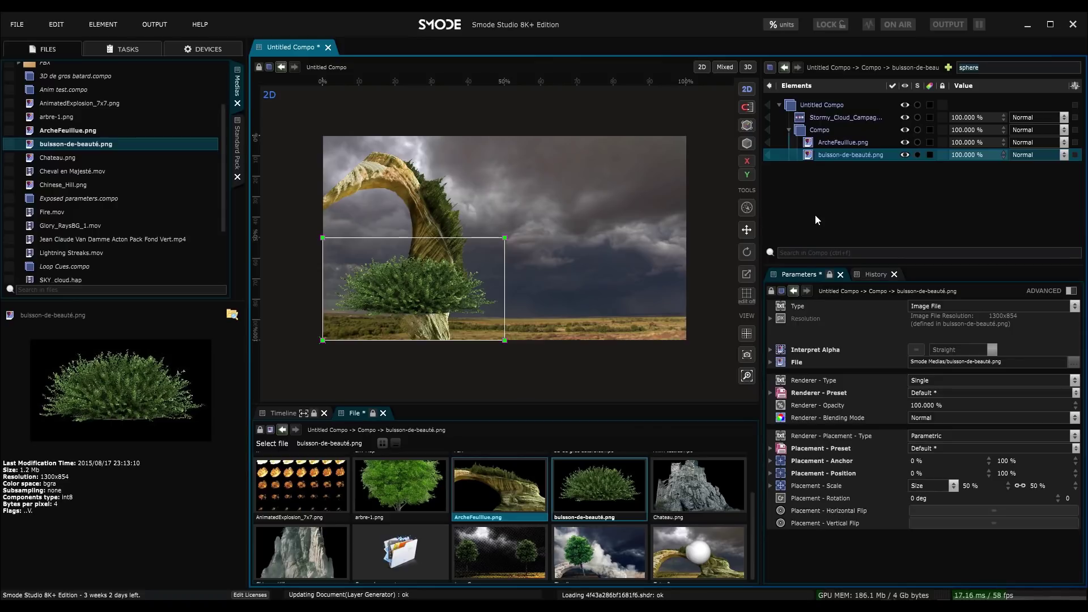
pyautogui.click(788, 131)
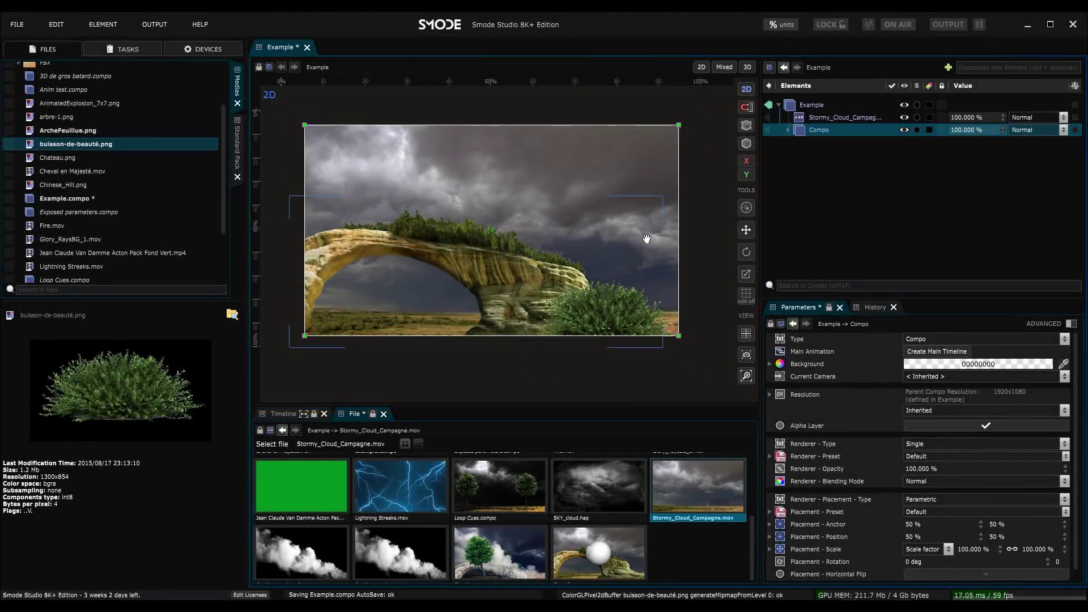
# Expand Compo, select the bush image, and drag it upward in the 2D viewport
pyautogui.scroll(2, 576, 192)
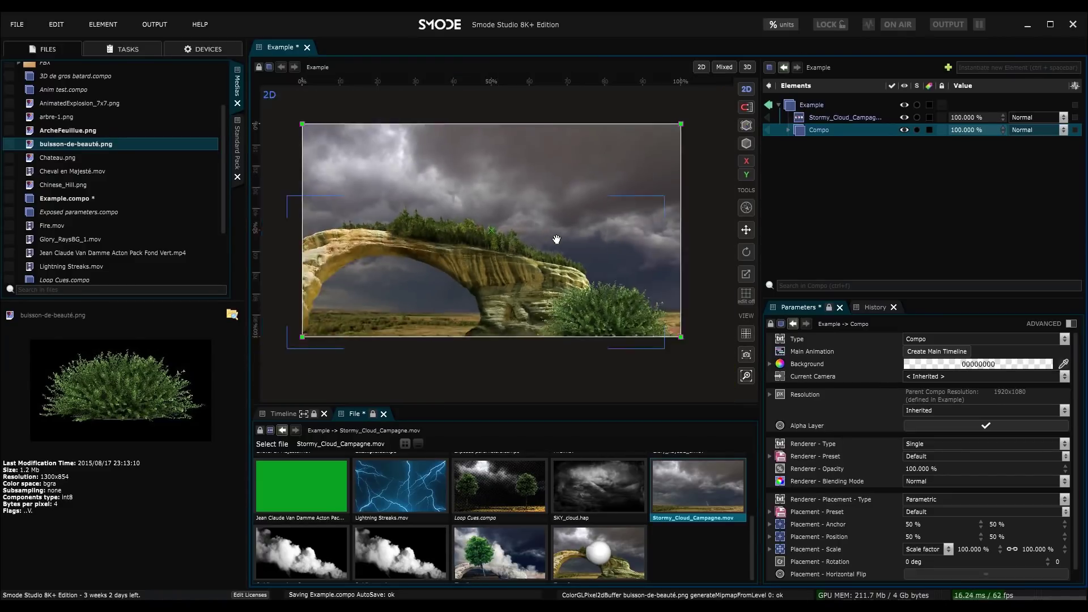
pyautogui.scroll(2, 555, 230)
pyautogui.scroll(3, 569, 236)
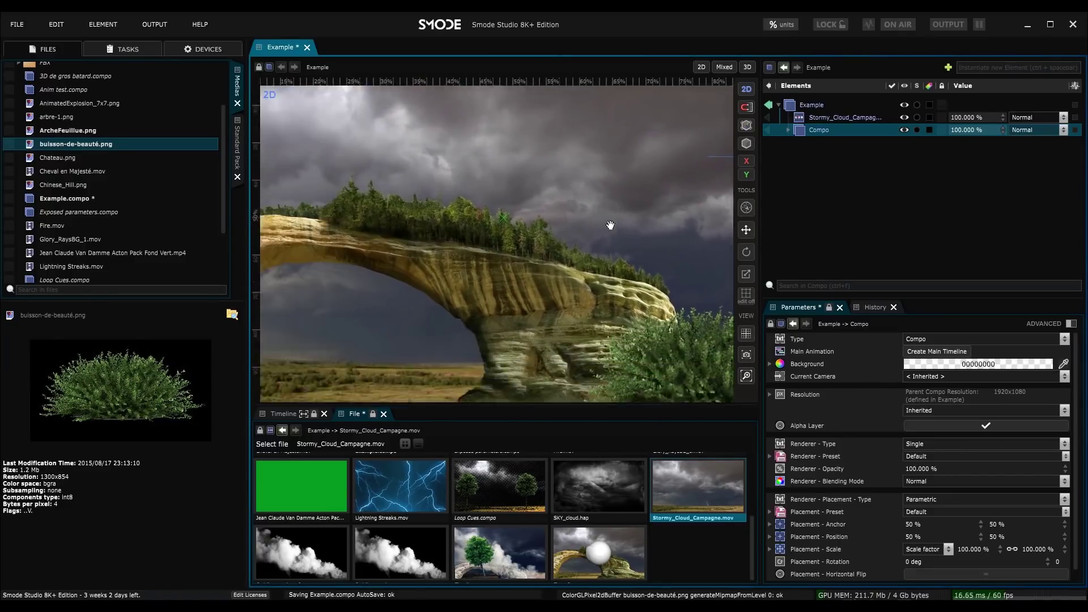
pyautogui.scroll(-3, 487, 226)
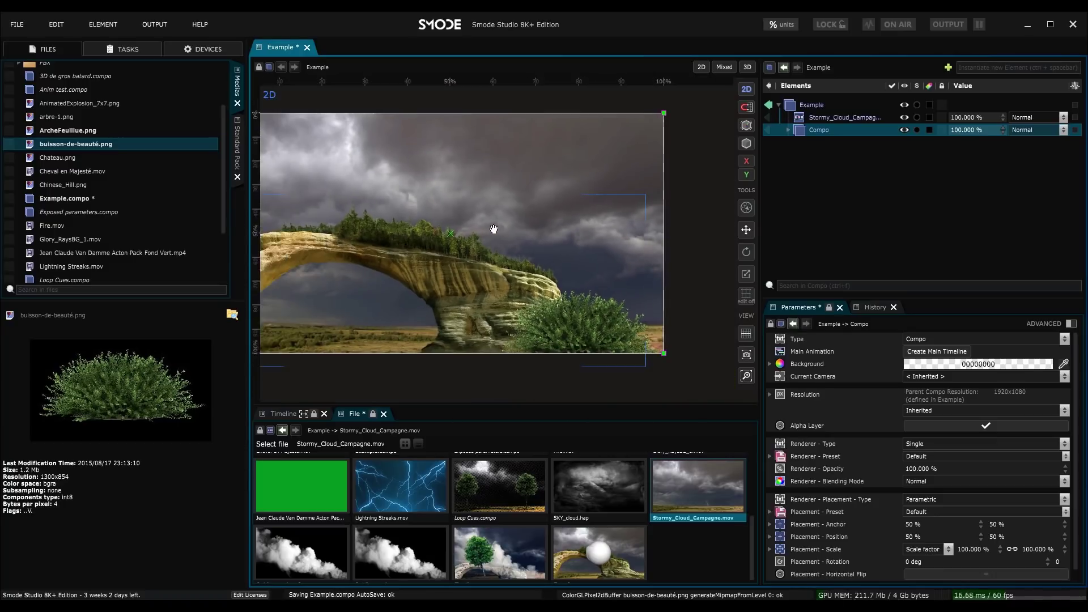
pyautogui.scroll(-2, 564, 236)
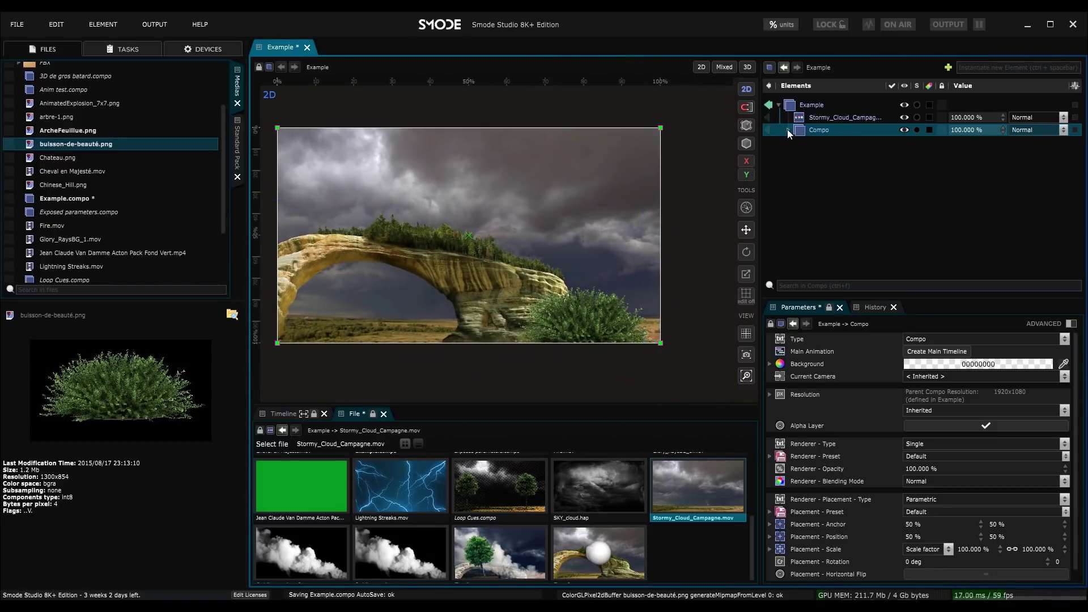
pyautogui.click(788, 130)
pyautogui.click(815, 154)
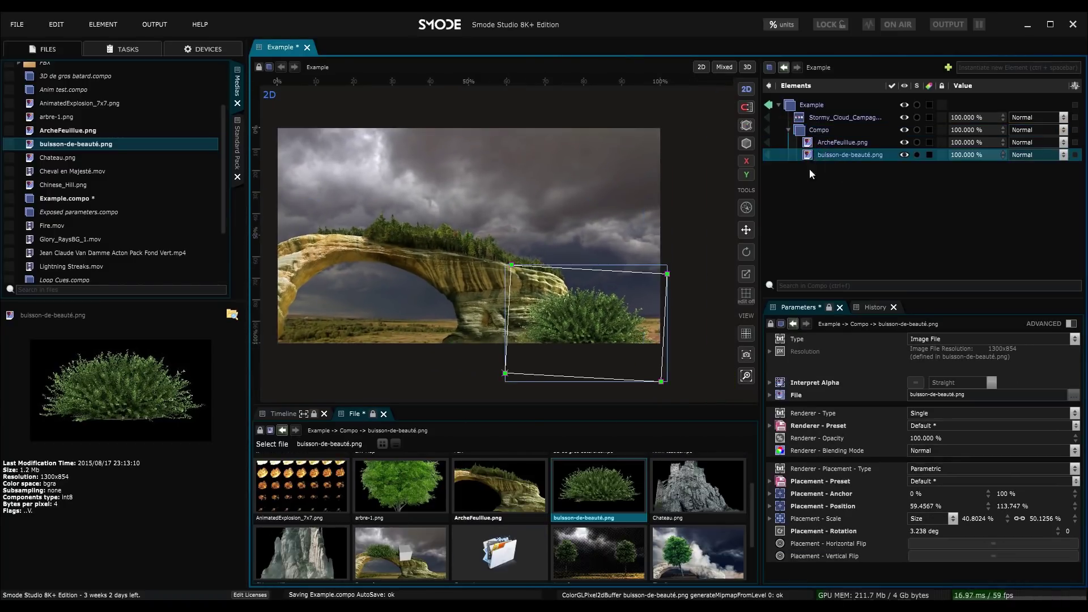
pyautogui.moveTo(623, 356)
pyautogui.mouseDown()
pyautogui.moveTo(616, 290)
pyautogui.moveTo(627, 346)
pyautogui.mouseUp()
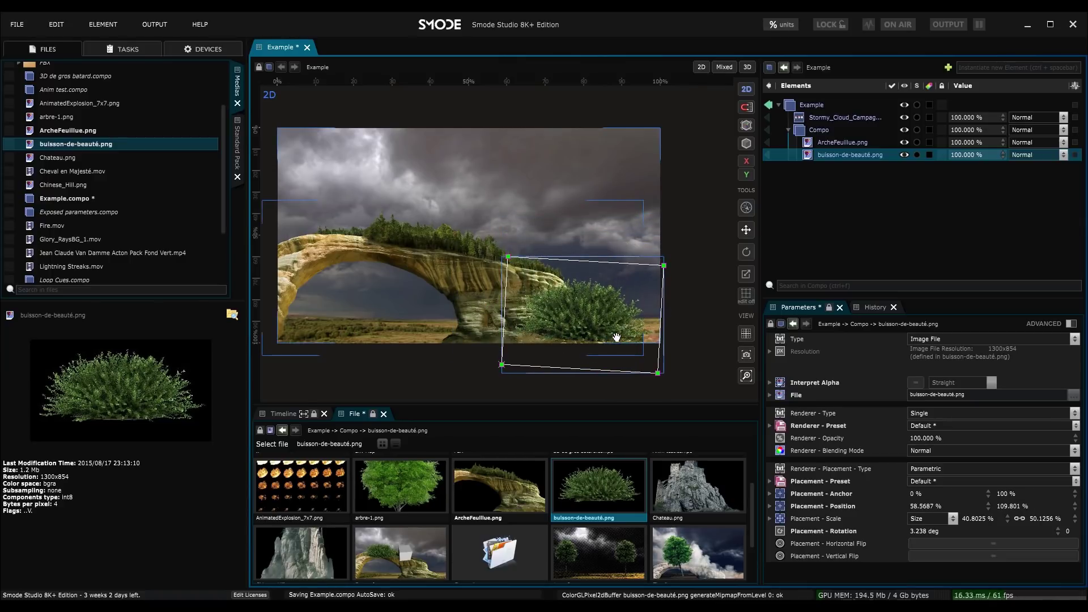
# Rotate the bush nearly level and scale it to 42.6264%/52.3663% at 57.2366%/115.852%
pyautogui.moveTo(505, 250); pyautogui.dragTo(490, 288)
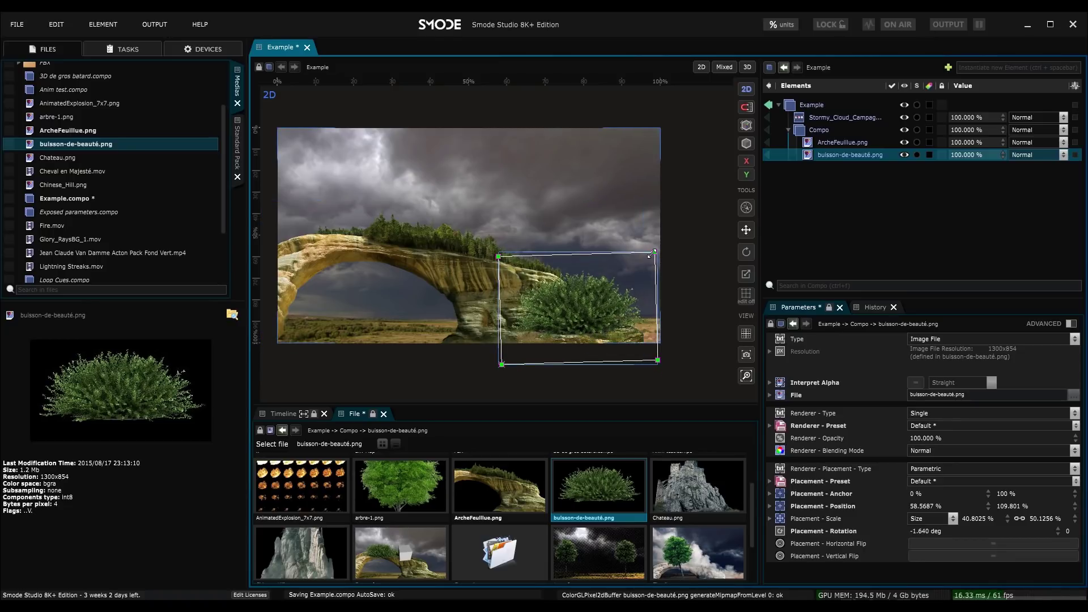
pyautogui.moveTo(651, 254)
pyautogui.mouseDown()
pyautogui.moveTo(701, 220)
pyautogui.moveTo(657, 254)
pyautogui.mouseUp()
pyautogui.moveTo(630, 289); pyautogui.dragTo(626, 303)
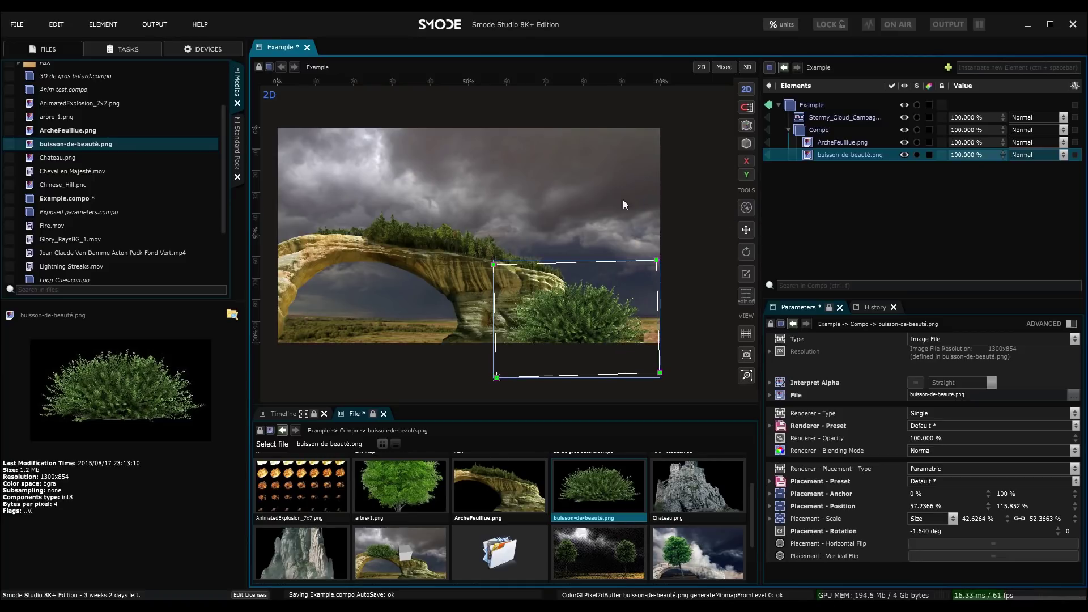
pyautogui.moveTo(487, 216); pyautogui.dragTo(512, 216)
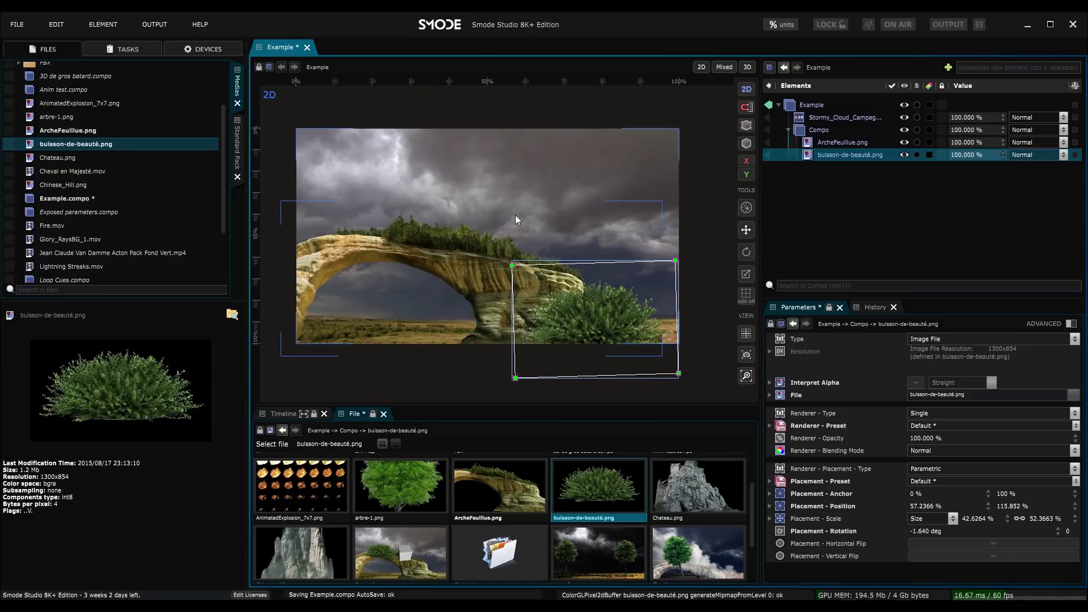
pyautogui.click(788, 130)
# Add a 1 m Box from 3D Layers and a Perspective Camera from Cameras
pyautogui.rightClick(794, 168)
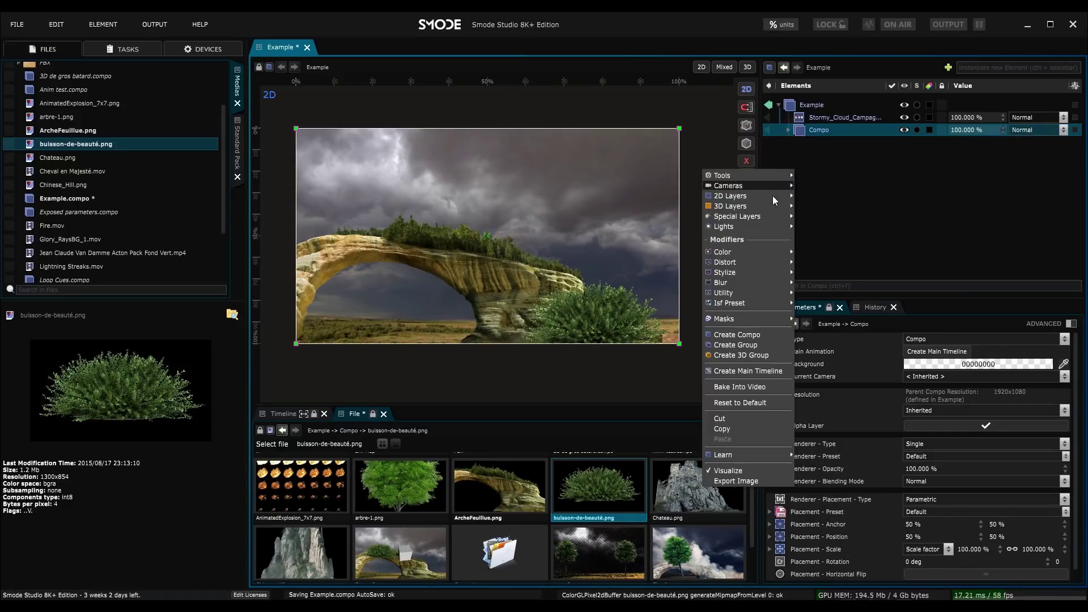
pyautogui.moveTo(759, 208)
pyautogui.click(822, 231)
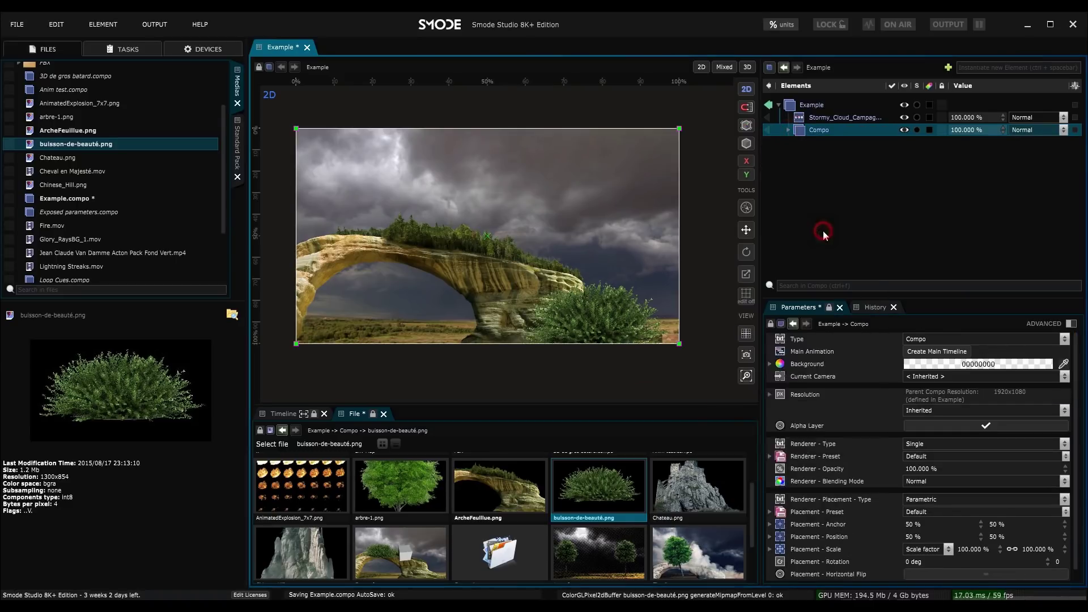
pyautogui.rightClick(807, 173)
pyautogui.moveTo(773, 177)
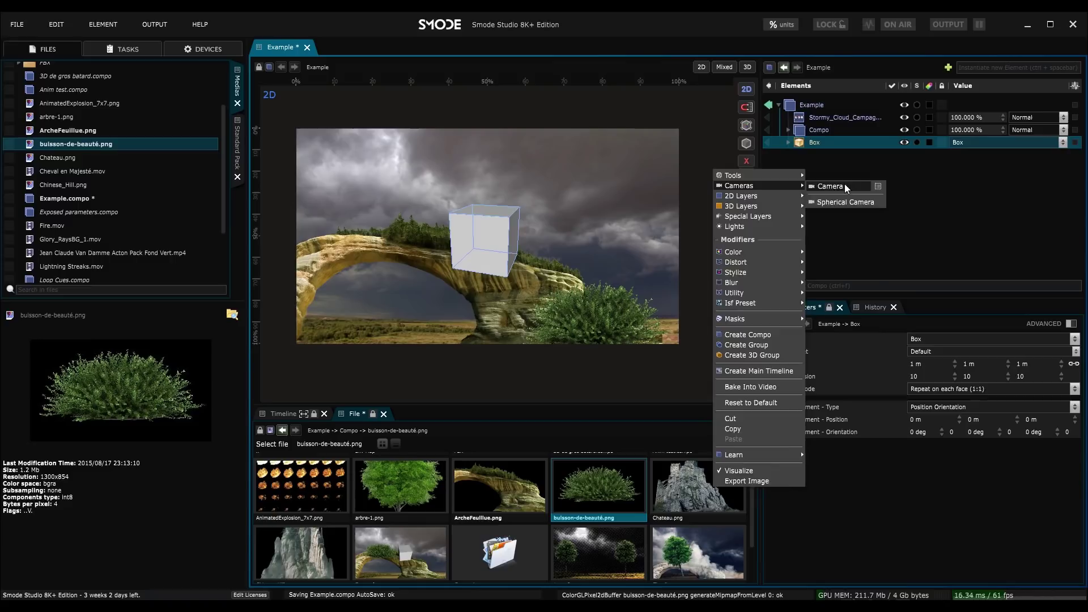
pyautogui.click(845, 184)
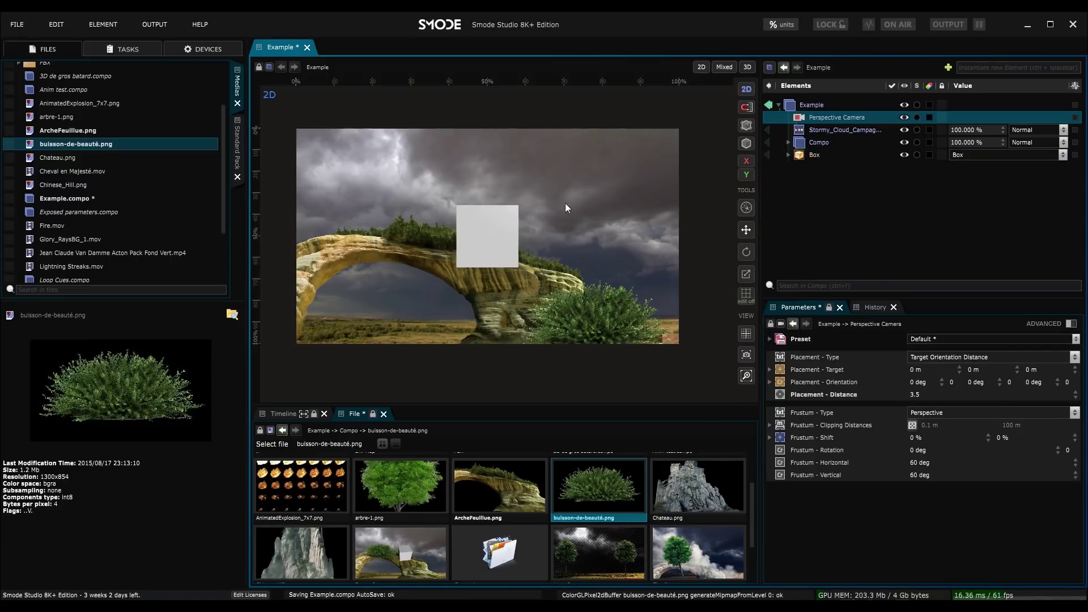
# Select the Compo and orbit the viewport so the cube reads as 3D over the arch
pyautogui.click(806, 154)
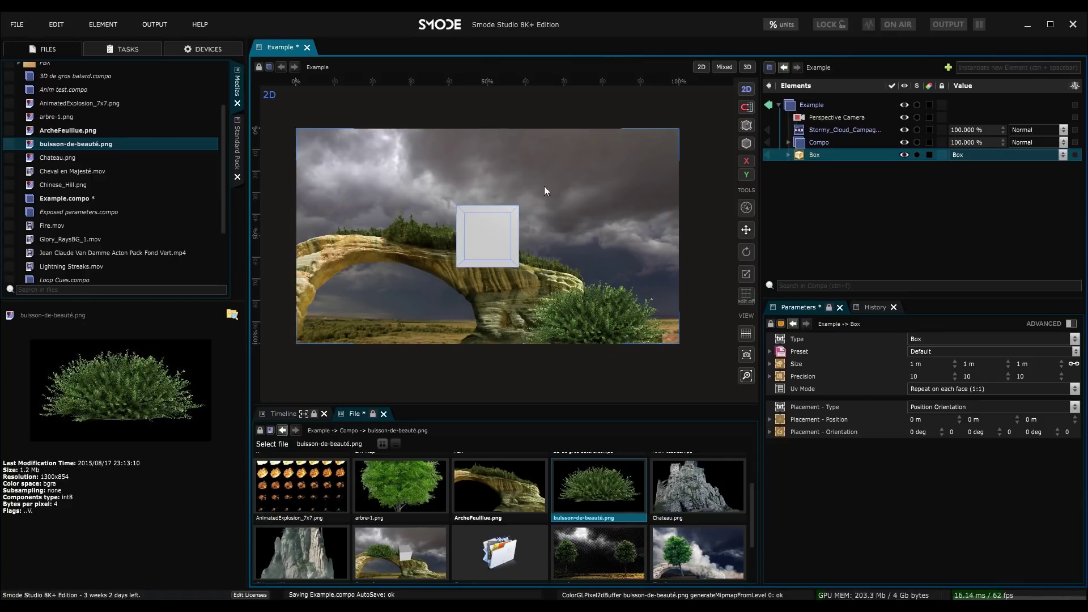
pyautogui.click(795, 141)
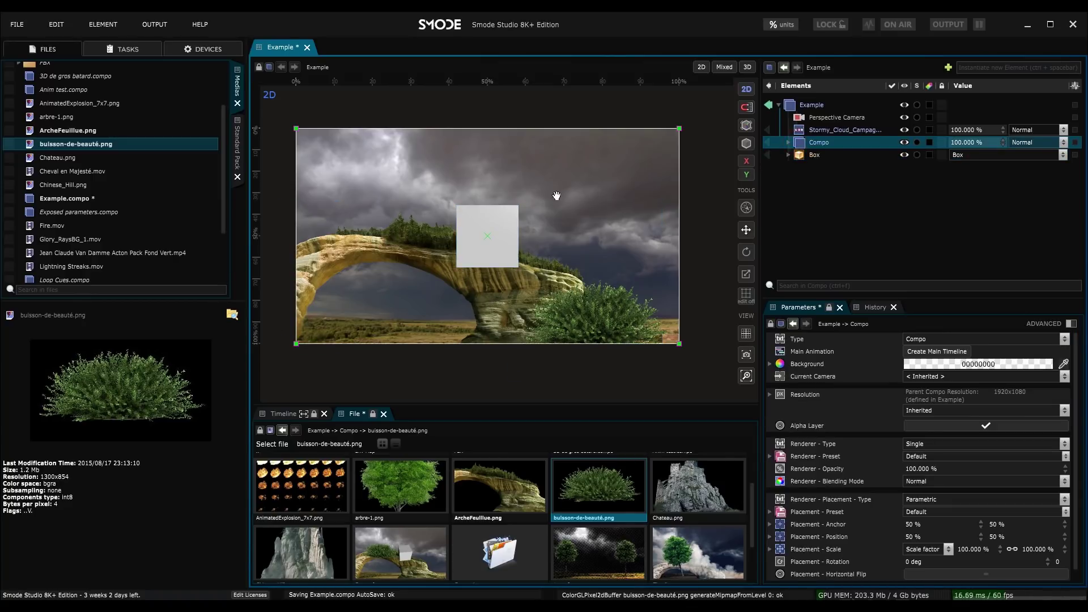
pyautogui.moveTo(581, 211); pyautogui.dragTo(614, 200)
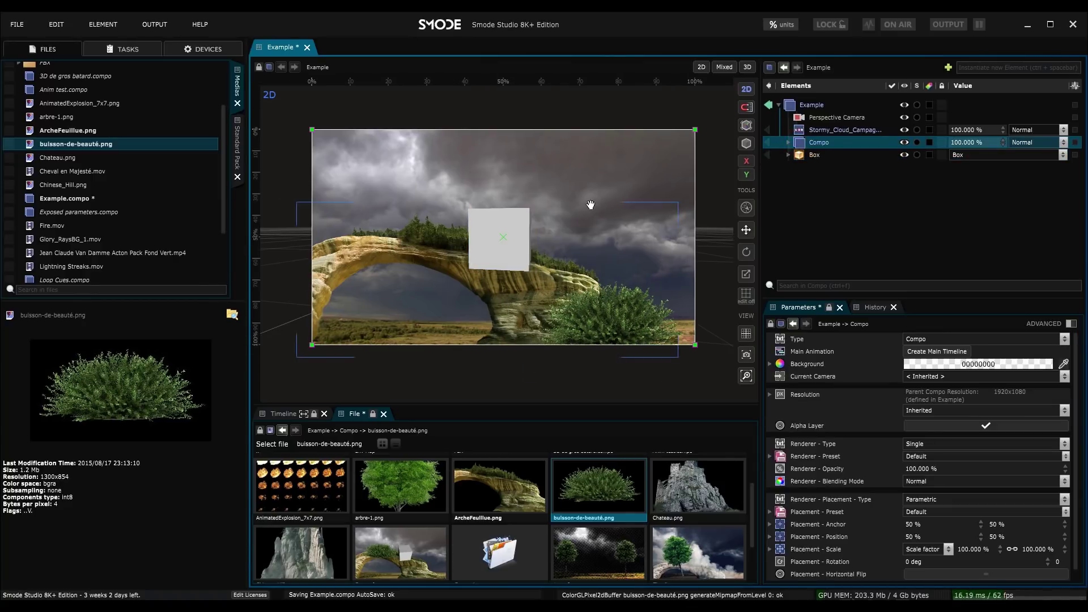
pyautogui.moveTo(584, 206); pyautogui.dragTo(513, 244)
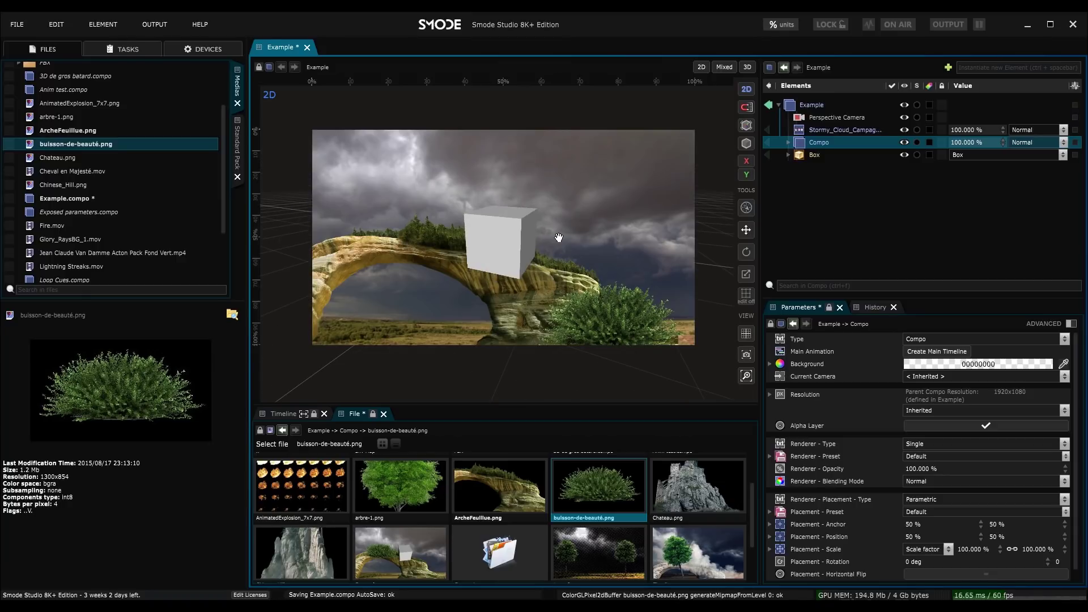
# In 3D edit view, nudge the Box along X and try the rotate and move tools
pyautogui.click(805, 157)
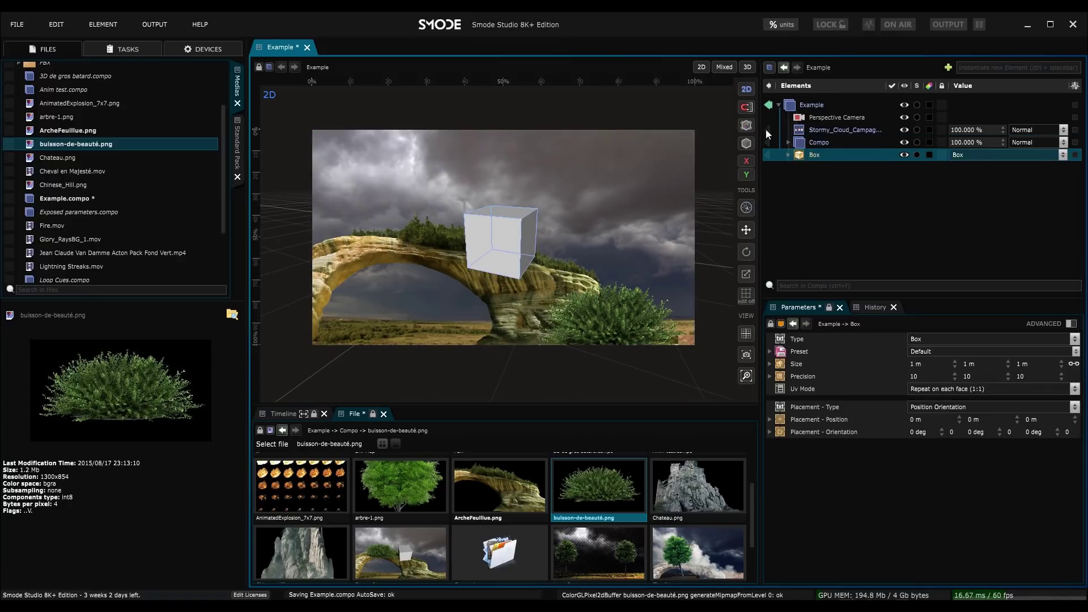
pyautogui.click(747, 91)
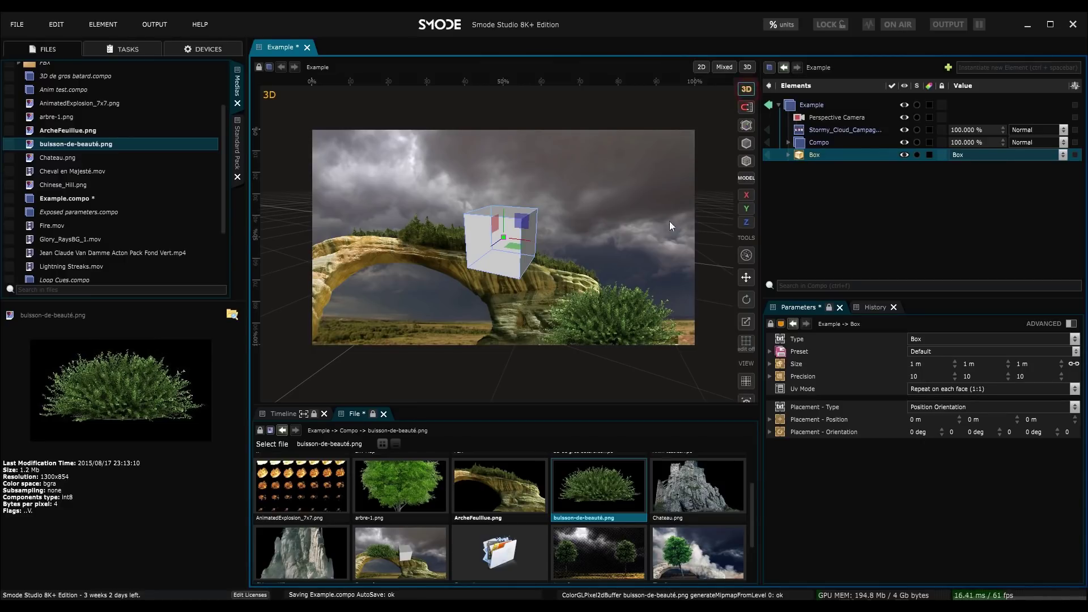
pyautogui.moveTo(519, 239); pyautogui.dragTo(503, 245)
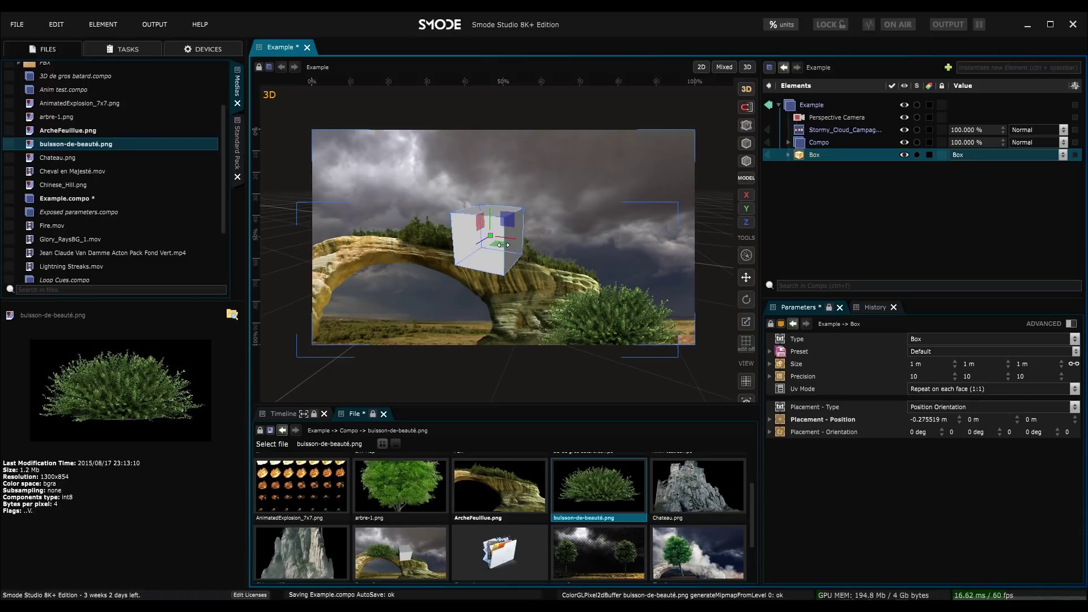
pyautogui.press('e')
pyautogui.press('w')
pyautogui.click(744, 300)
pyautogui.click(746, 282)
# Move the Box into the Compo between arch and bush, then slide it right to 1.73 m on X
pyautogui.click(792, 141)
pyautogui.moveTo(828, 179); pyautogui.dragTo(810, 169)
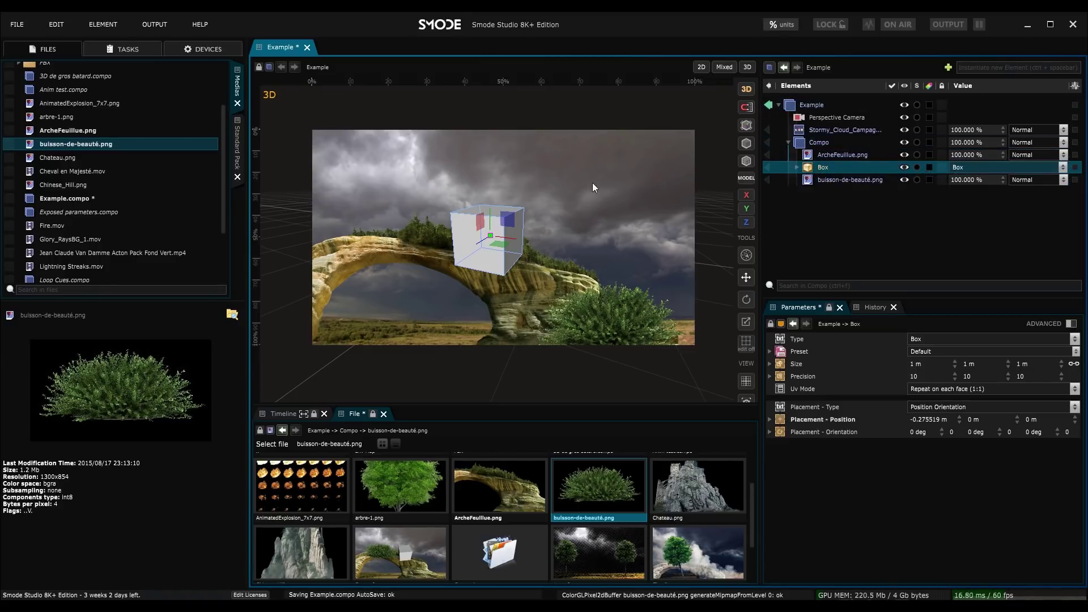
pyautogui.moveTo(512, 237); pyautogui.dragTo(620, 228)
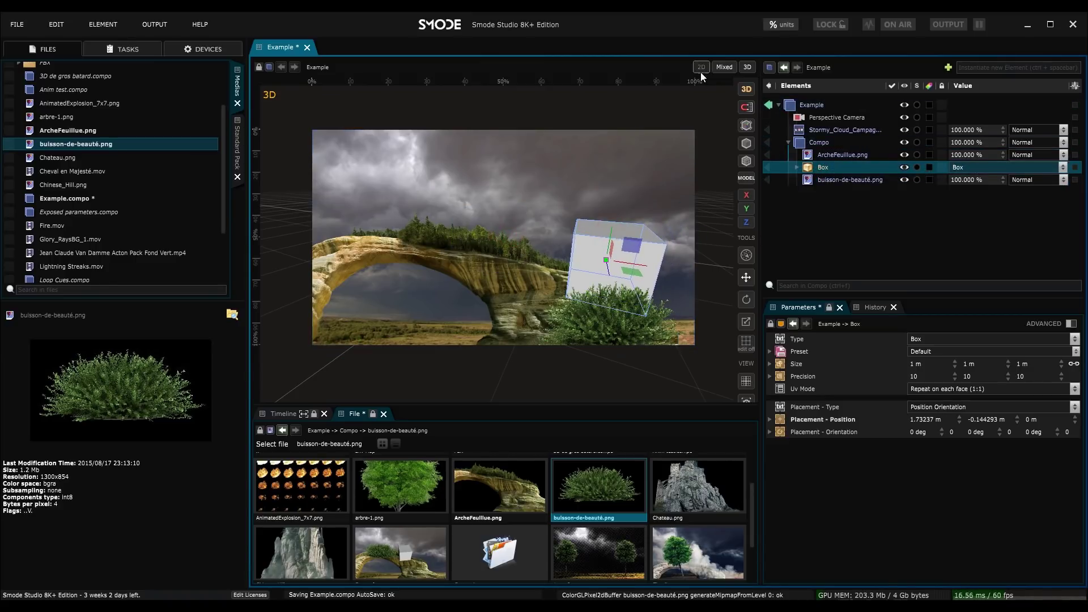
# In a free 3D view, select the Perspective Camera, enlarge the viewport and look through it
pyautogui.click(747, 67)
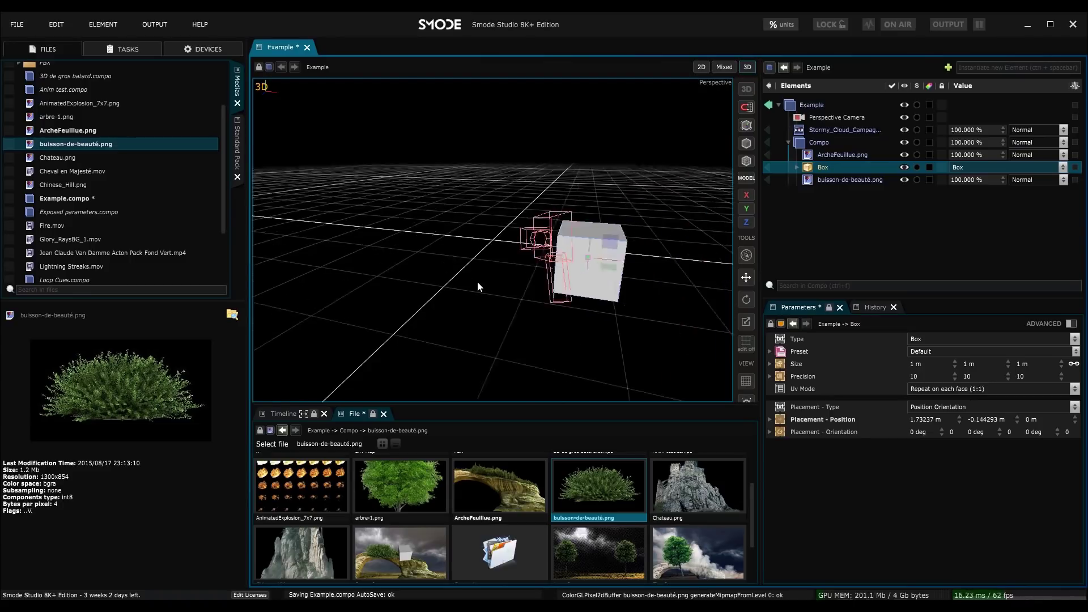
pyautogui.click(318, 216)
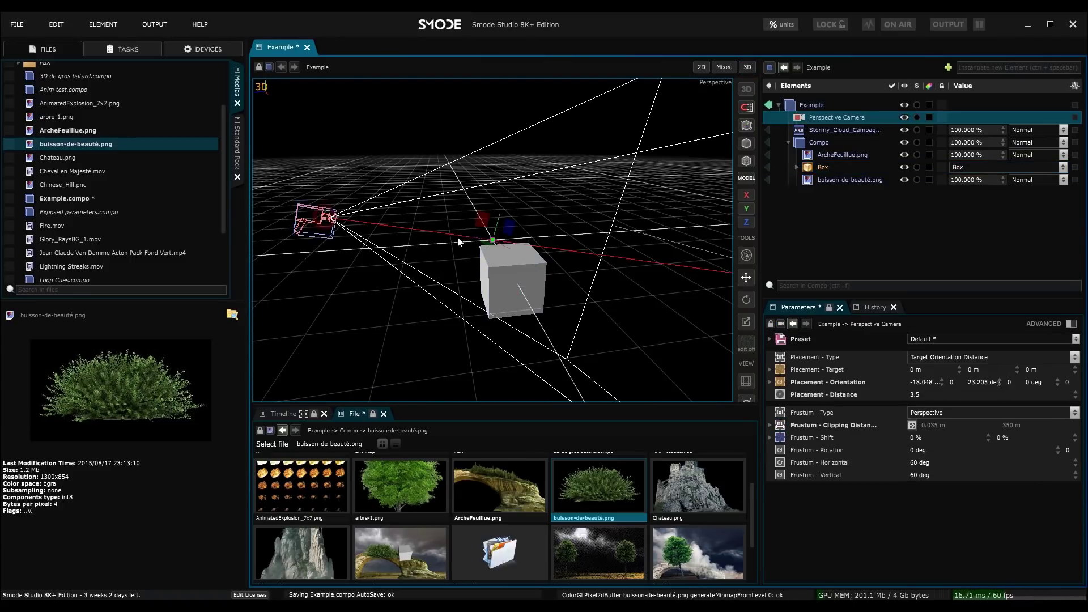
pyautogui.moveTo(592, 250); pyautogui.dragTo(618, 283)
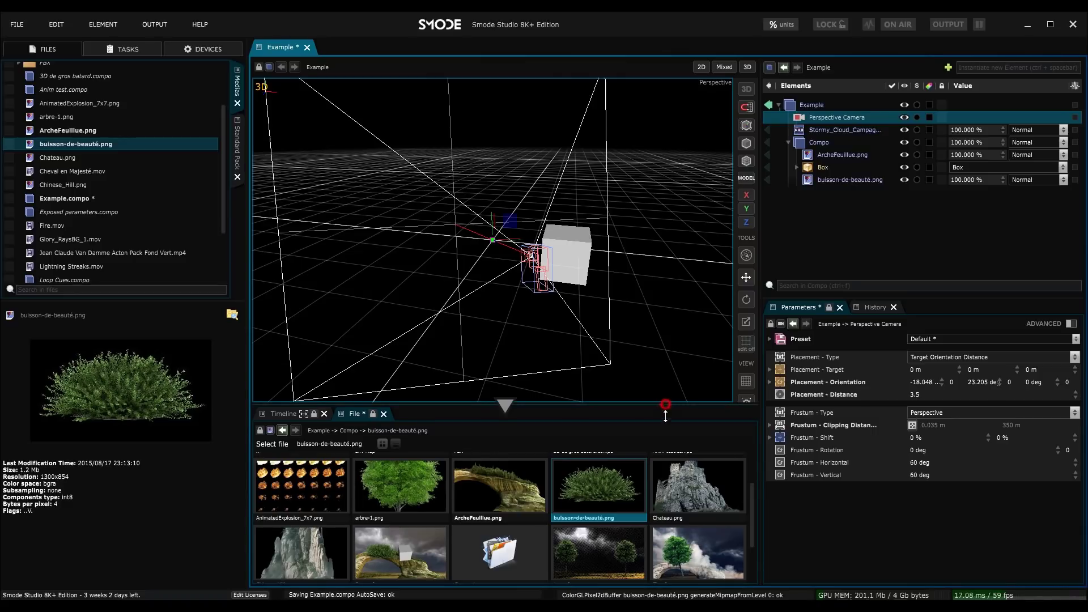
pyautogui.moveTo(666, 405); pyautogui.dragTo(665, 447)
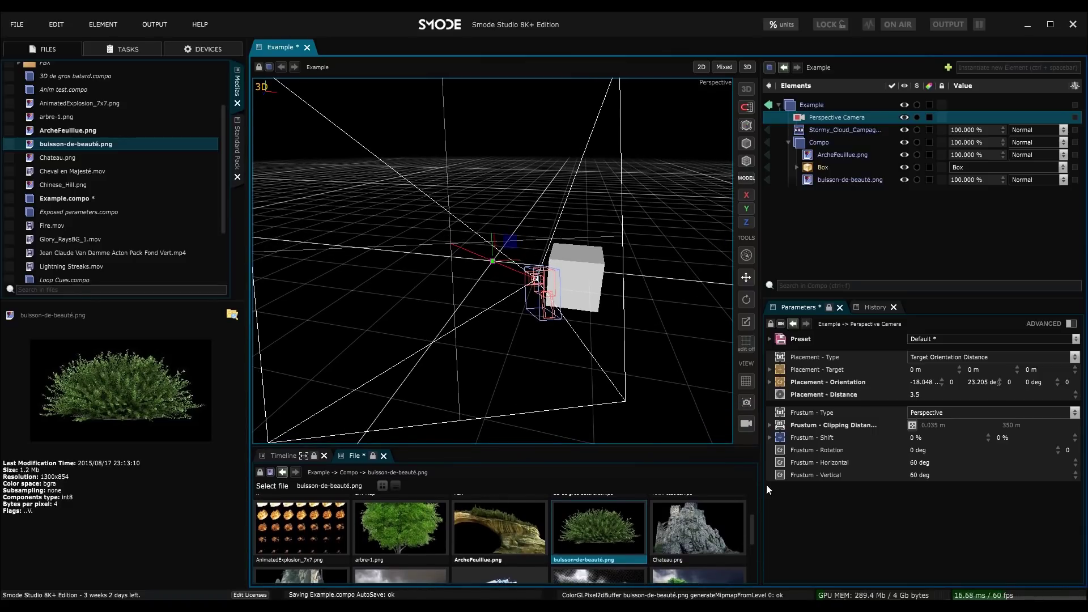
pyautogui.click(746, 425)
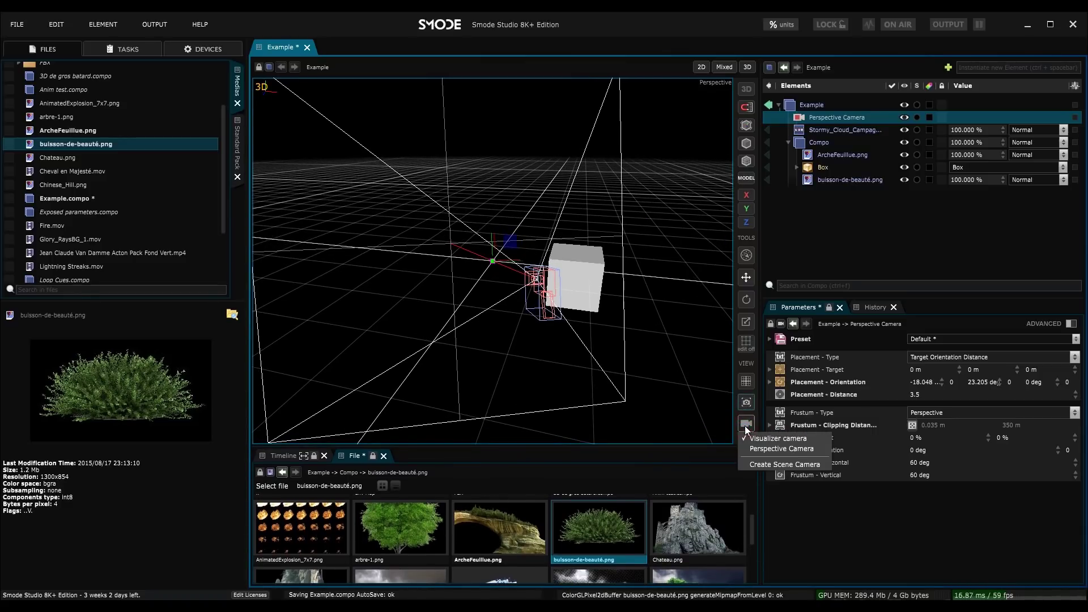
pyautogui.click(757, 449)
# Pull the camera back to a 5.33 distance, then return to the Visualizer camera to see its frustum
pyautogui.scroll(-3, 493, 267)
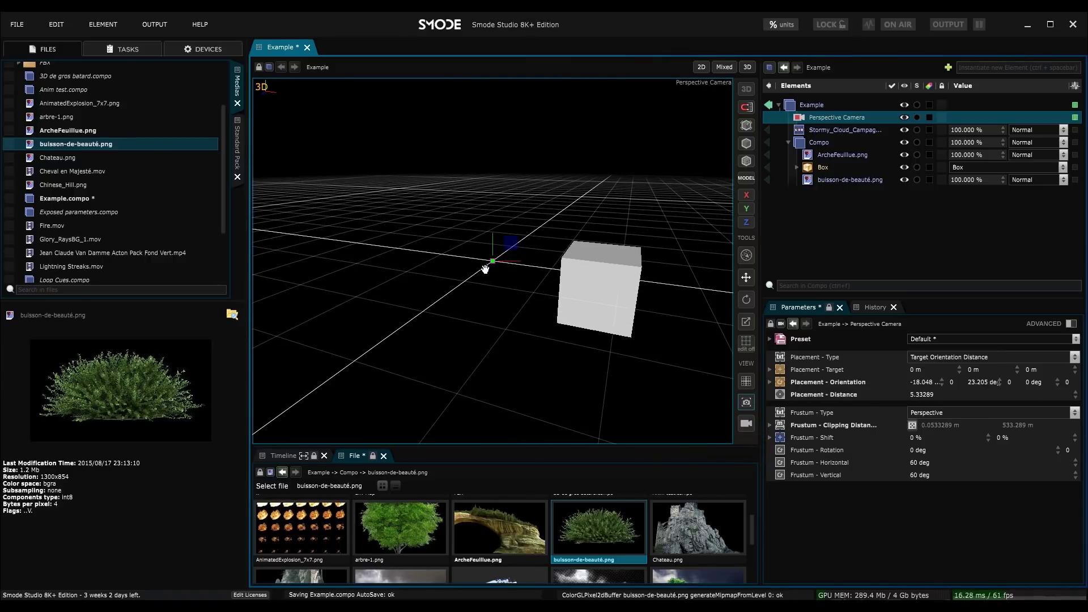
pyautogui.moveTo(488, 266); pyautogui.dragTo(558, 271)
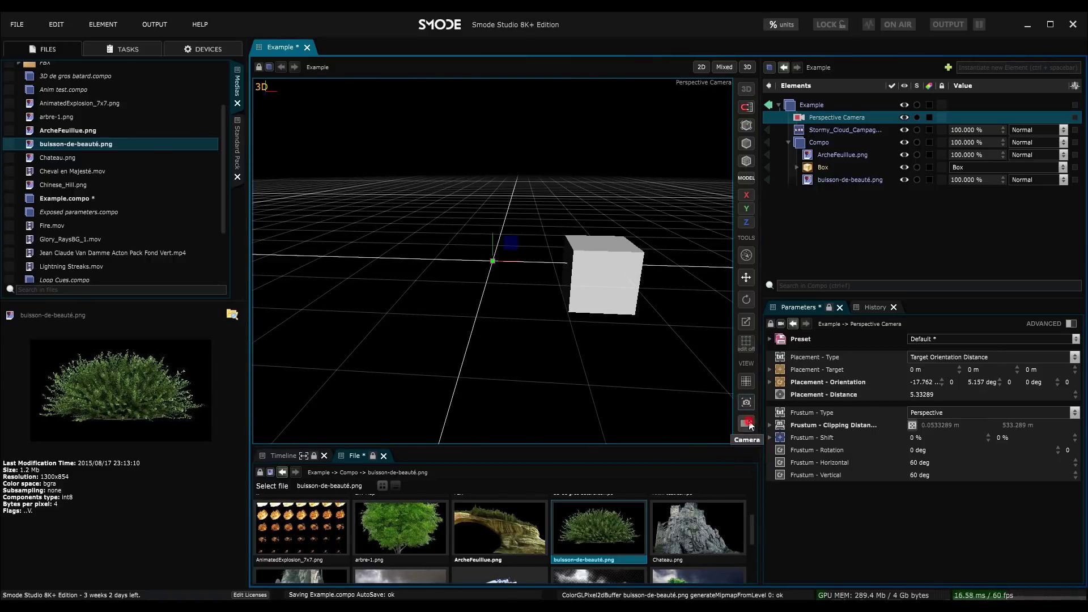
pyautogui.click(745, 424)
pyautogui.click(757, 438)
pyautogui.moveTo(404, 201); pyautogui.dragTo(521, 209)
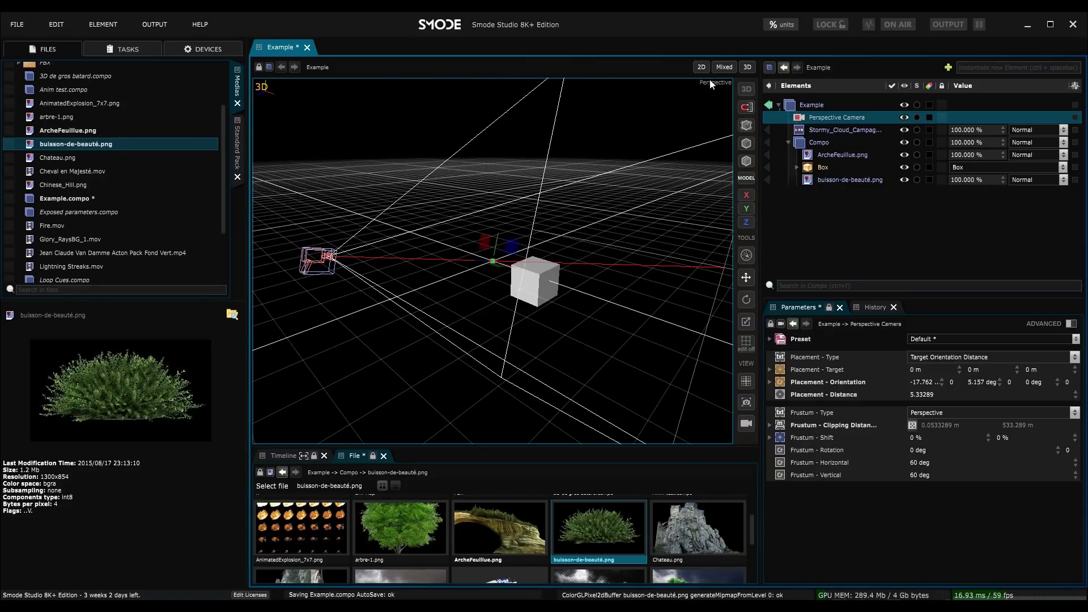
# Try the Mixed 3D/2D layout and the four-view Top/Right/Front/Perspective layout
pyautogui.click(719, 67)
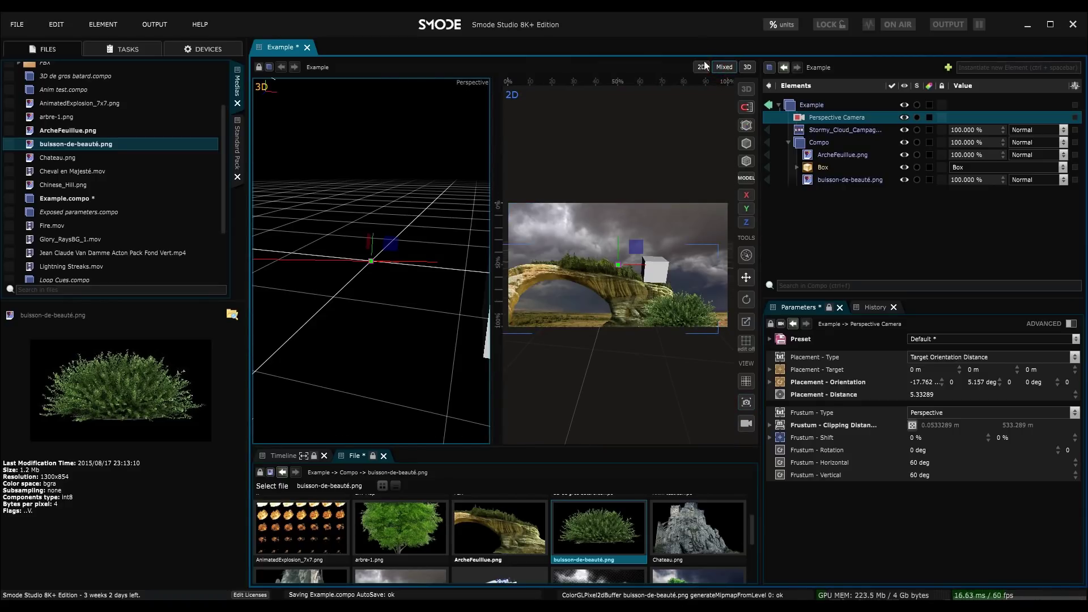
pyautogui.click(742, 71)
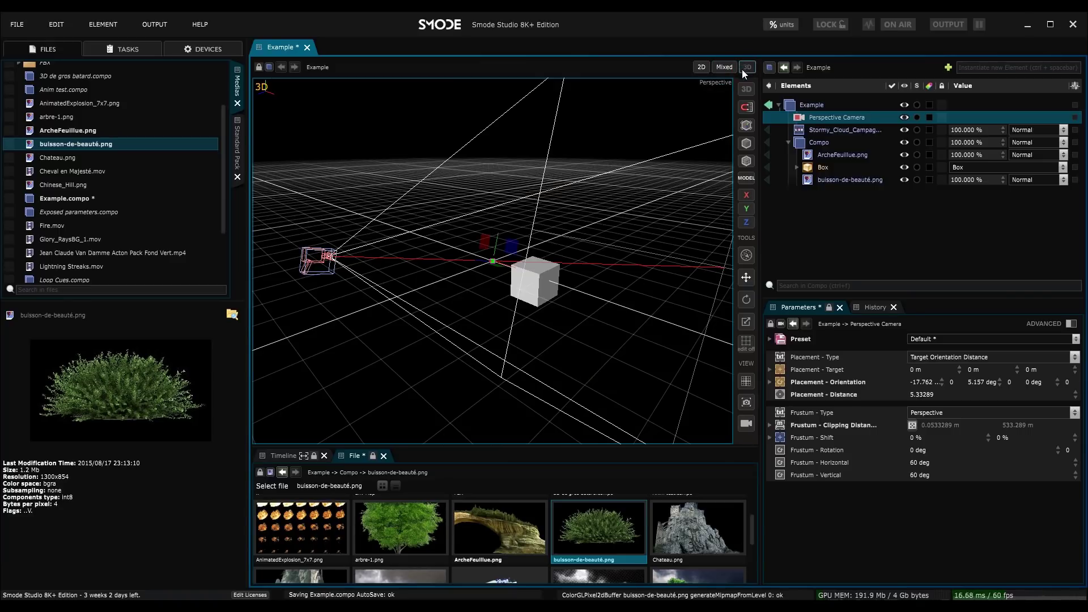
pyautogui.press('F4')
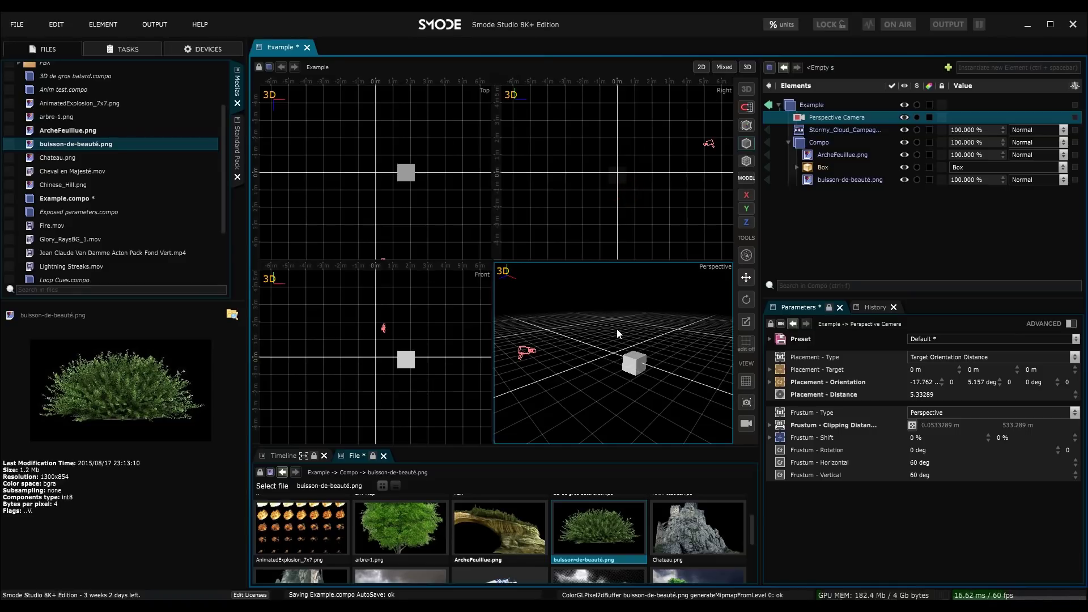
pyautogui.press('F1')
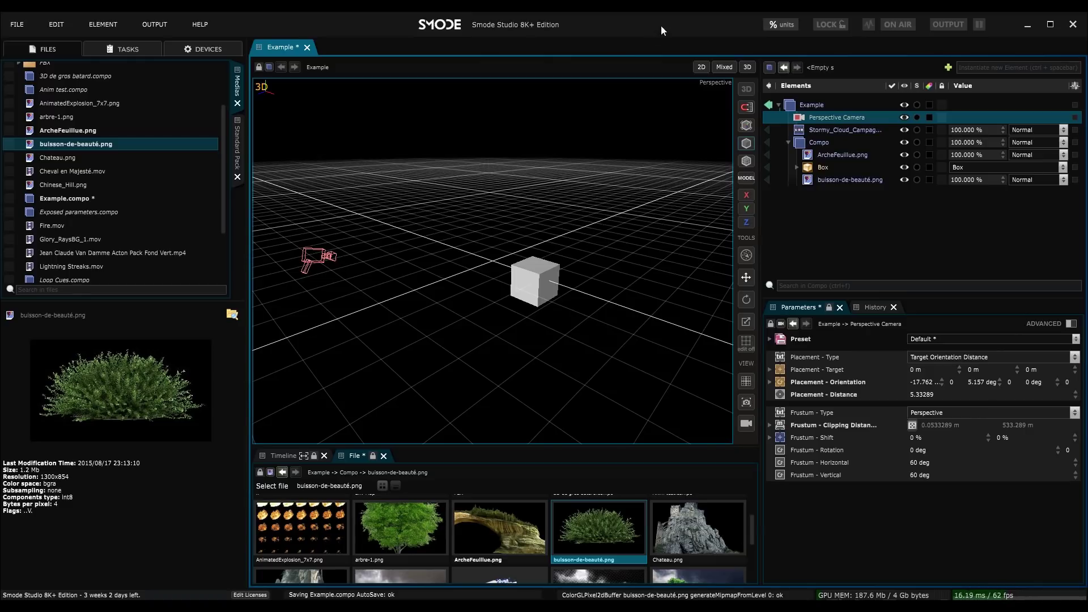
# Angle the camera 2.9556 from the box at about -19.8/-14.9 degrees, ending in 2D view
pyautogui.click(701, 67)
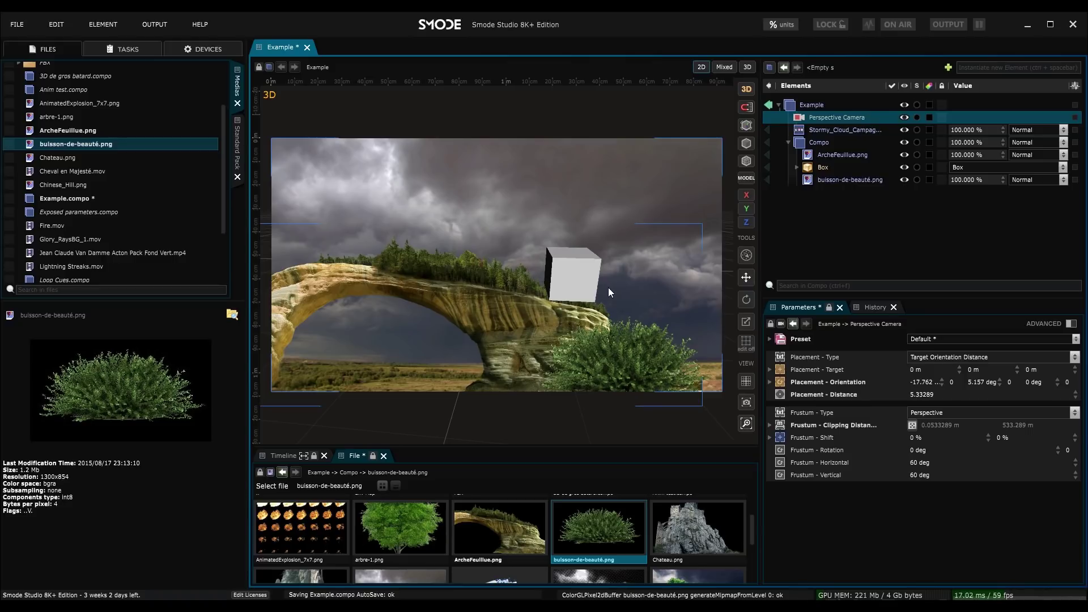
pyautogui.moveTo(609, 287); pyautogui.dragTo(618, 243)
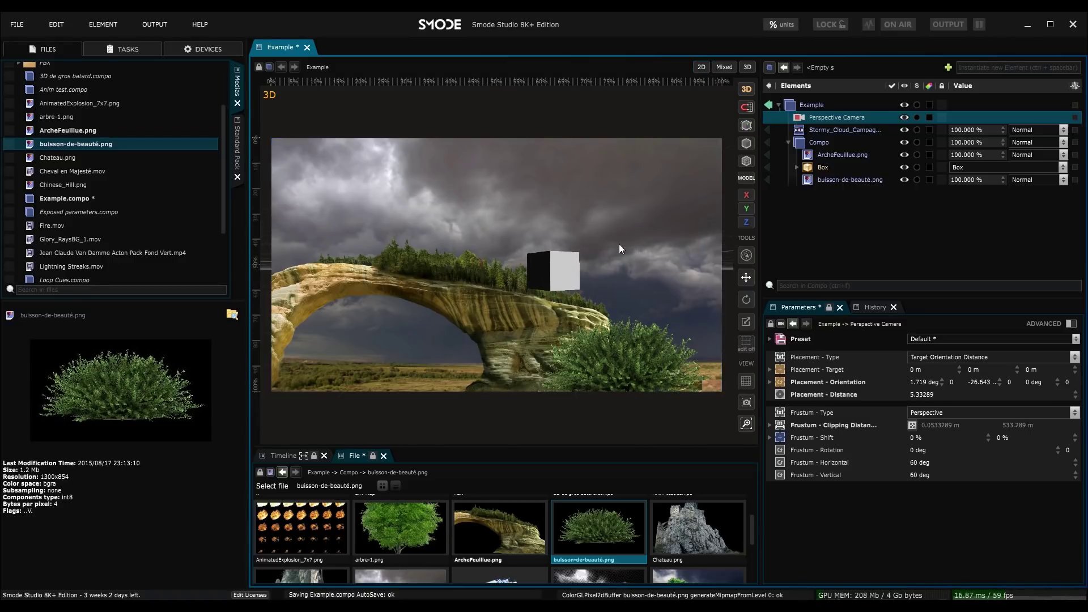
pyautogui.scroll(-3, 652, 254)
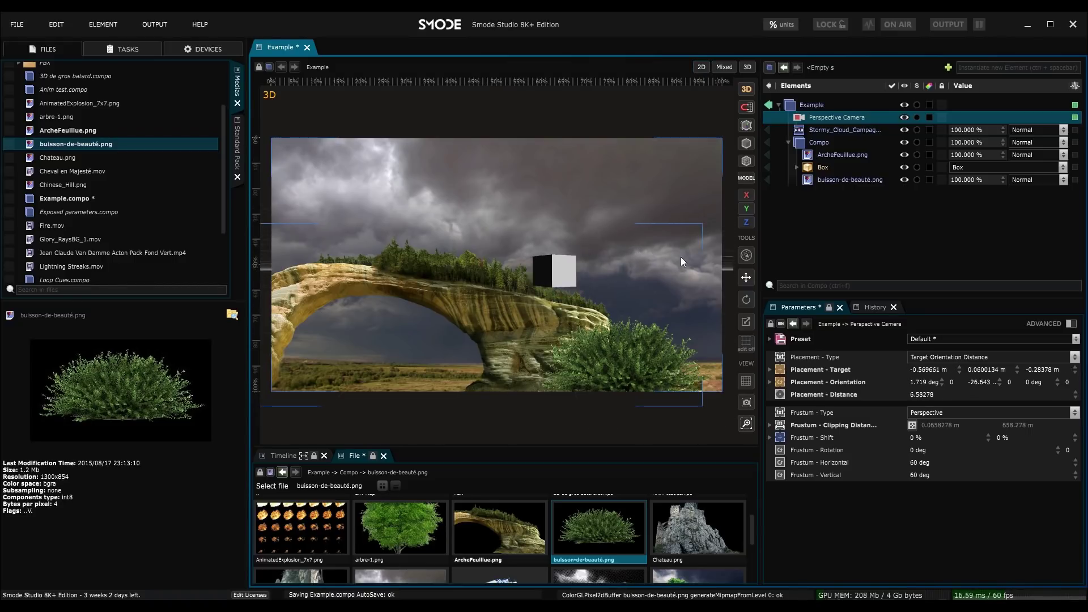
pyautogui.scroll(5, 551, 239)
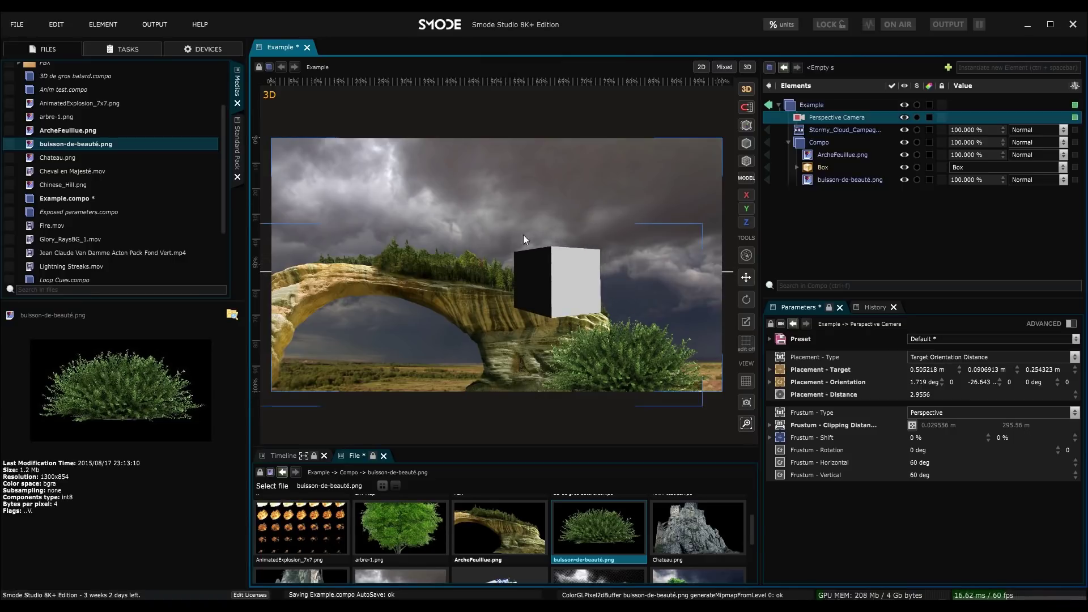
pyautogui.moveTo(522, 235)
pyautogui.mouseDown()
pyautogui.moveTo(516, 270)
pyautogui.moveTo(457, 235)
pyautogui.mouseUp()
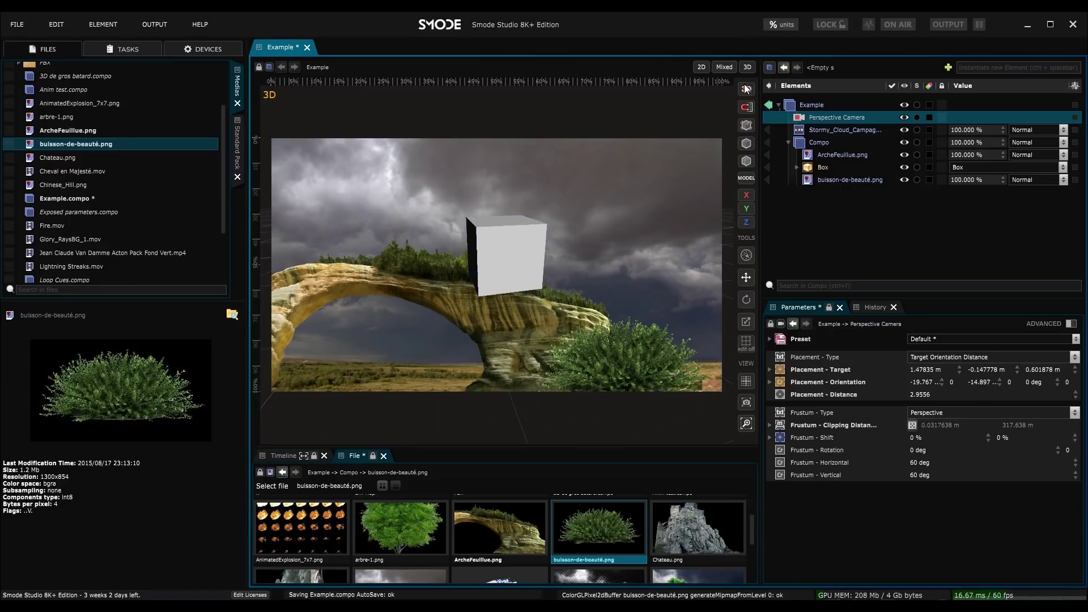
pyautogui.click(746, 89)
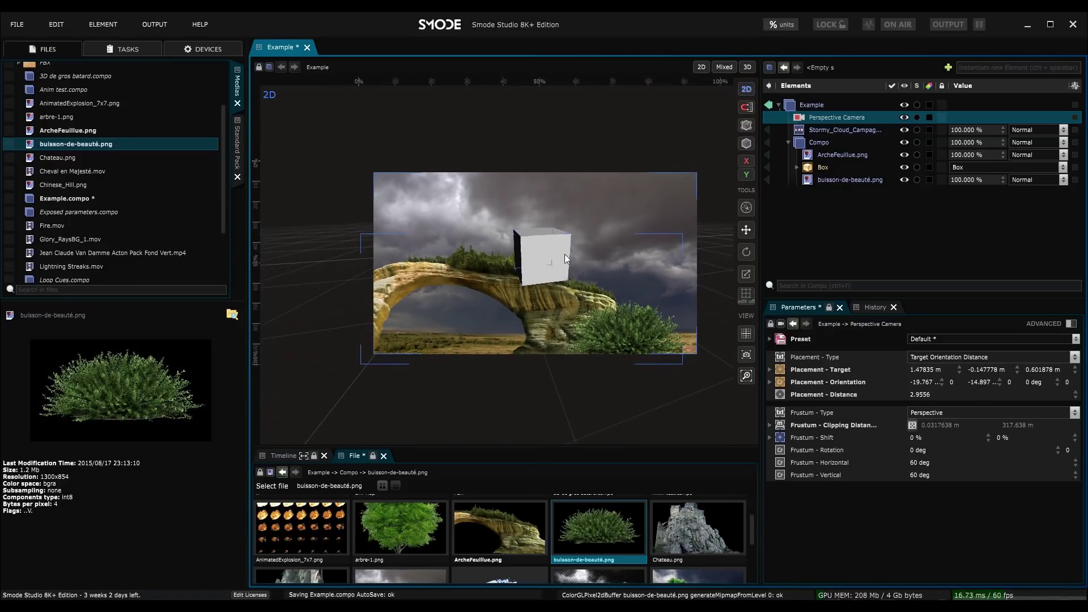
# Set the bush image's Placement Type to Perspective with deformation editing on
pyautogui.click(817, 180)
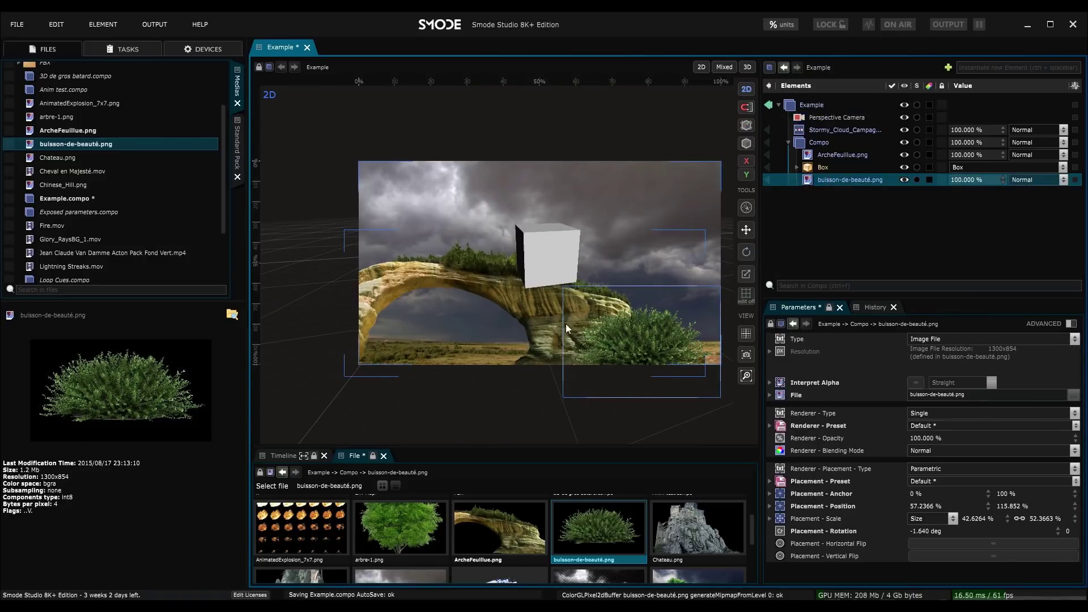
pyautogui.click(746, 301)
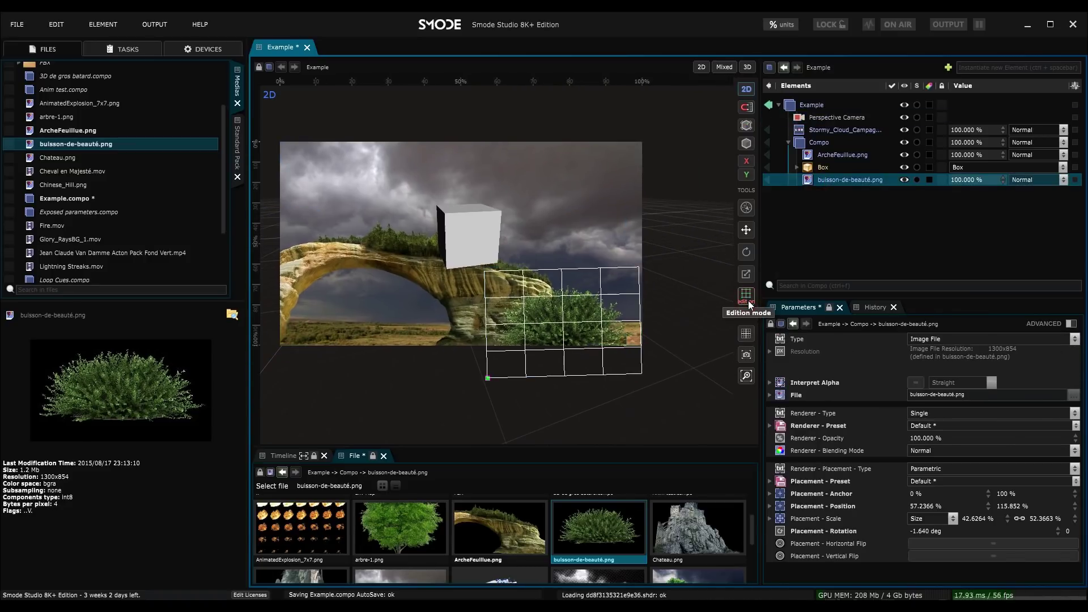
pyautogui.scroll(1, 595, 318)
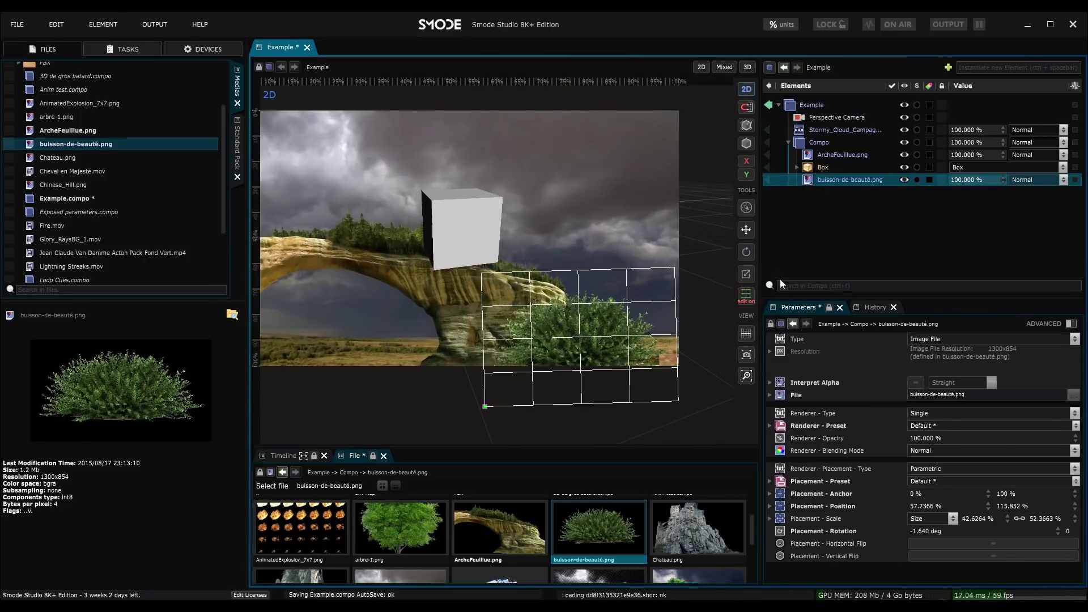
pyautogui.scroll(1, 584, 319)
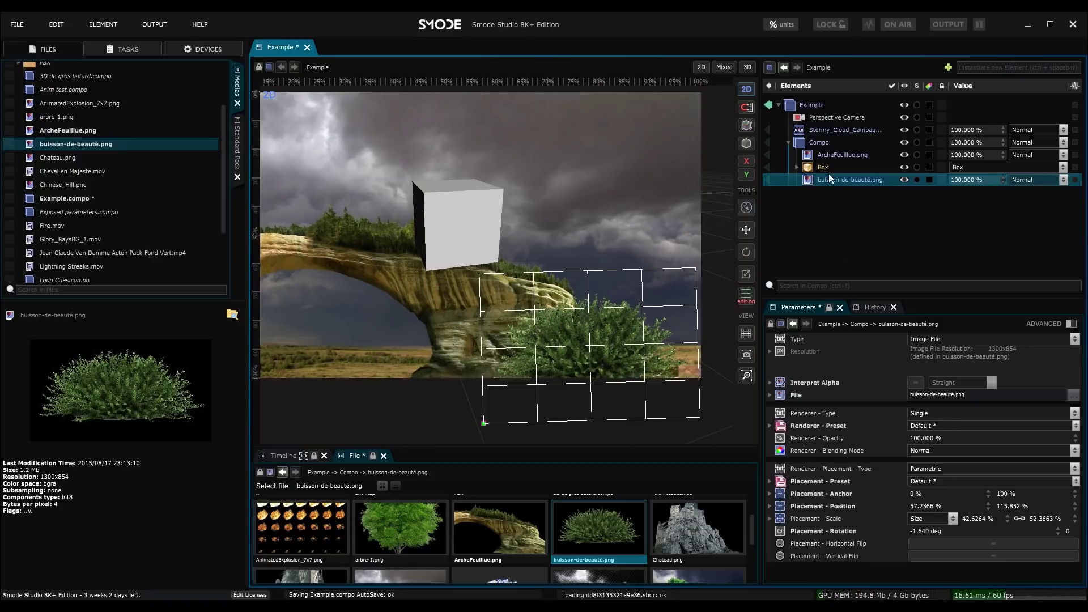
pyautogui.click(928, 468)
pyautogui.click(947, 545)
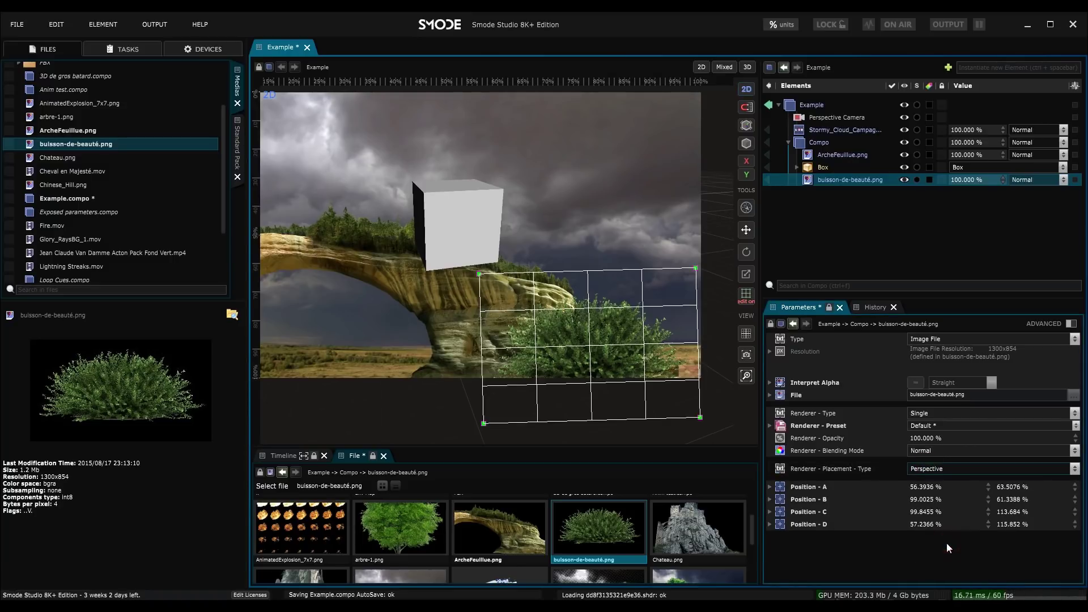
# Drag the bush's top-right corner upward to skew it
pyautogui.moveTo(696, 268)
pyautogui.mouseDown()
pyautogui.moveTo(623, 157)
pyautogui.moveTo(641, 194)
pyautogui.mouseUp()
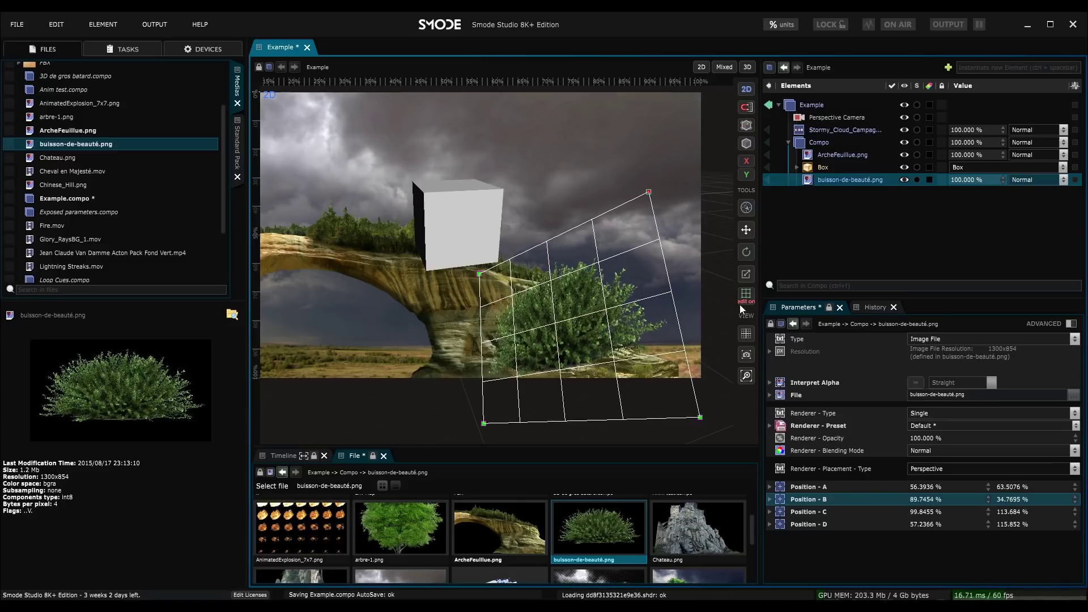
pyautogui.click(745, 302)
pyautogui.click(815, 168)
pyautogui.click(817, 180)
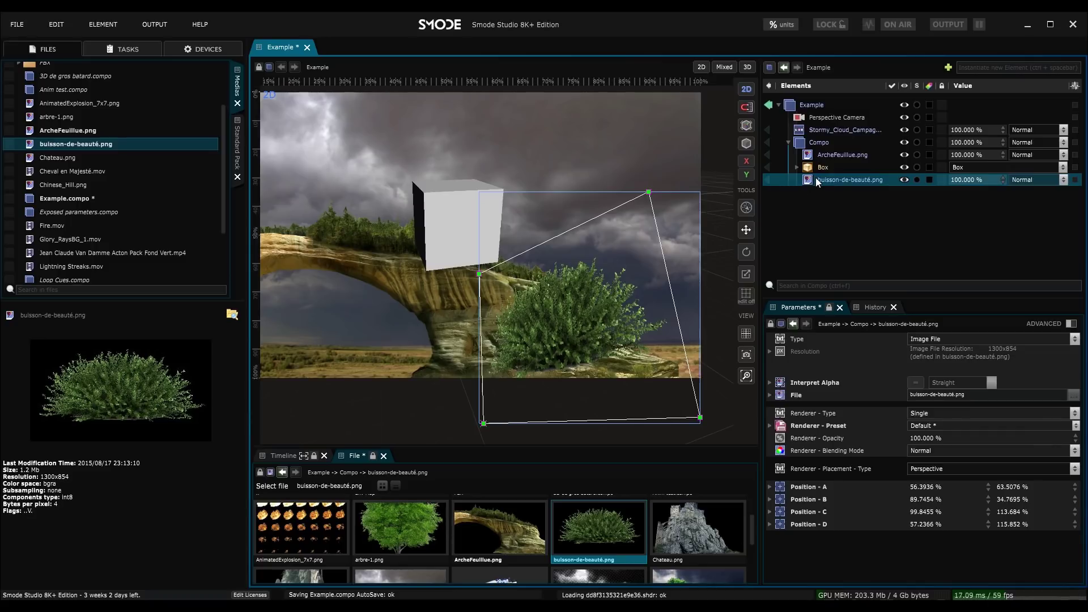
pyautogui.moveTo(651, 193); pyautogui.dragTo(657, 180)
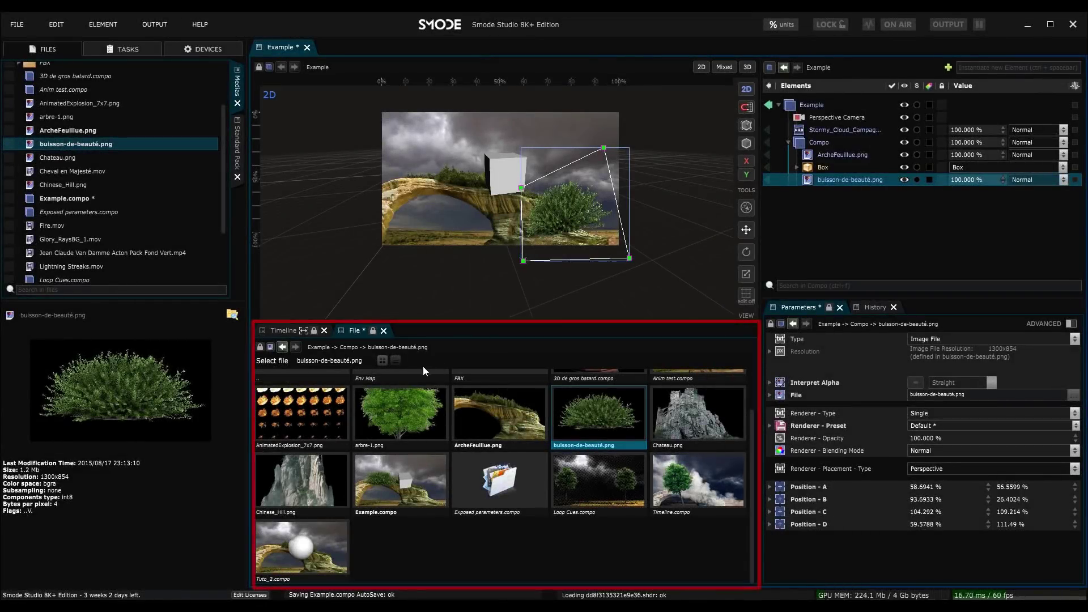
# Select Stormy_Cloud_Campagne.mov to show its 1920x1080 file among the media thumbnails
pyautogui.scroll(1, 417, 416)
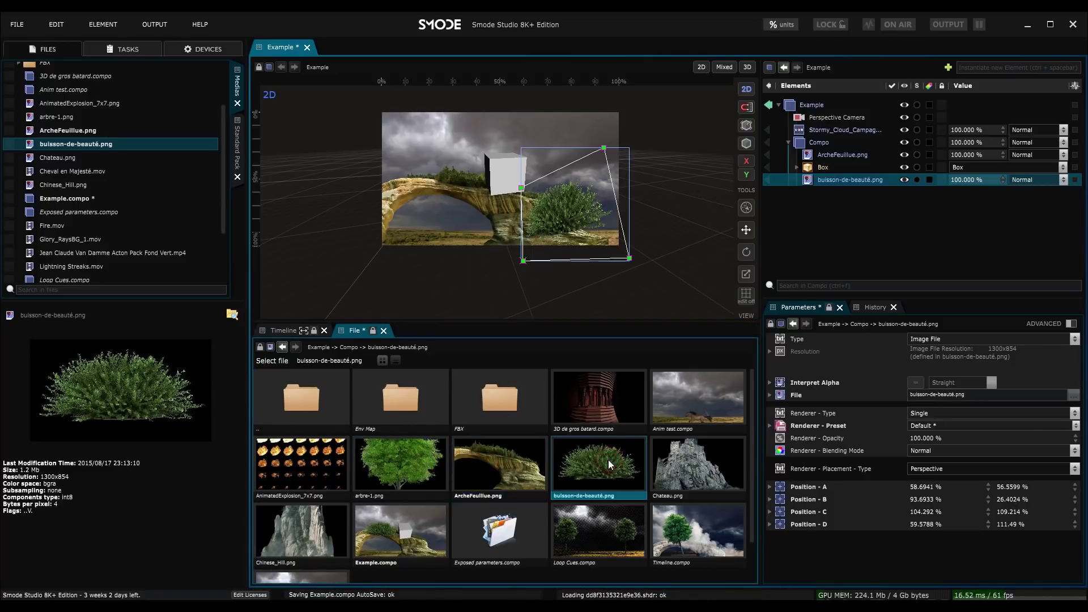
pyautogui.click(847, 155)
pyautogui.click(839, 130)
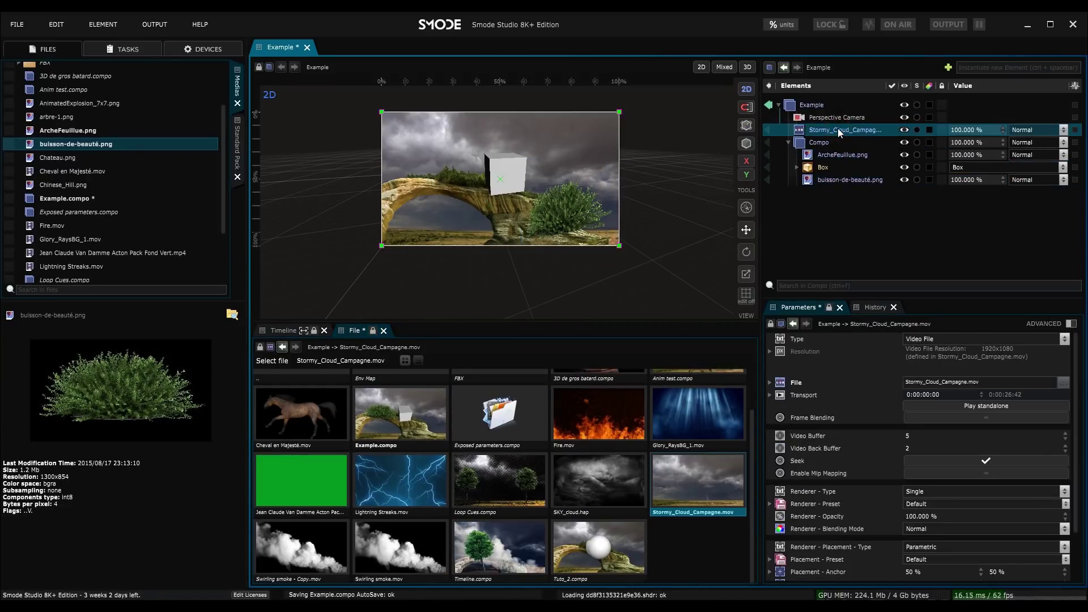
pyautogui.scroll(2, 293, 372)
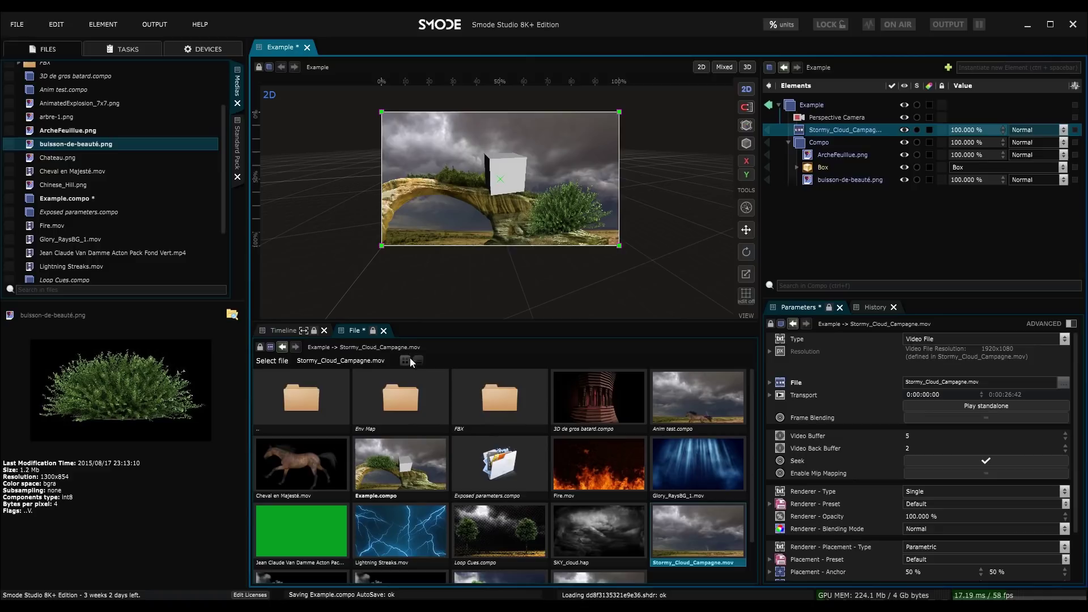
pyautogui.scroll(-2, 595, 417)
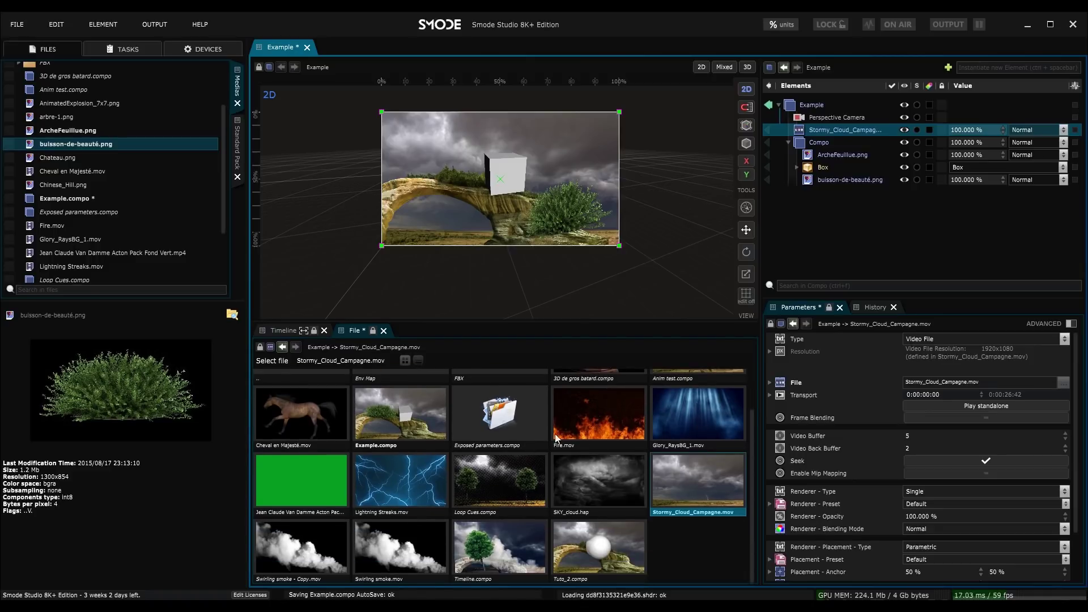
# Swap the skewed bush layer's source to arbre-1.png, then to Chateau.png
pyautogui.scroll(2, 552, 450)
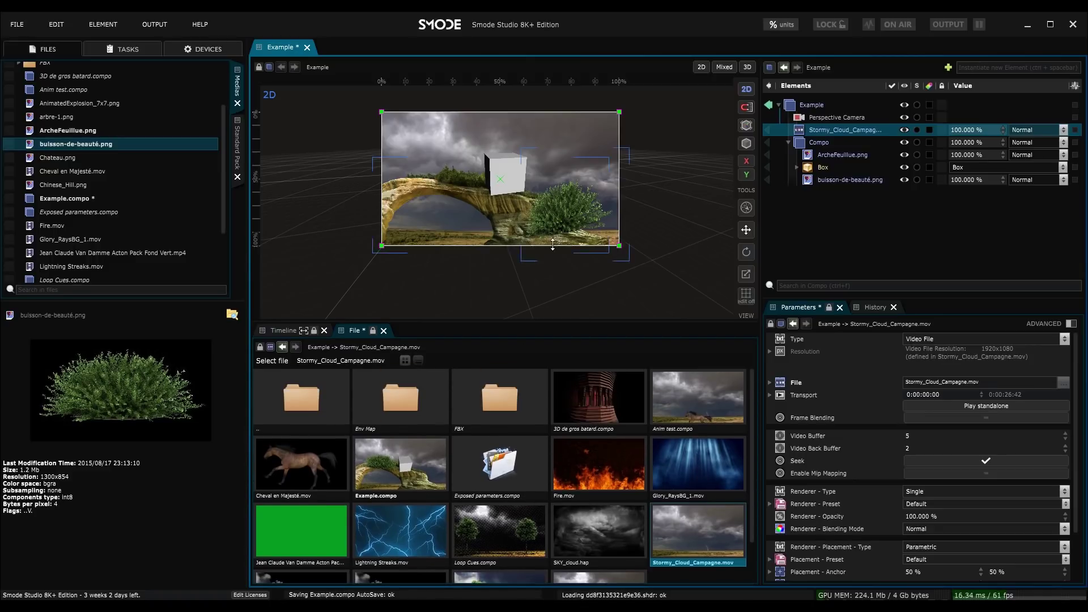
pyautogui.scroll(2, 499, 226)
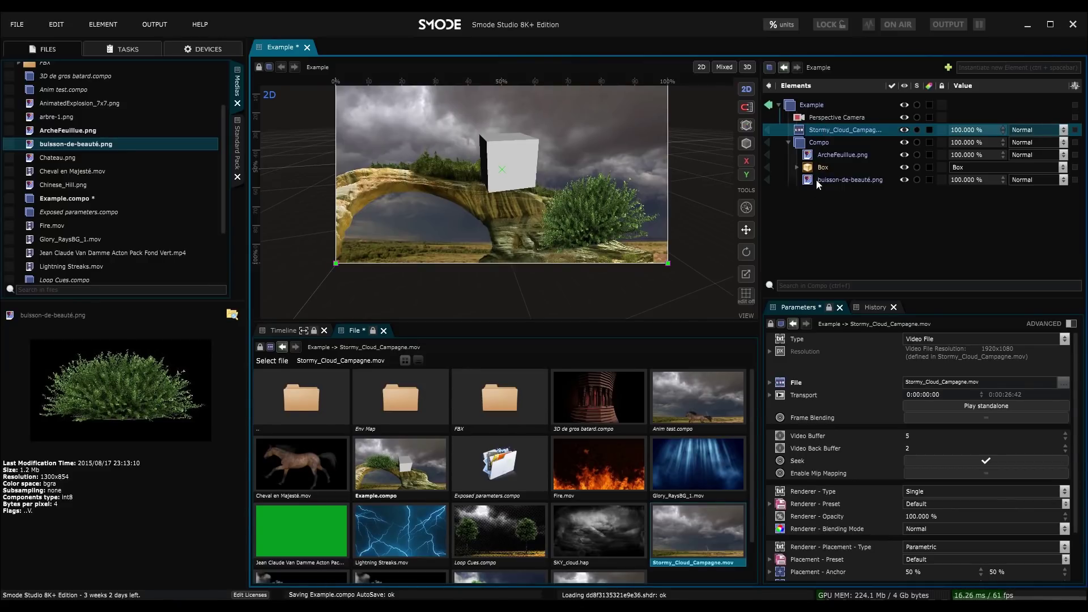
pyautogui.click(816, 179)
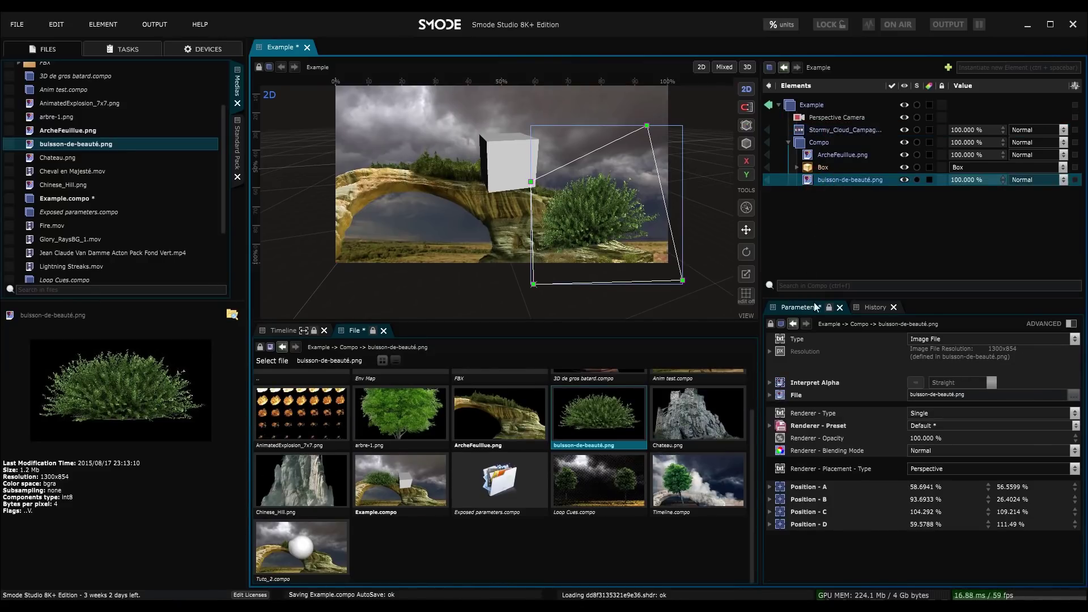
pyautogui.scroll(1, 404, 421)
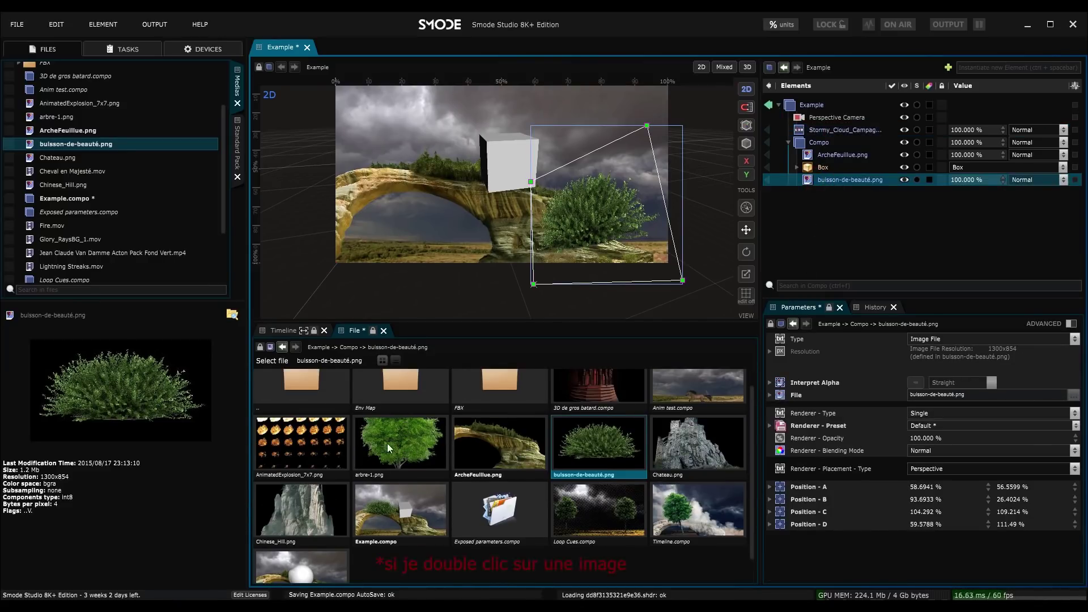
pyautogui.click(390, 437)
pyautogui.doubleClick(397, 444)
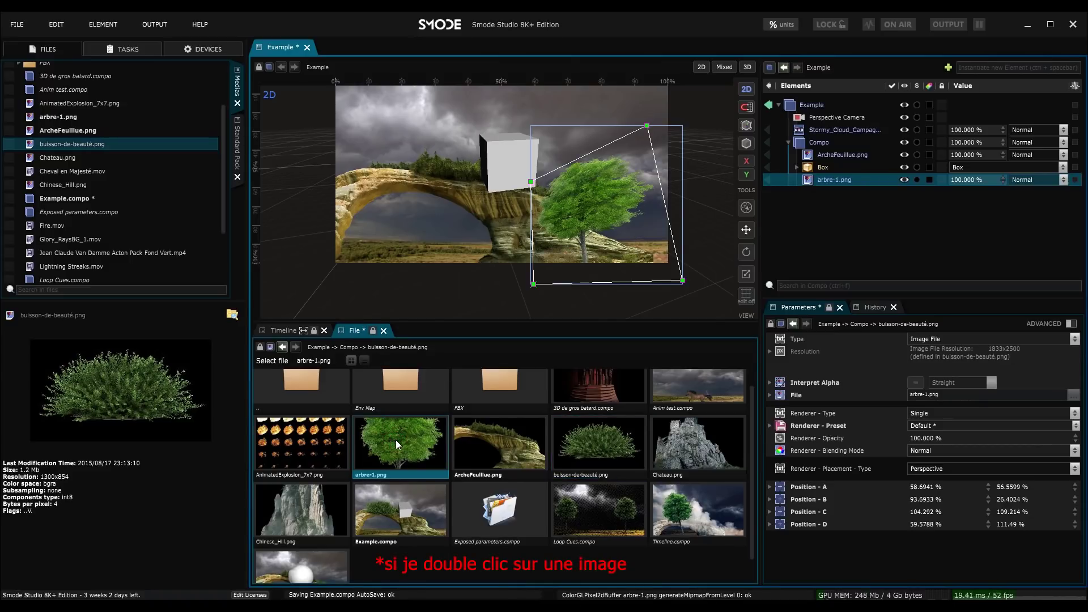
pyautogui.doubleClick(652, 440)
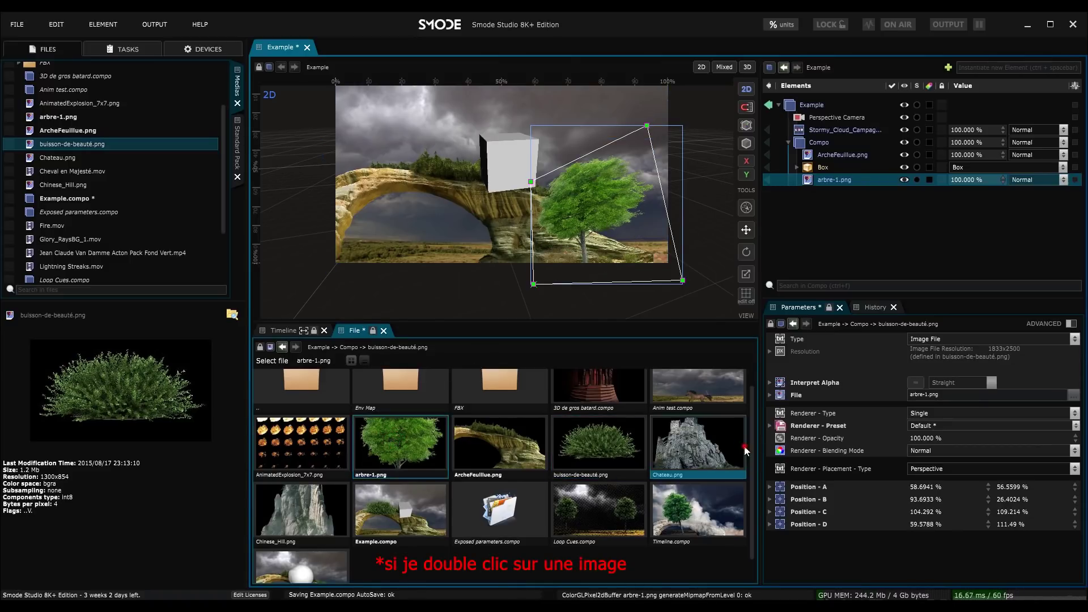
pyautogui.scroll(1, 633, 238)
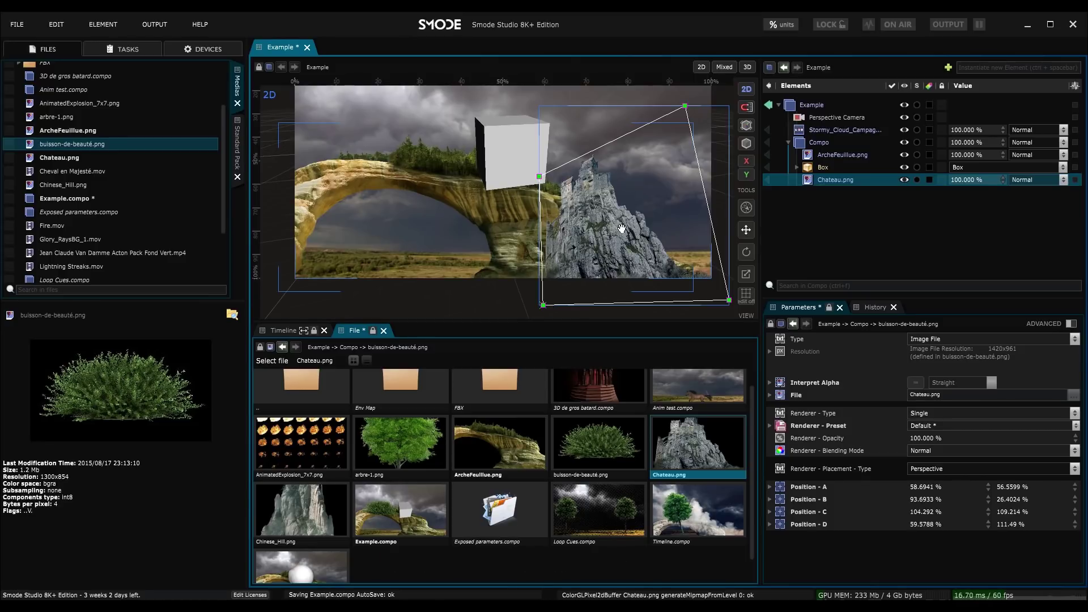
pyautogui.moveTo(623, 219); pyautogui.dragTo(610, 220)
pyautogui.scroll(1, 604, 427)
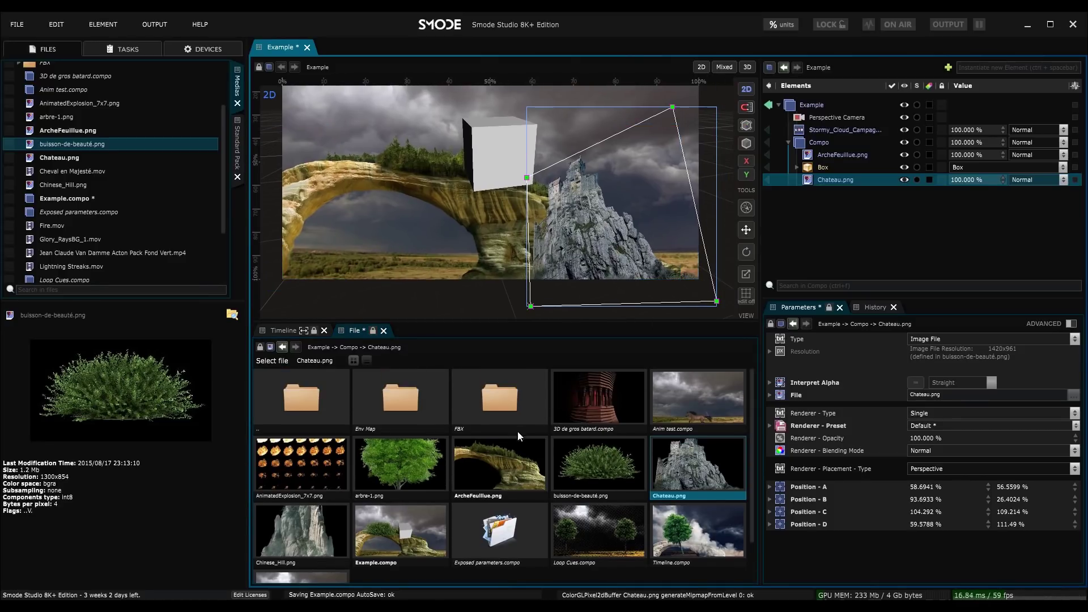
# Add a Mars Explorer colour-grade LUT to the compo
pyautogui.rightClick(800, 203)
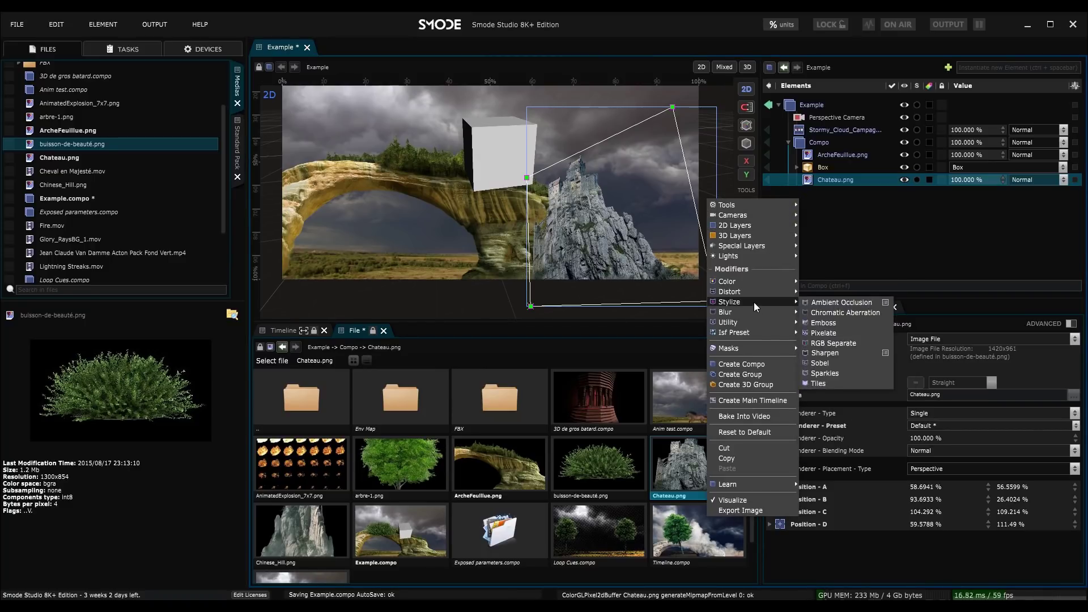
pyautogui.moveTo(752, 281)
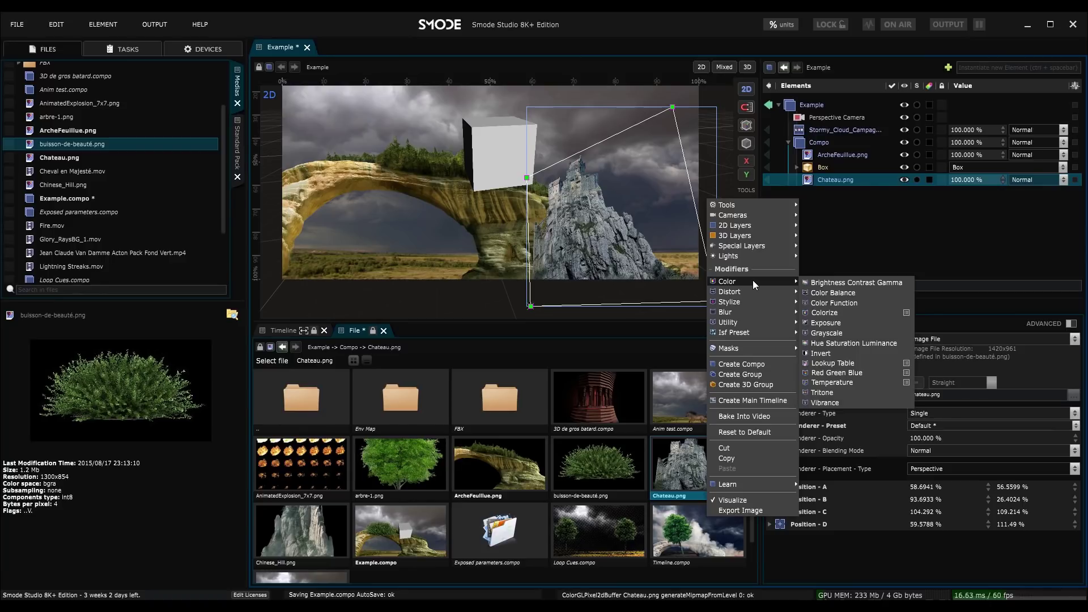
pyautogui.click(907, 363)
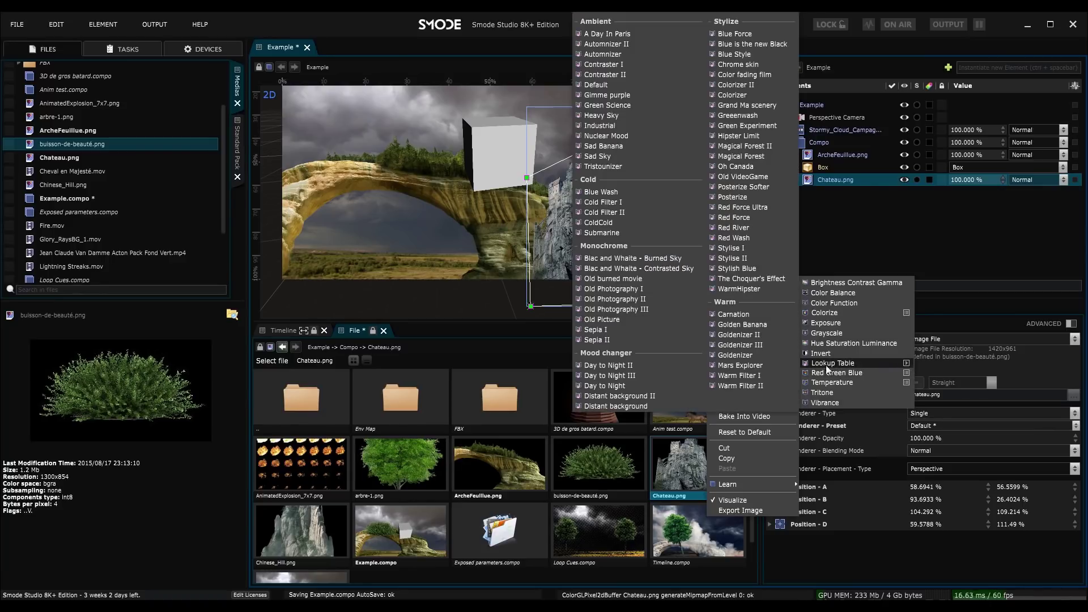
pyautogui.click(740, 365)
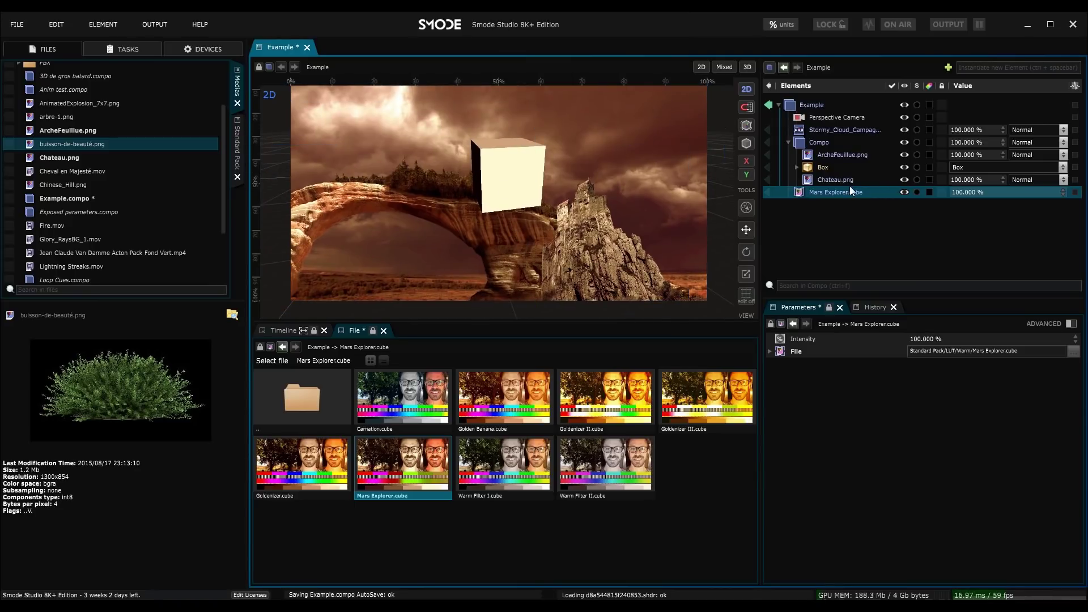
# Try the Warm Filter I and Cold Filter I LUTs, then delete the filter layer
pyautogui.click(412, 411)
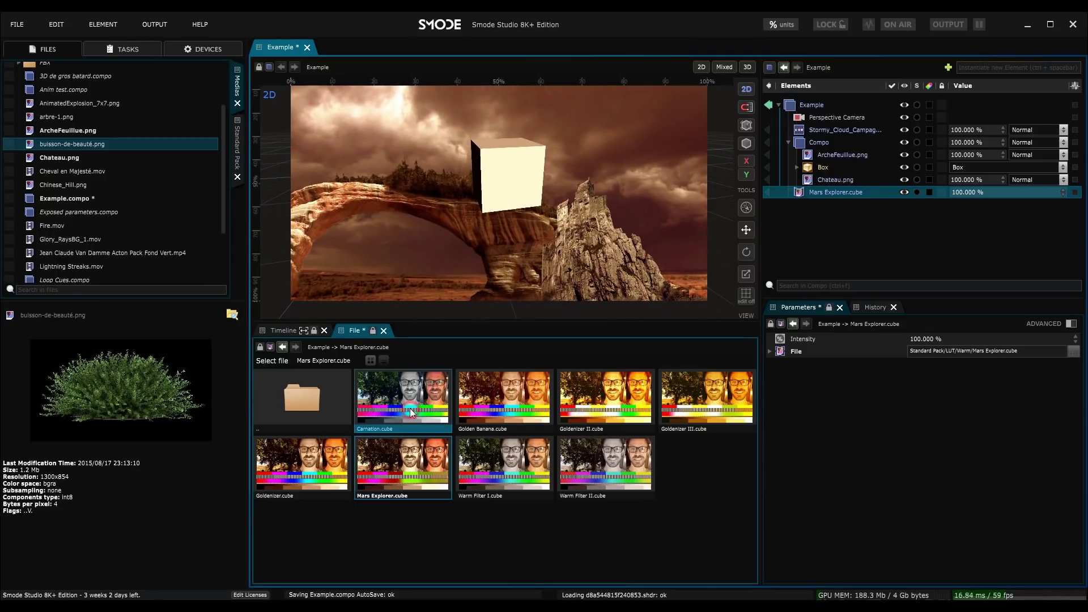
pyautogui.press('Down')
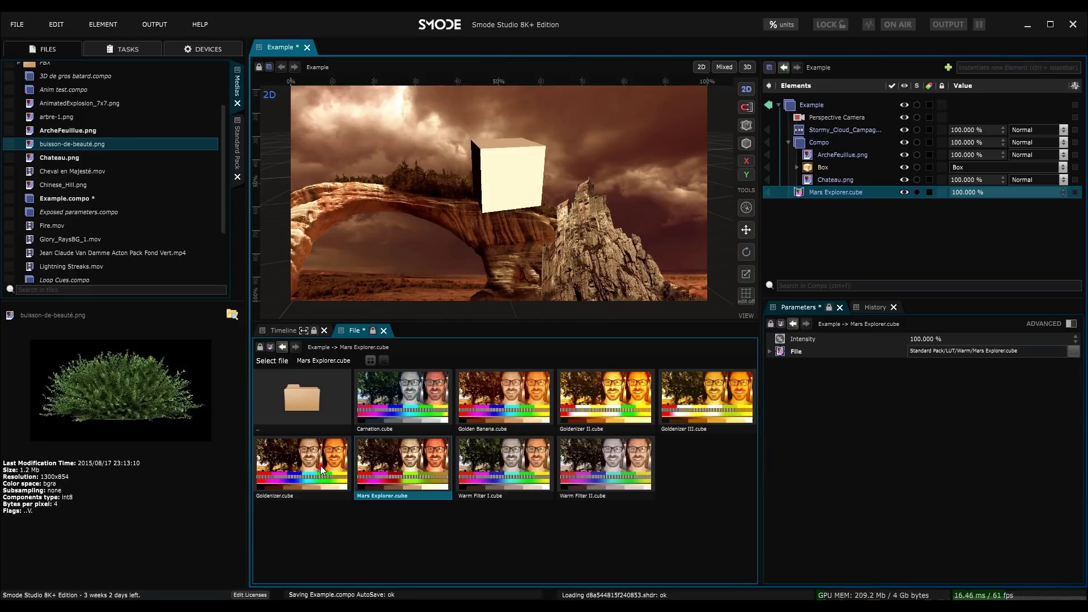
pyautogui.press('Left')
pyautogui.click(592, 461)
pyautogui.click(504, 462)
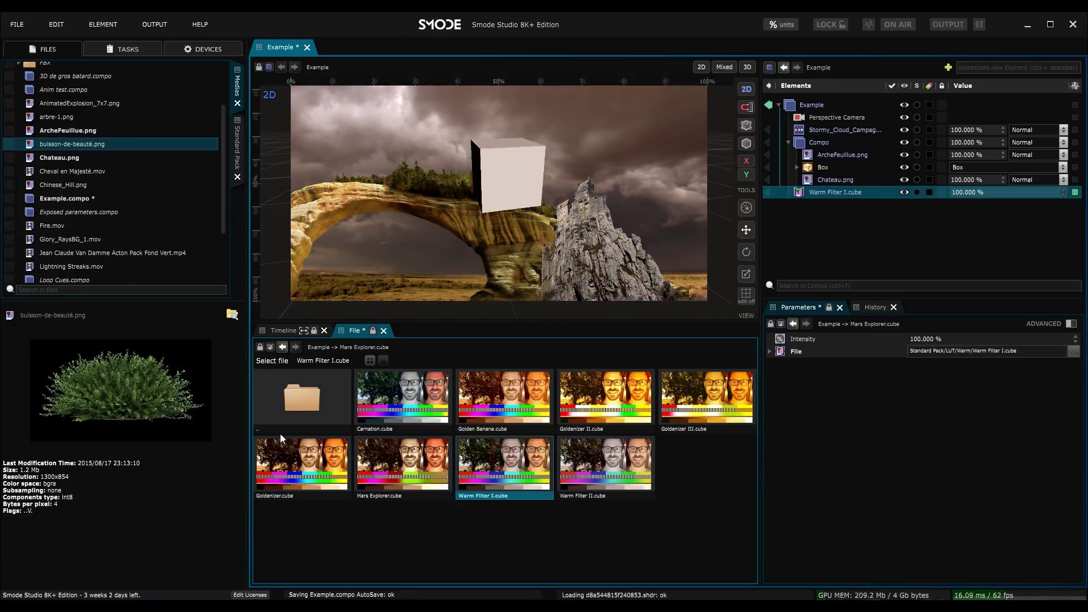
pyautogui.click(288, 407)
pyautogui.doubleClick(513, 390)
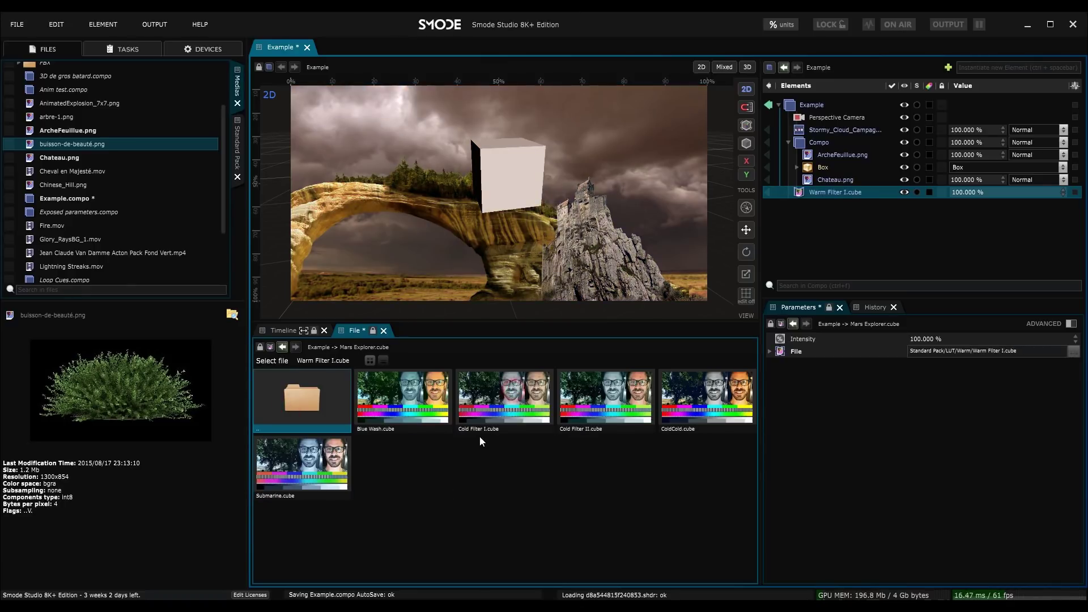
pyautogui.click(489, 401)
pyautogui.press('Delete')
pyautogui.press('Return')
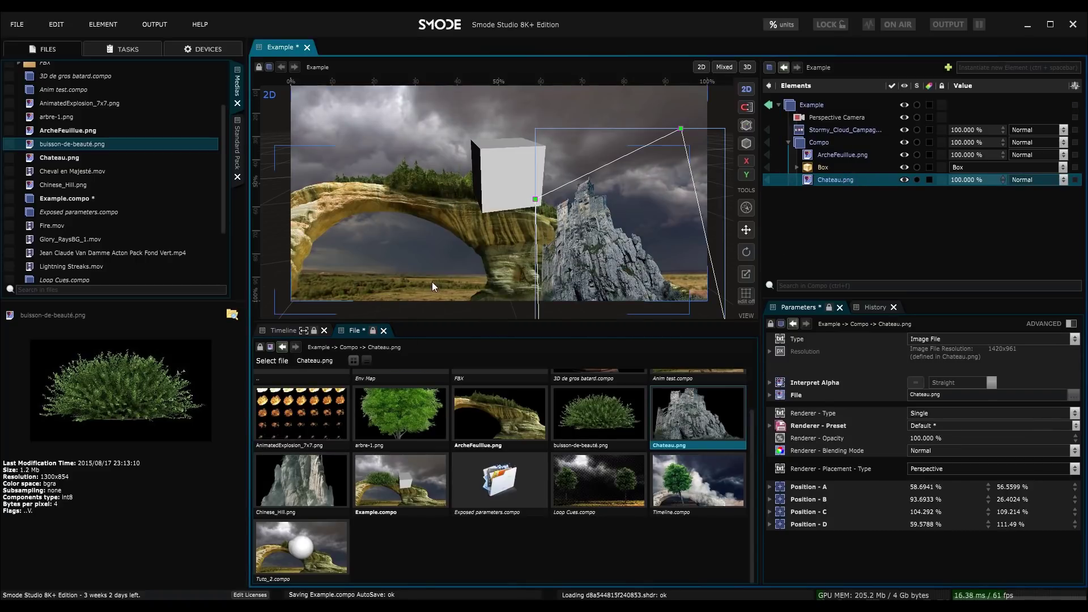
# Create the 1-minute Main Timeline and enlarge the timeline panel
pyautogui.click(286, 331)
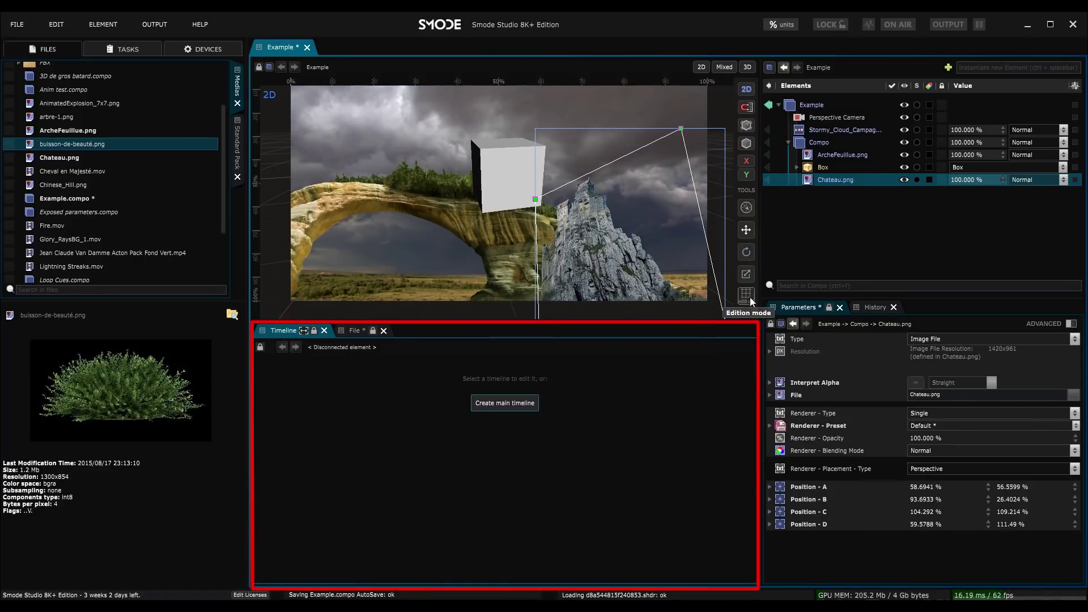
pyautogui.moveTo(759, 293); pyautogui.dragTo(793, 292)
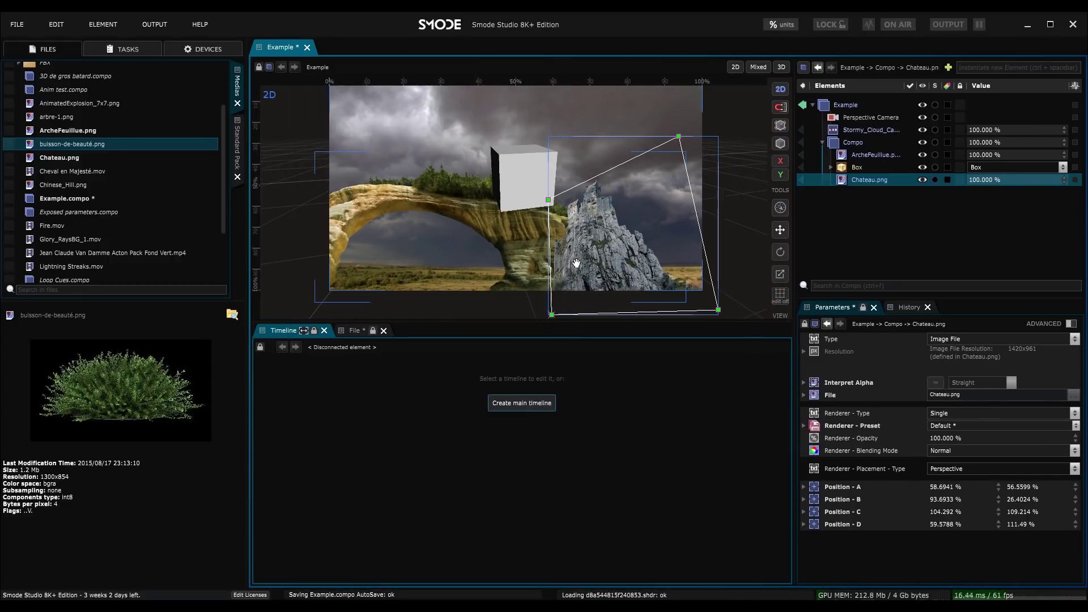
pyautogui.scroll(-2, 558, 304)
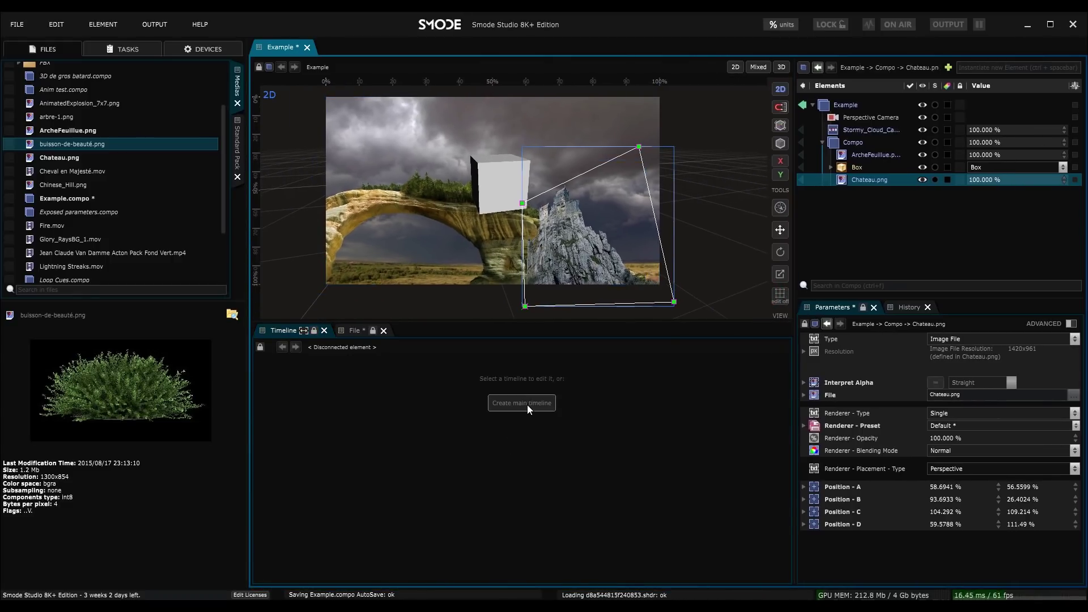
pyautogui.click(527, 404)
pyautogui.scroll(2, 539, 459)
pyautogui.moveTo(557, 323); pyautogui.dragTo(557, 304)
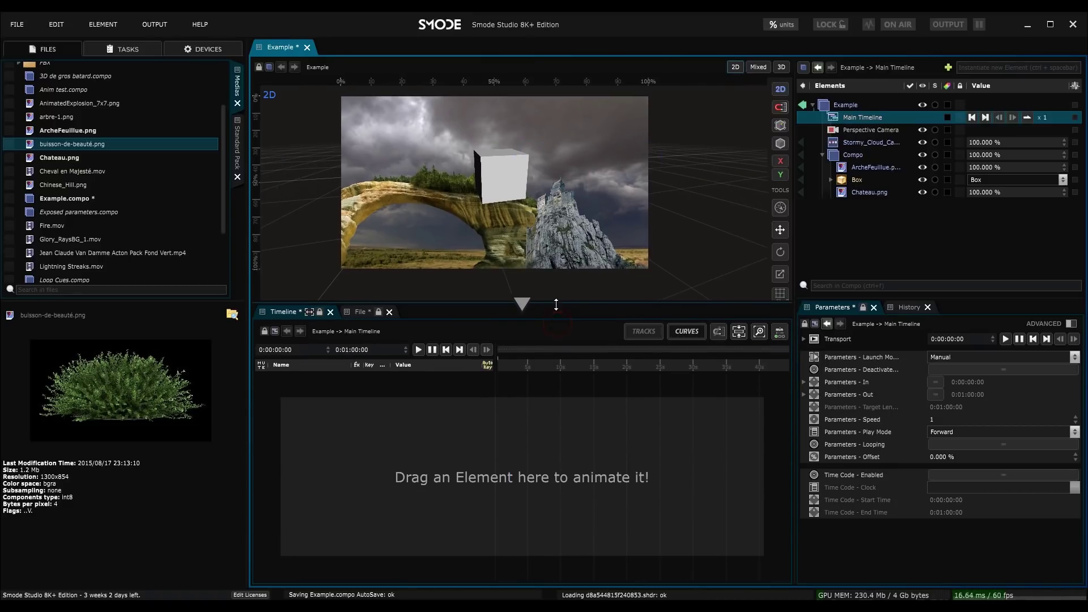
pyautogui.scroll(2, 579, 271)
pyautogui.scroll(-2, 550, 390)
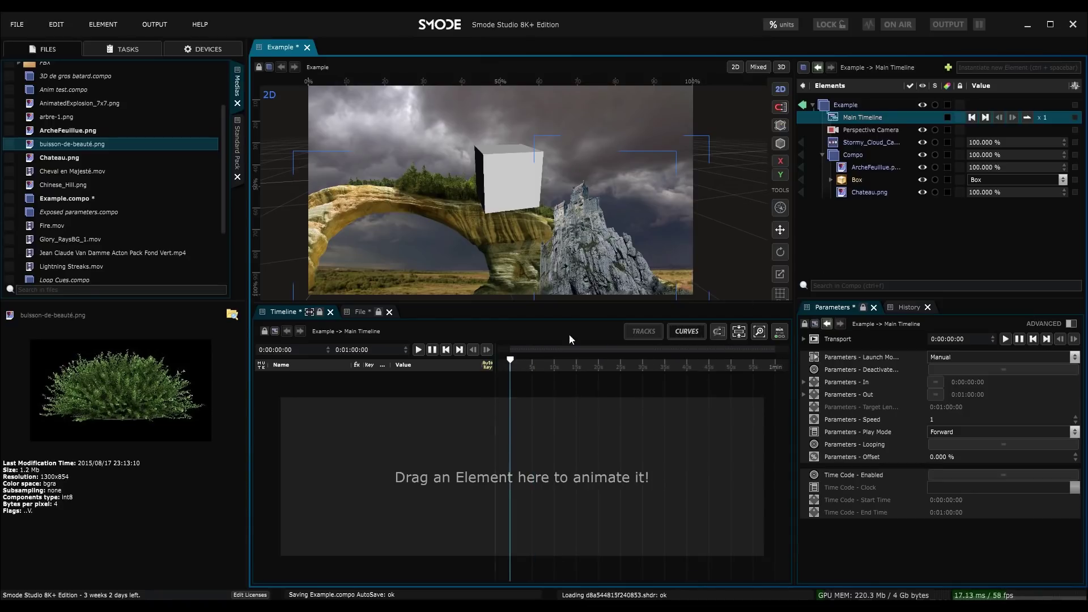
# Select the ArcheFeuillue.png arch layer for animation on the Main Timeline
pyautogui.click(844, 193)
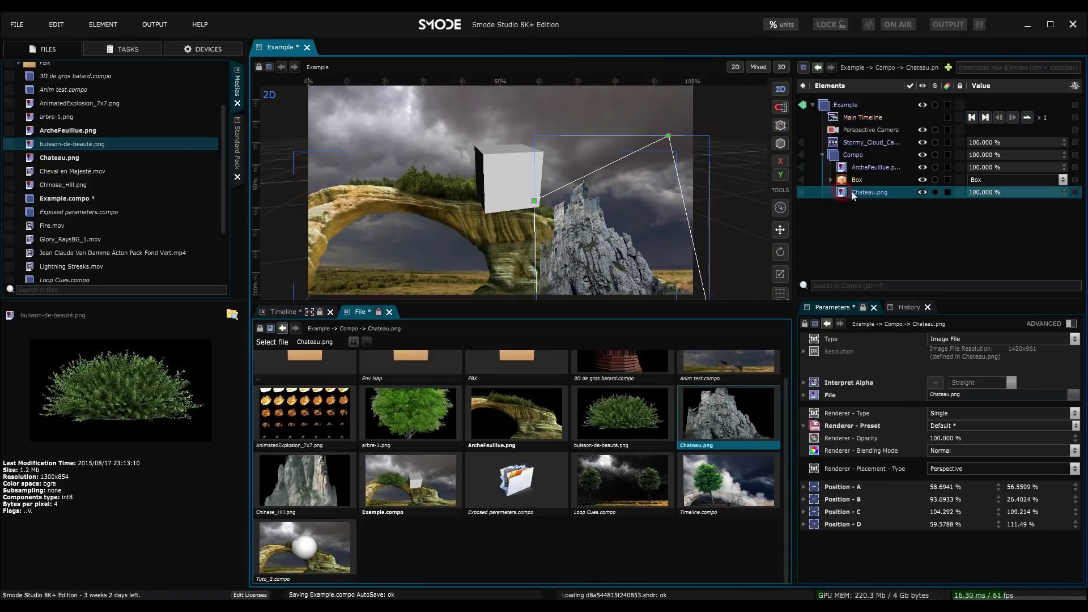
pyautogui.click(286, 311)
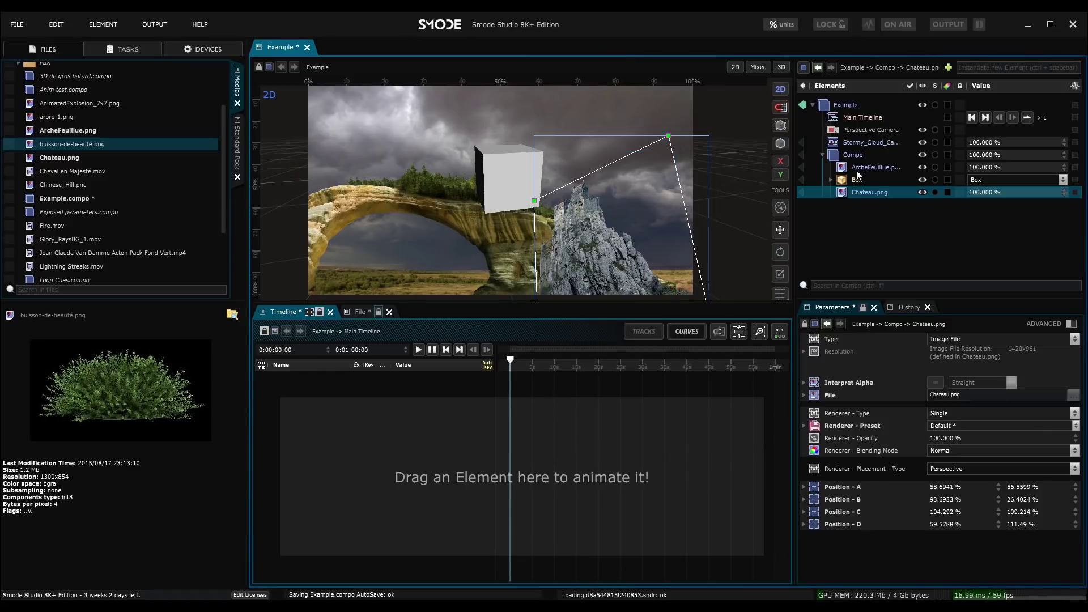
pyautogui.click(875, 167)
# Keyframe the arch's position at the start and at 0:29:20, sliding it left to 39.8587 %
pyautogui.moveTo(843, 505); pyautogui.dragTo(522, 464)
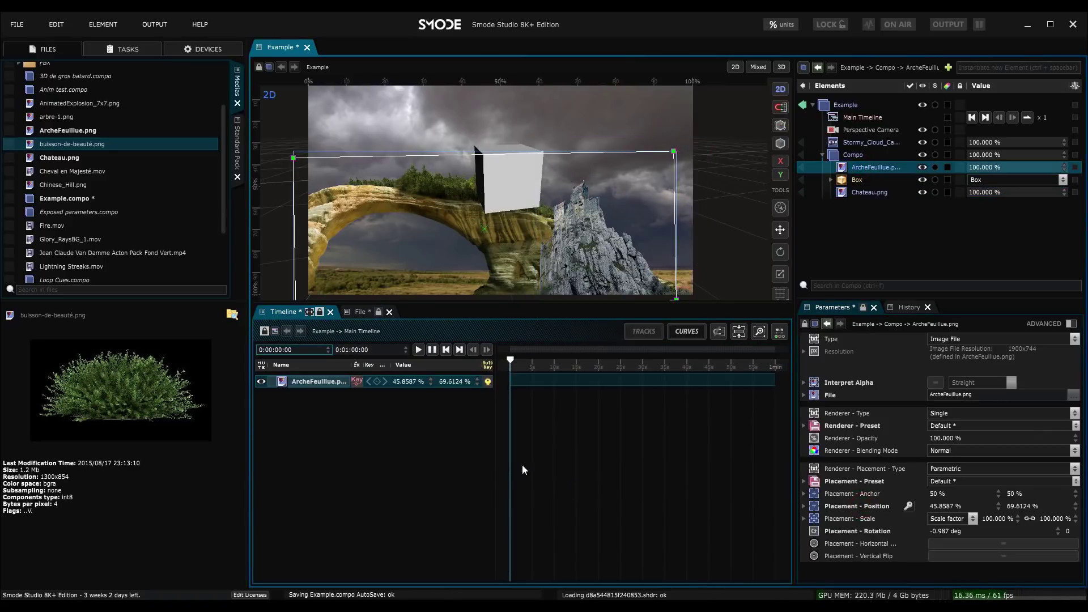
pyautogui.click(376, 383)
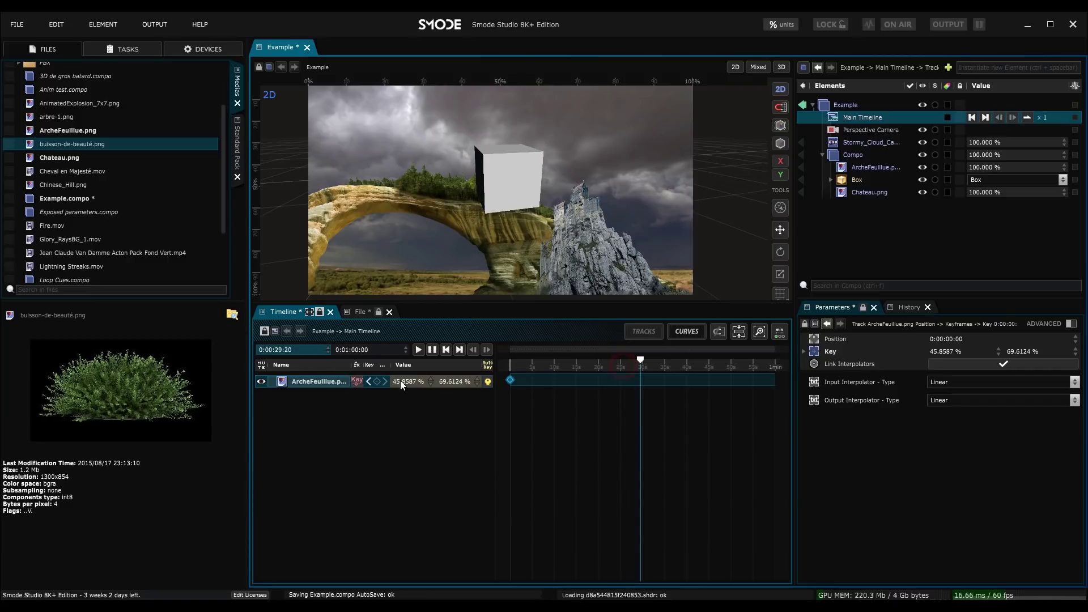
pyautogui.click(377, 382)
pyautogui.moveTo(946, 352); pyautogui.dragTo(816, 138)
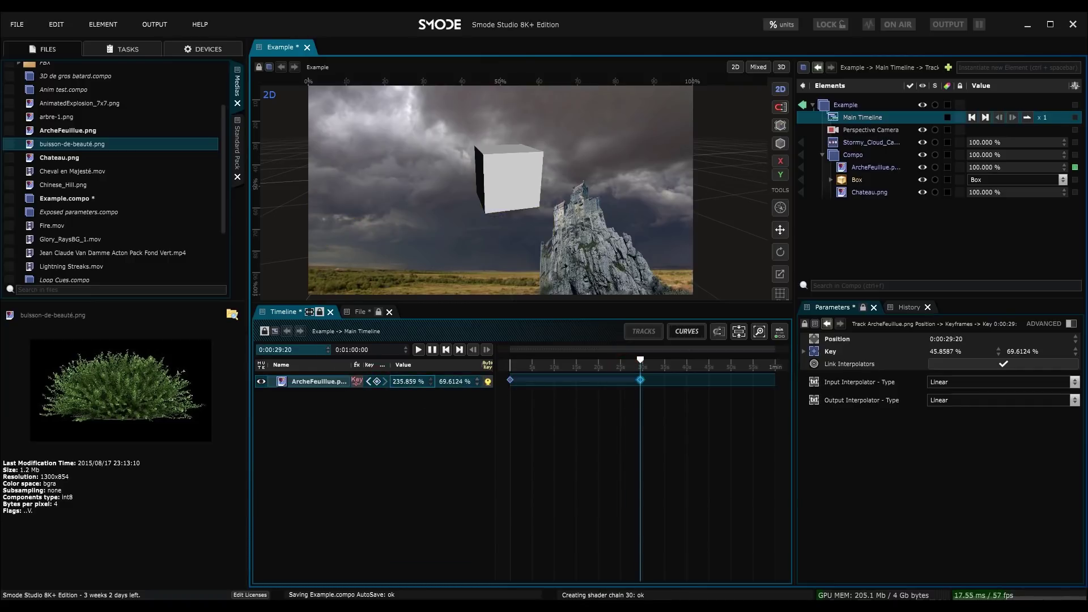
# Add the Stormy_Cloud_Campagne.mov clip to the timeline, starting at 0
pyautogui.click(873, 147)
pyautogui.moveTo(865, 148); pyautogui.dragTo(583, 431)
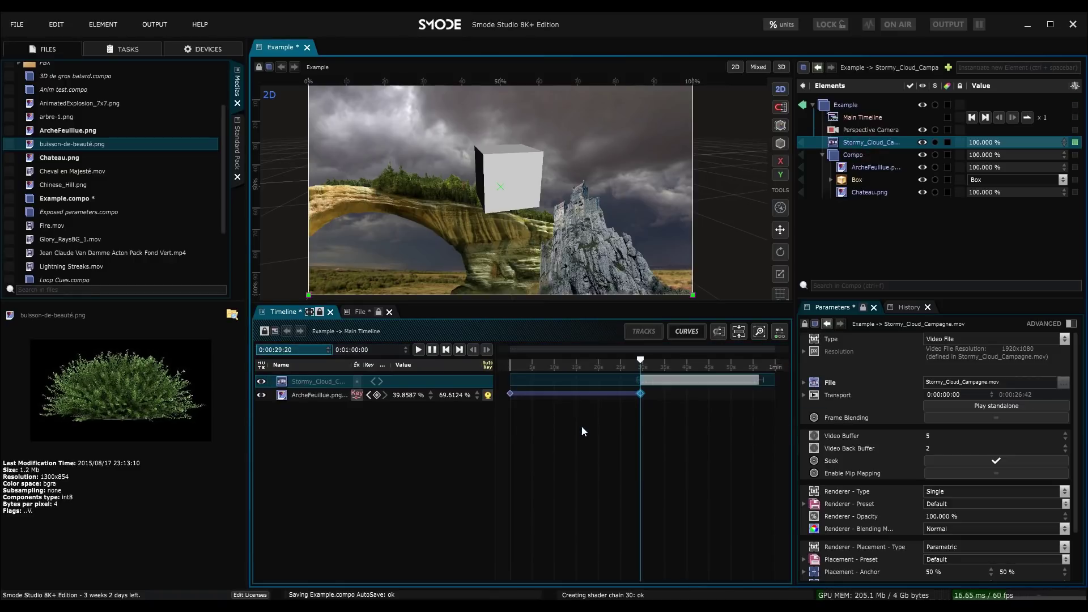
pyautogui.moveTo(674, 389)
pyautogui.mouseDown()
pyautogui.moveTo(547, 389)
pyautogui.moveTo(596, 362)
pyautogui.moveTo(532, 361)
pyautogui.mouseUp()
pyautogui.click(565, 363)
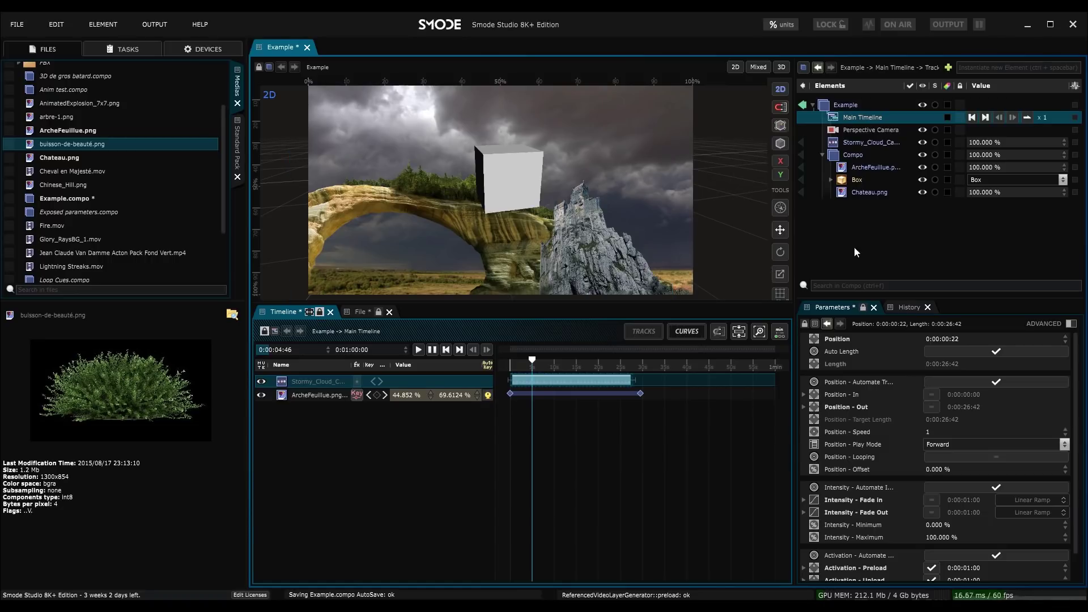
# Browse the Chateau.png and ArcheFeuillue.png layers, then select the Box element
pyautogui.rightClick(839, 228)
pyautogui.moveTo(829, 235)
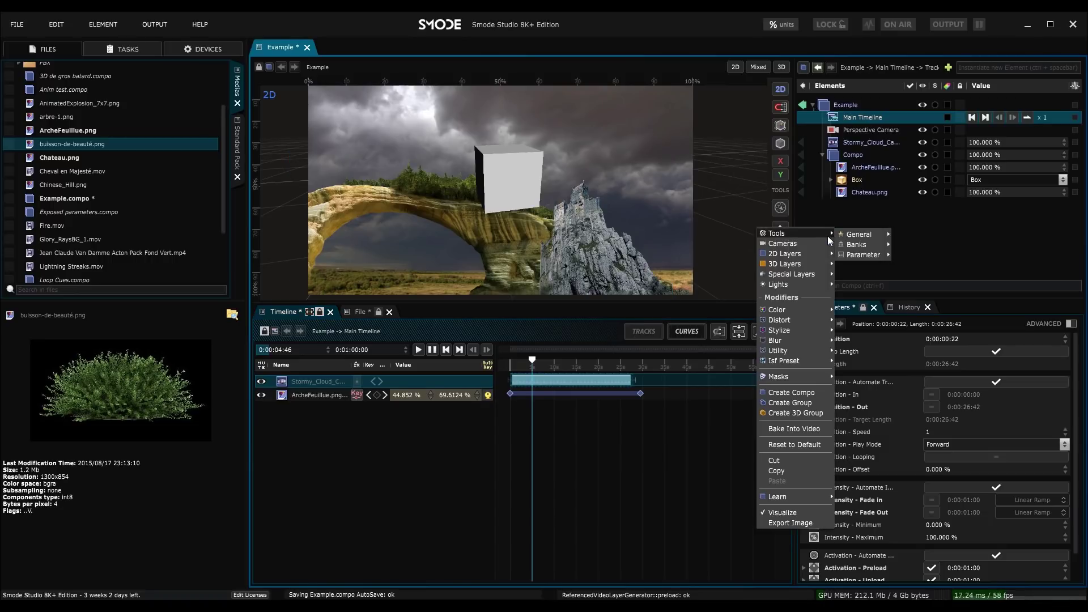
pyautogui.click(868, 192)
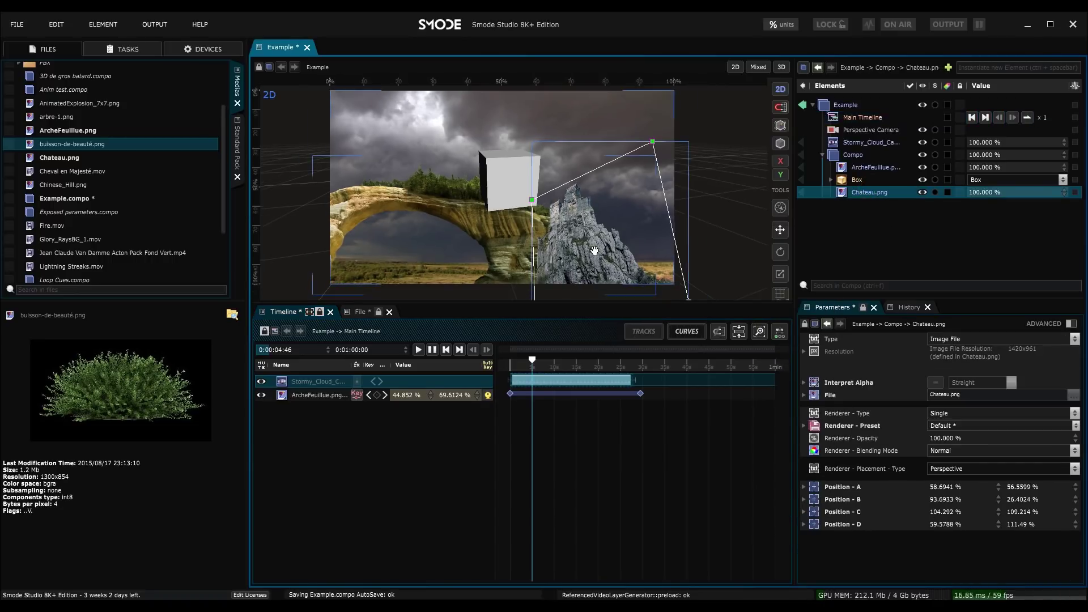
pyautogui.click(857, 170)
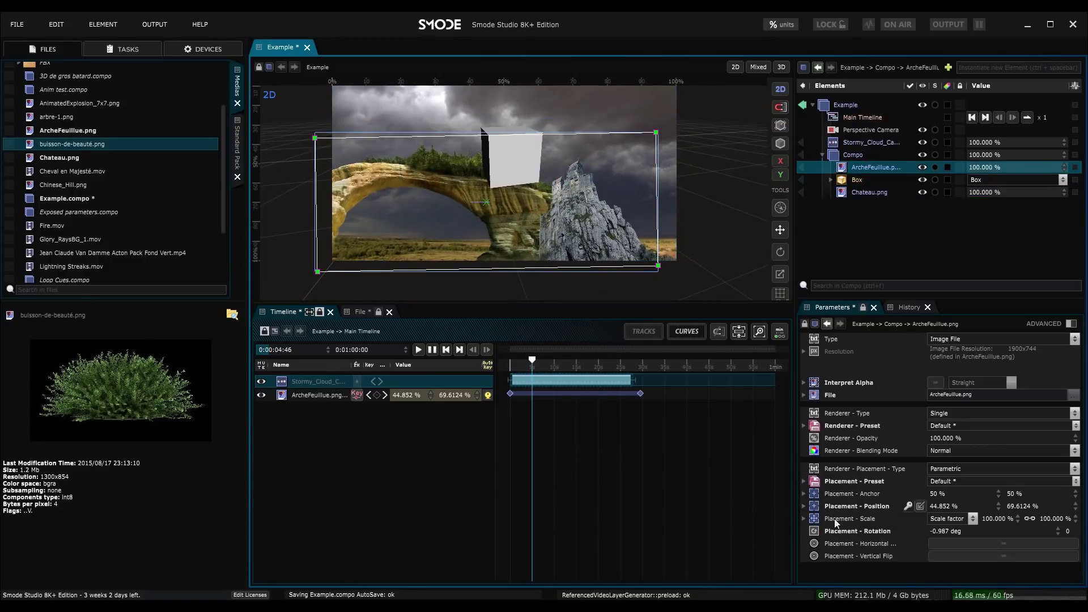
pyautogui.click(855, 180)
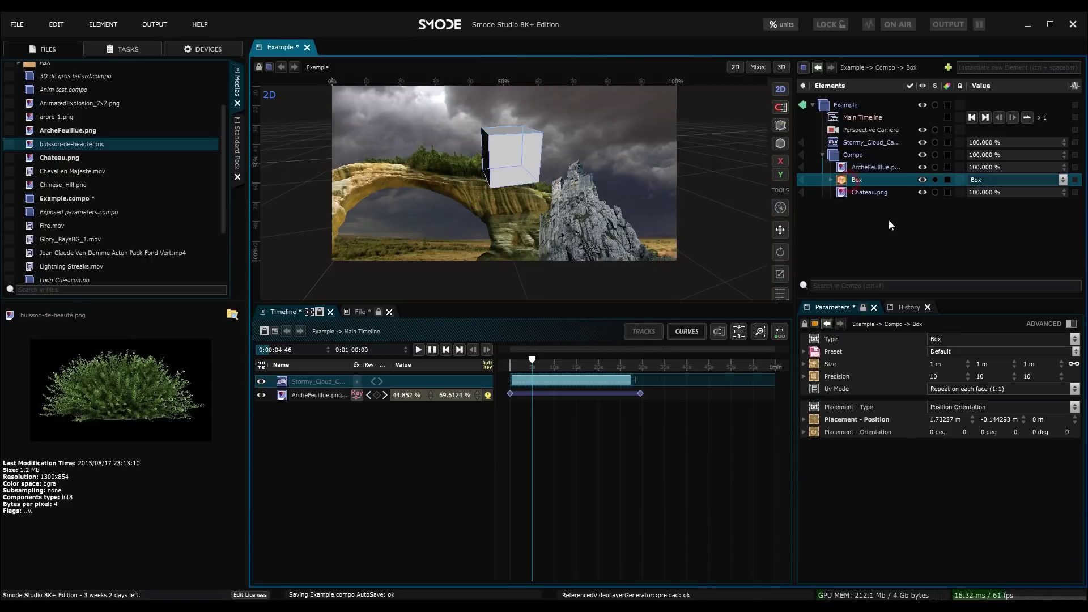
# Set the box's Placement Orientation Y to 23.1 and give it a looping animation
pyautogui.moveTo(991, 436); pyautogui.dragTo(996, 437)
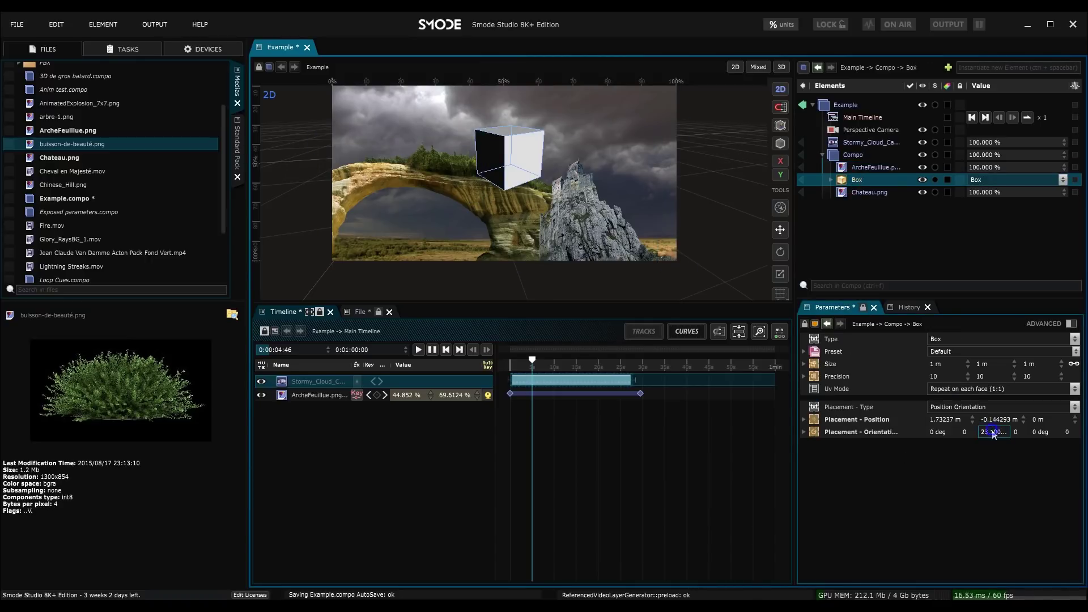
pyautogui.rightClick(993, 433)
pyautogui.click(918, 415)
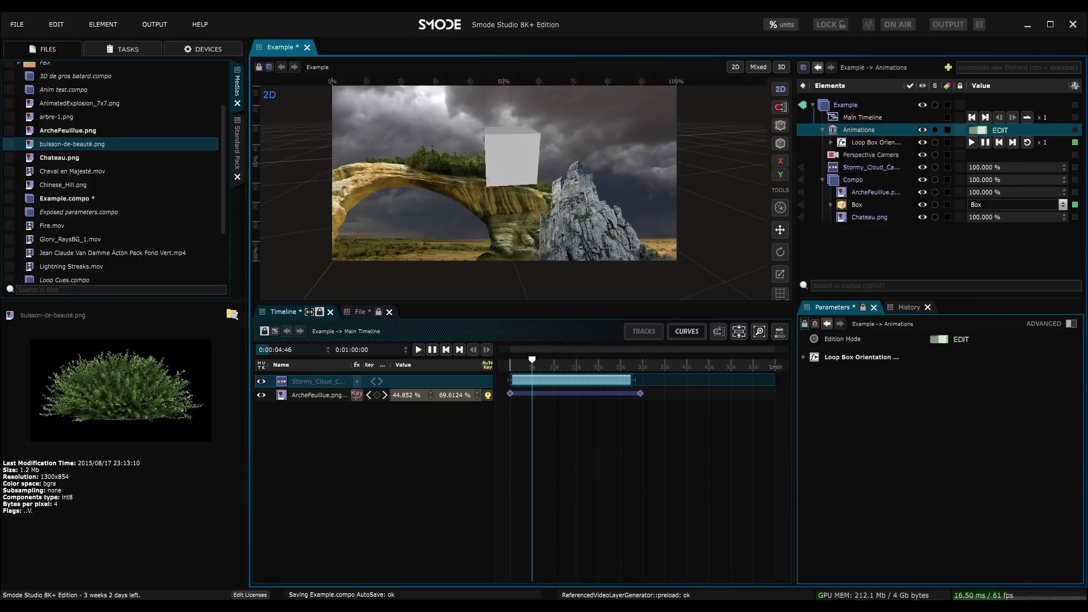
# Show Loop Box Orientation's sawtooth curve in an enlarged Function Editor
pyautogui.click(848, 146)
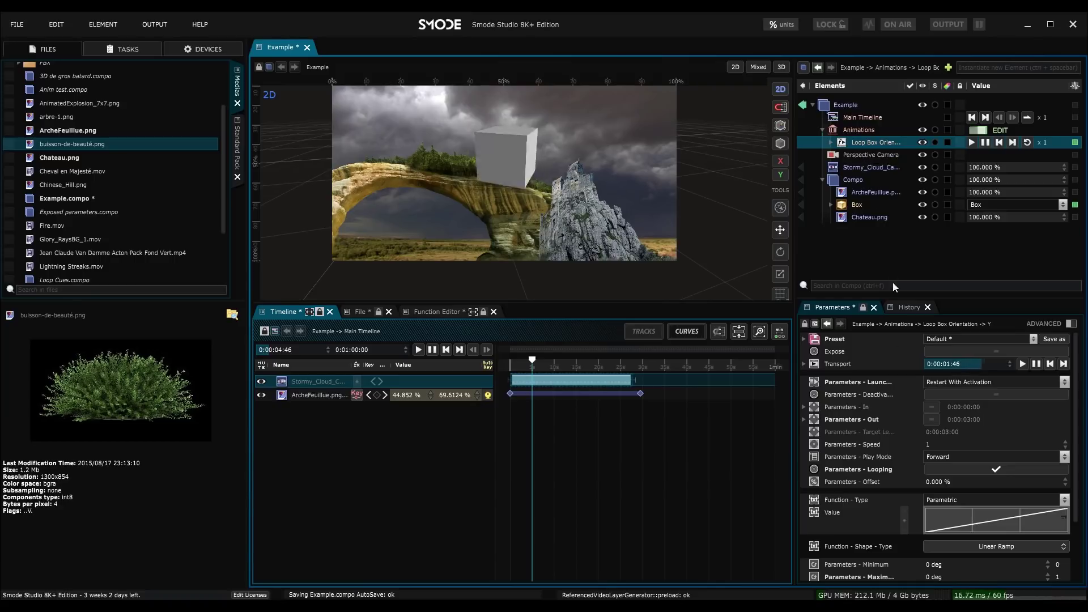
pyautogui.moveTo(900, 297); pyautogui.dragTo(904, 242)
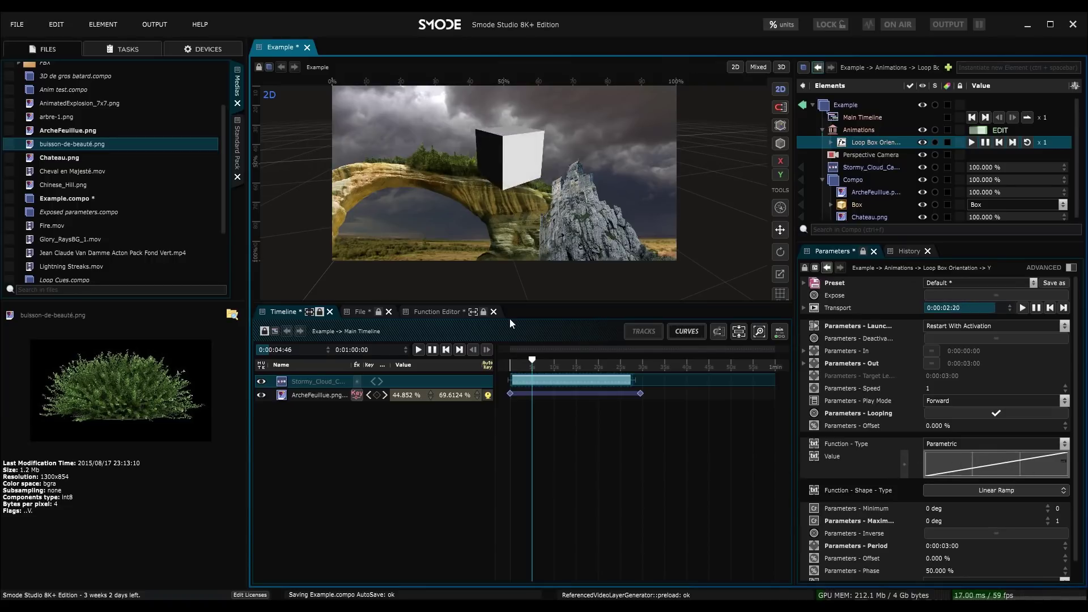
pyautogui.click(458, 314)
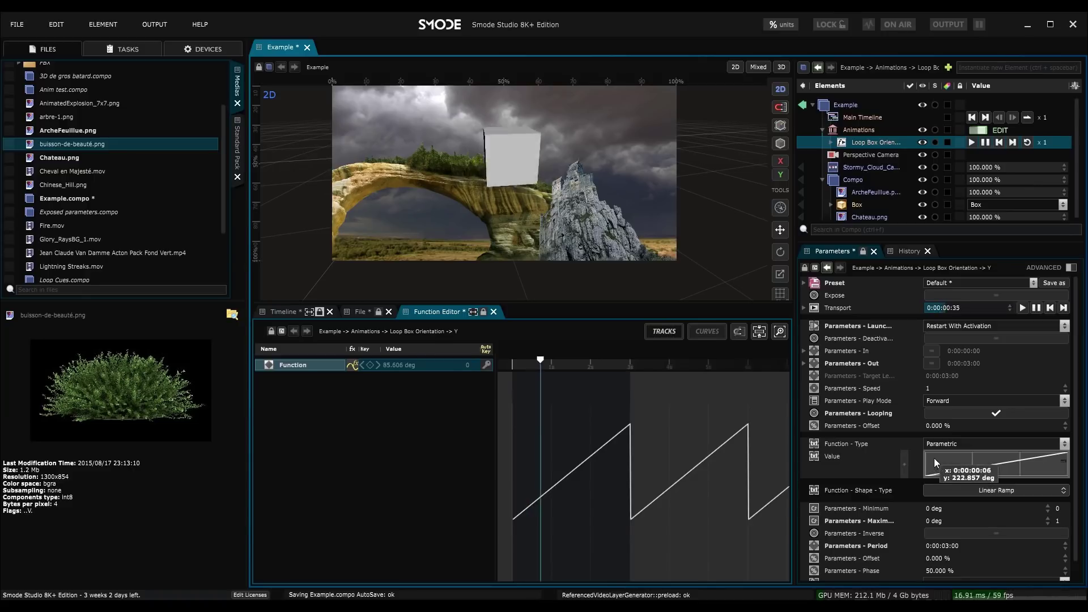
# Switch the loop's Function Type to Keyframes and add a peak and a dip keyframe
pyautogui.click(944, 444)
pyautogui.click(955, 457)
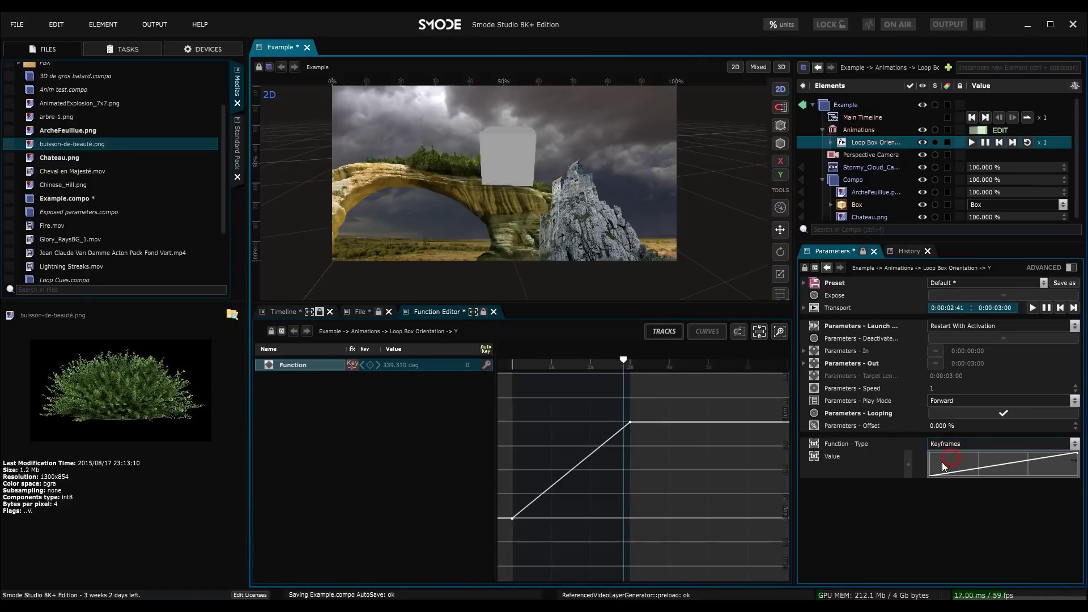
pyautogui.keyDown('ctrl'); pyautogui.click(554, 433); pyautogui.keyUp('ctrl')
pyautogui.keyDown('ctrl'); pyautogui.click(573, 485); pyautogui.keyUp('ctrl')
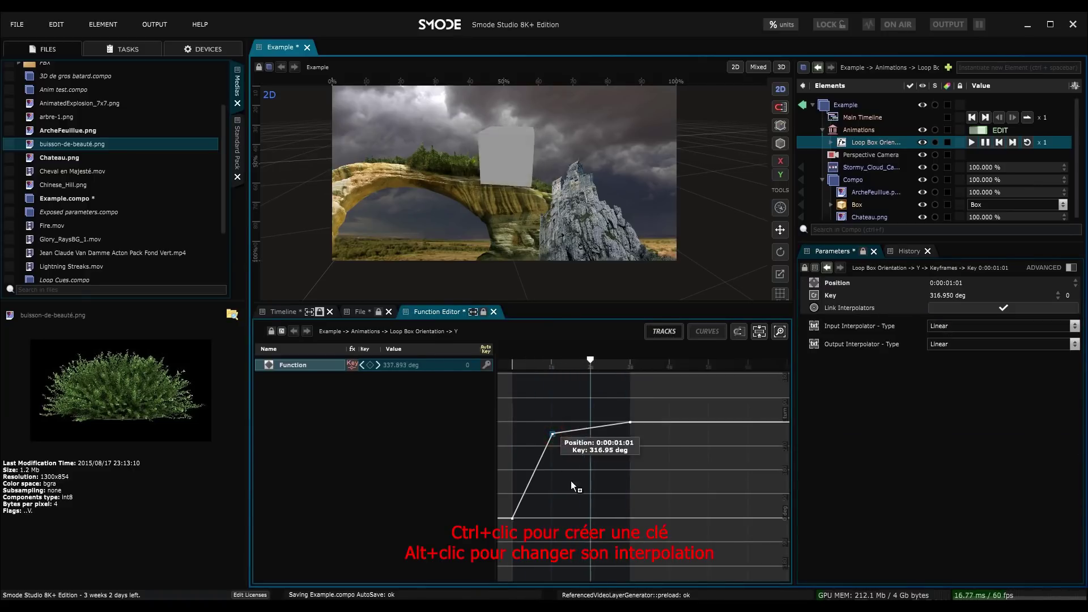
# Toggle the graph between TRACKS and CURVES, enlarge the elements list, and collapse Compo
pyautogui.click(664, 332)
pyautogui.click(714, 332)
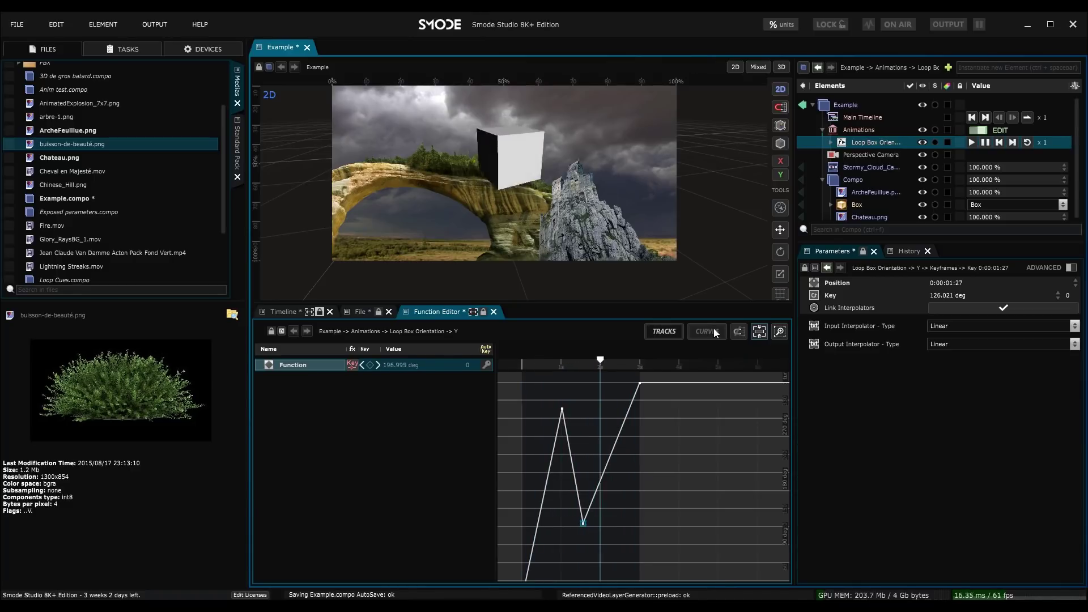
pyautogui.moveTo(935, 245); pyautogui.dragTo(935, 317)
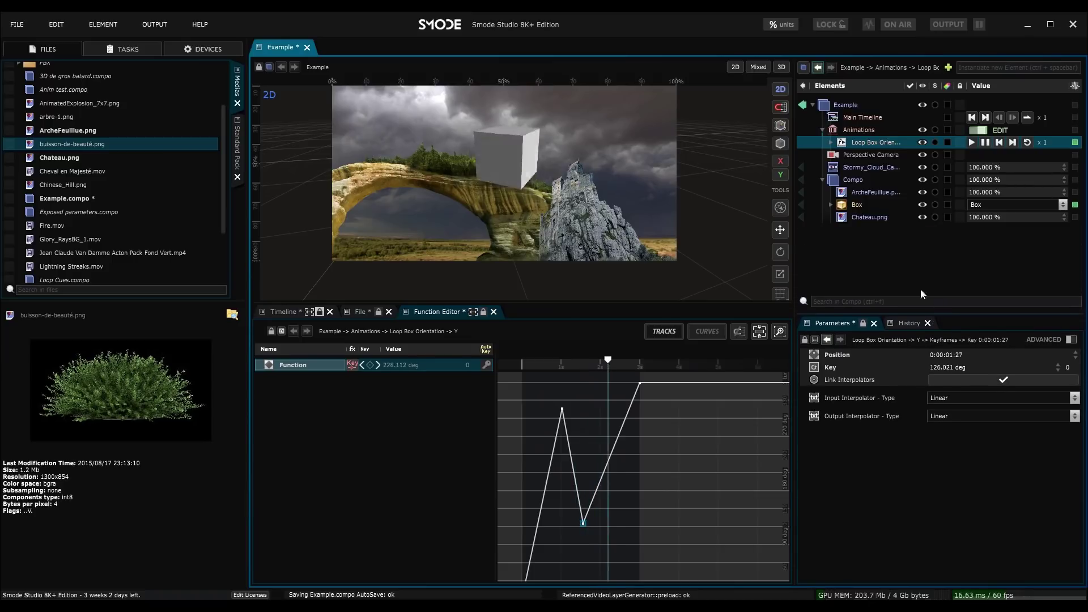
pyautogui.click(823, 179)
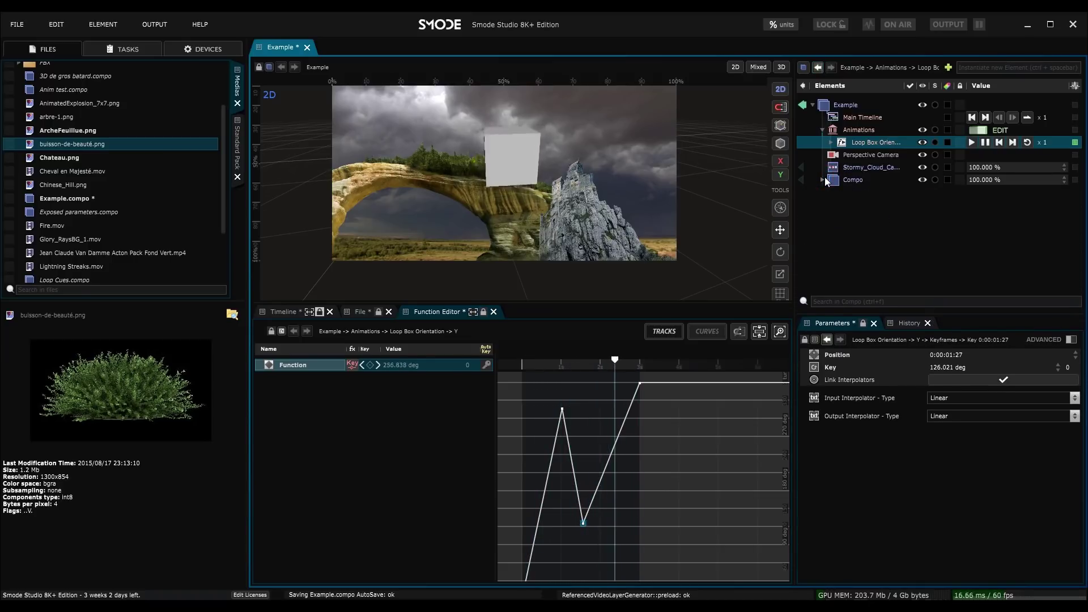